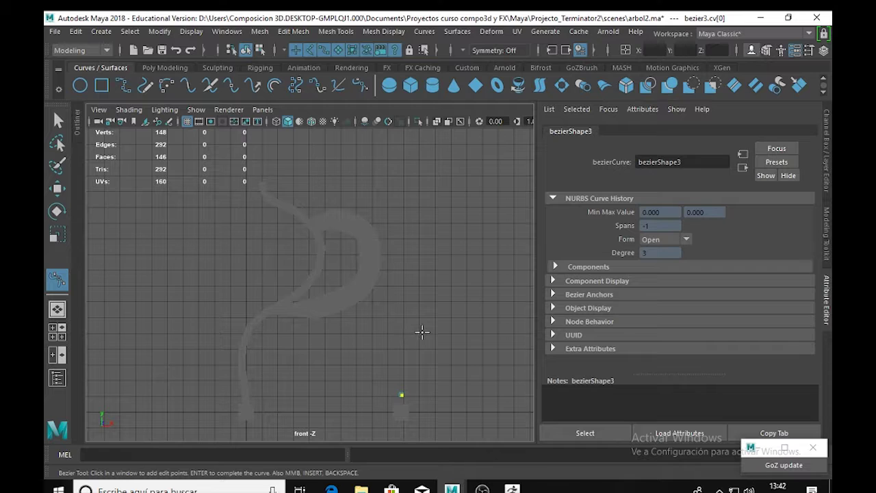
Complete the Bezier curve in the front view, rising straight above the second cube and leaning outward at its upper end
drag(402, 332, 402, 317)
drag(431, 239, 435, 228)
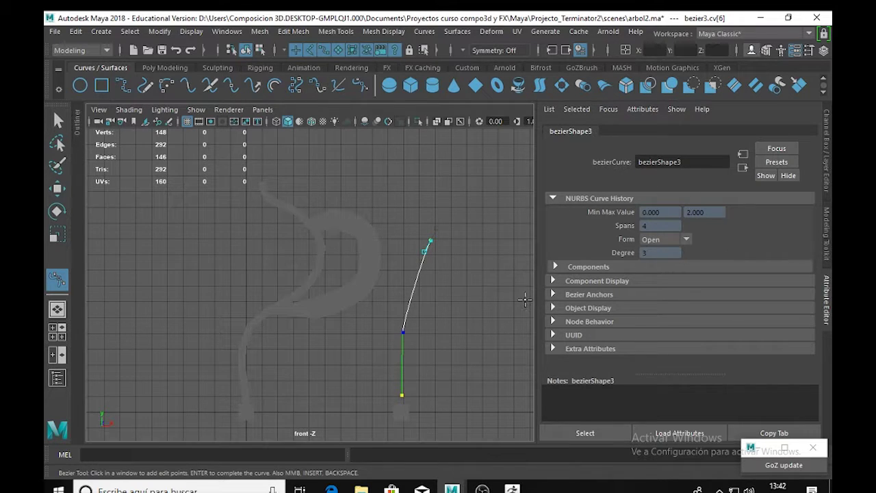
key(Return)
key(w)
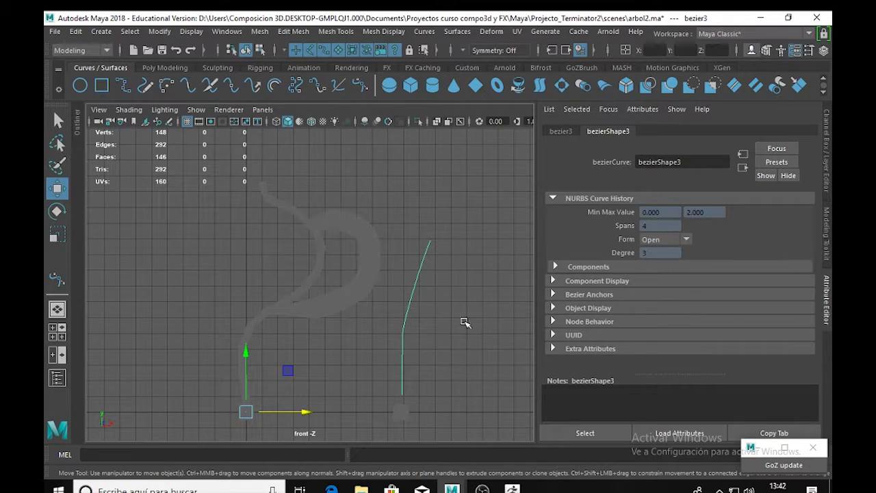
Extrude the second cube's upper face along the new Bezier curve in the perspective view
key(space)
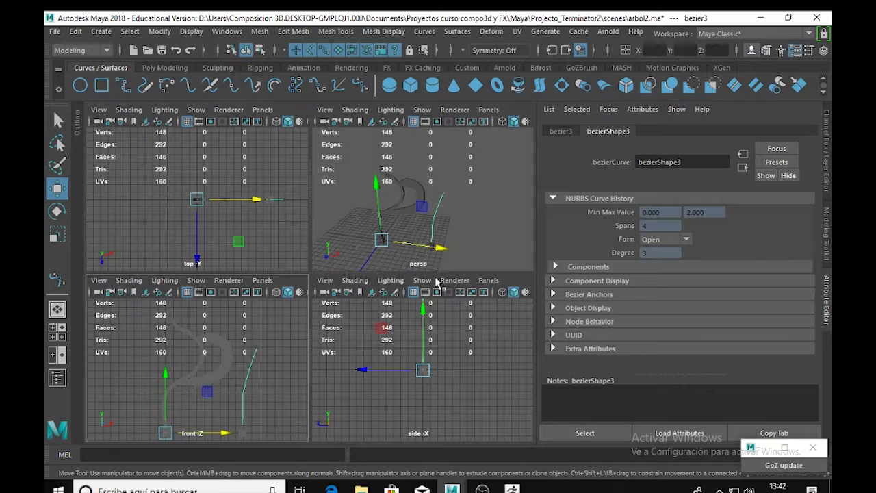
key(space)
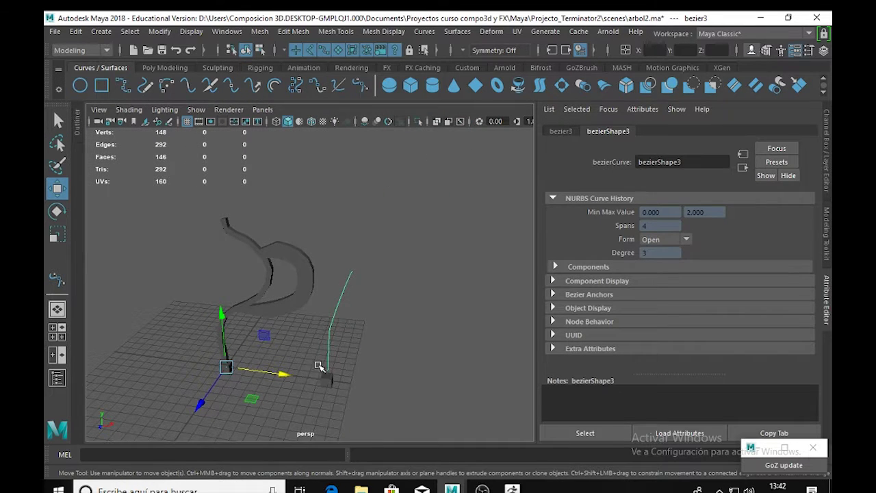
alt+right_drag(318, 368, 356, 164)
click(373, 392)
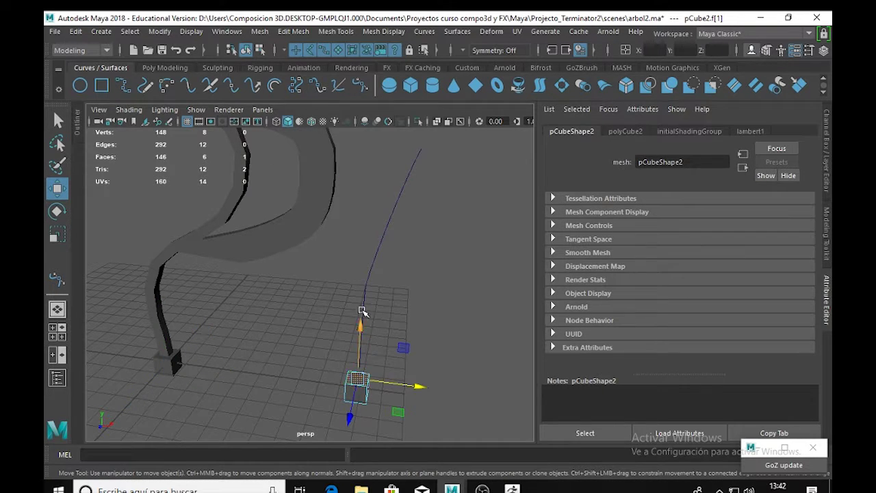
shift+click(394, 221)
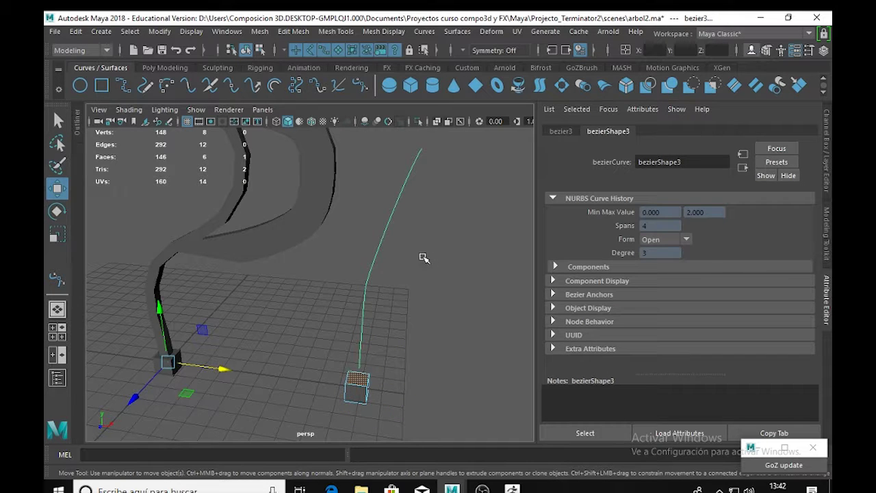
key(ctrl+e)
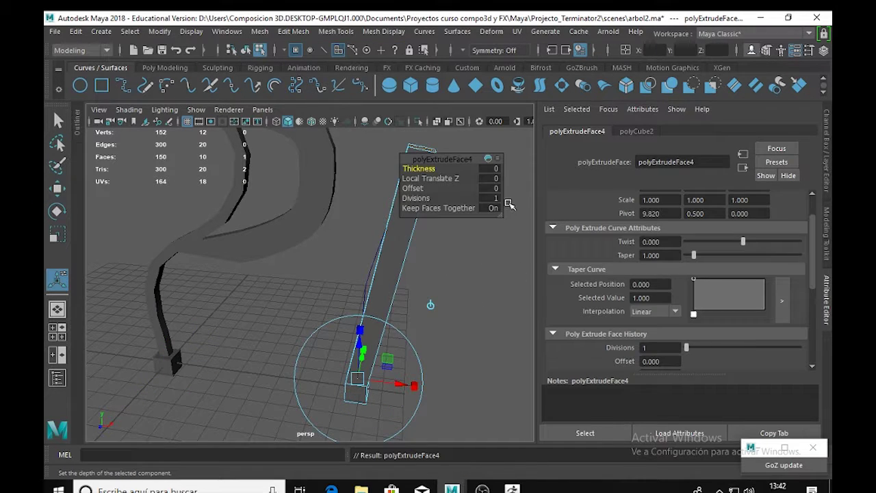
Set the face extrusion's divisions to 6 and leave the extrude tool
click(493, 198)
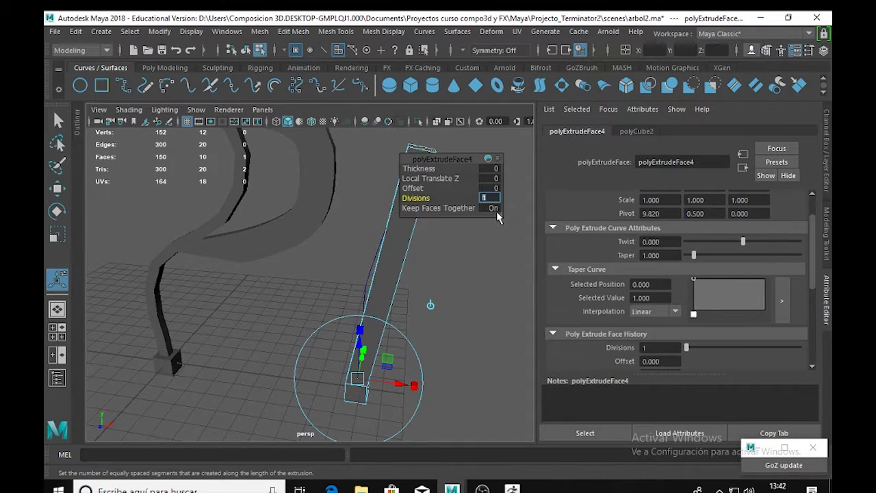
text(6)
key(Return)
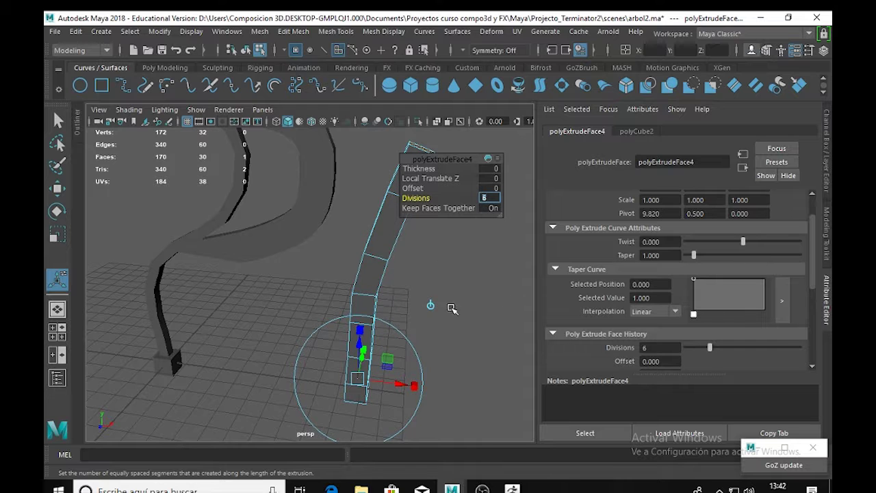
alt+drag(451, 308, 491, 286)
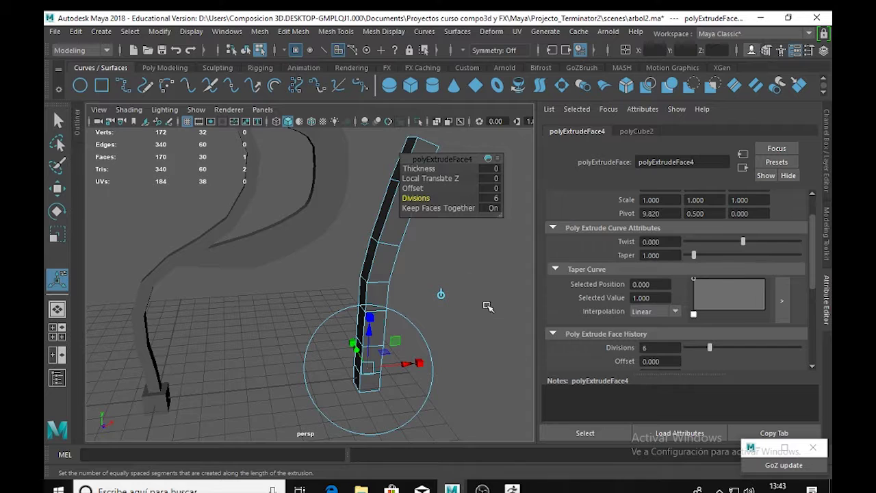
key(q)
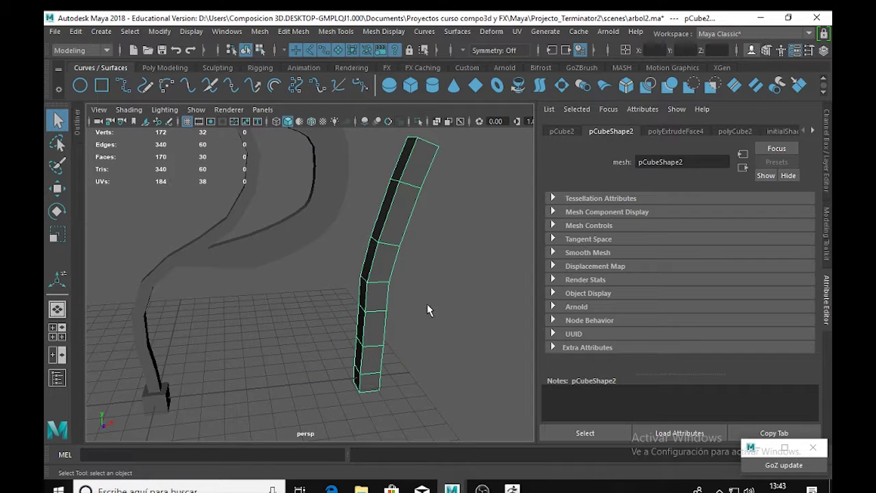
Delete the construction history of the newly extruded mesh and select it together with the D-shaped mesh
scroll(426, 309, down, 4)
alt+drag(363, 312, 315, 225)
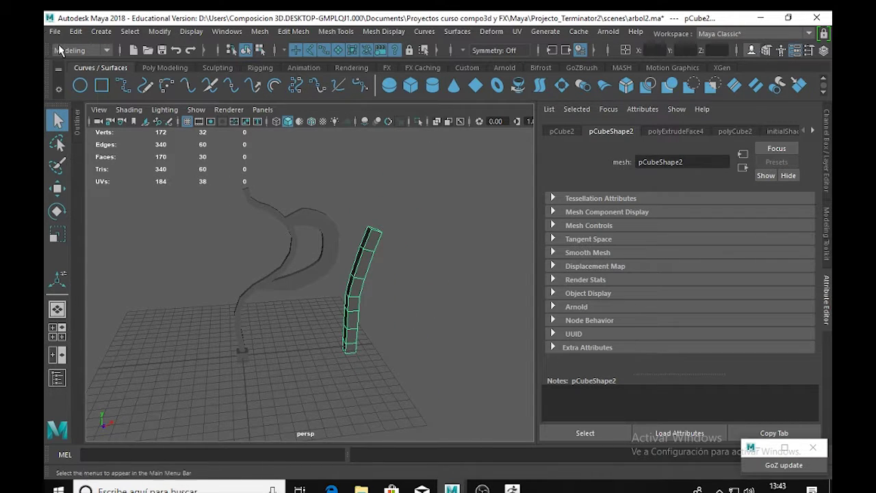
click(75, 32)
mouse_move(165, 188)
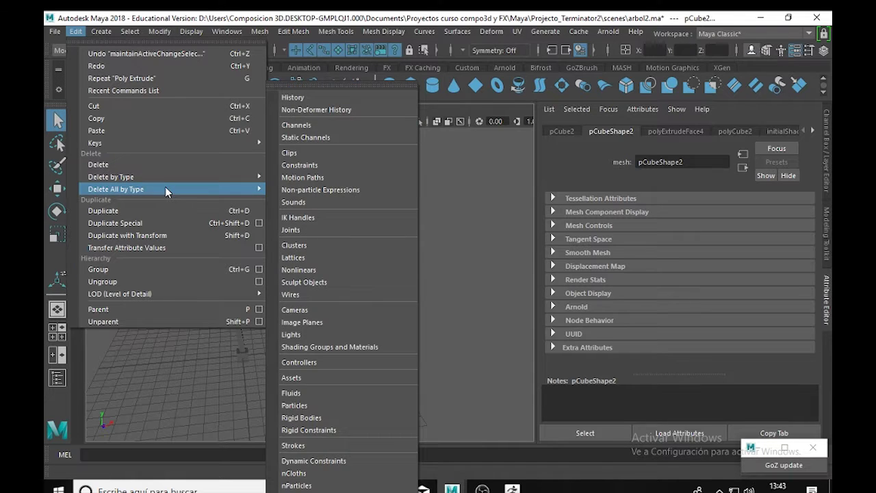
mouse_move(187, 176)
click(303, 180)
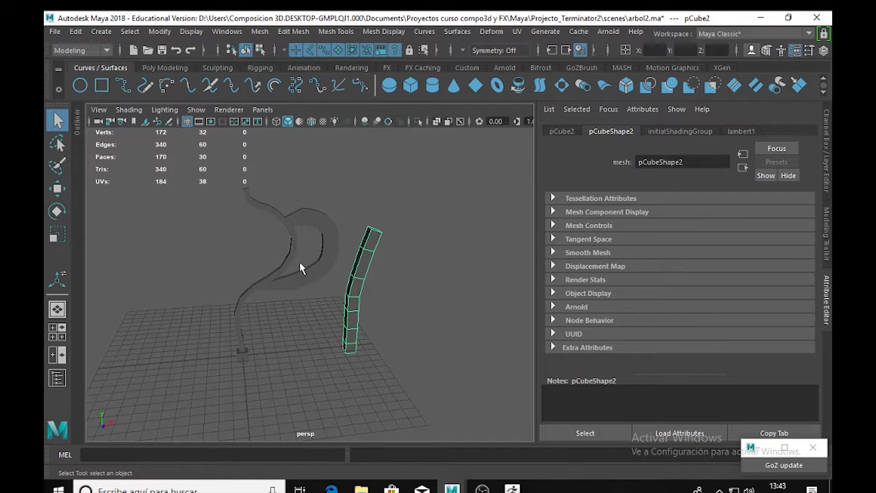
click(317, 269)
shift+click(359, 274)
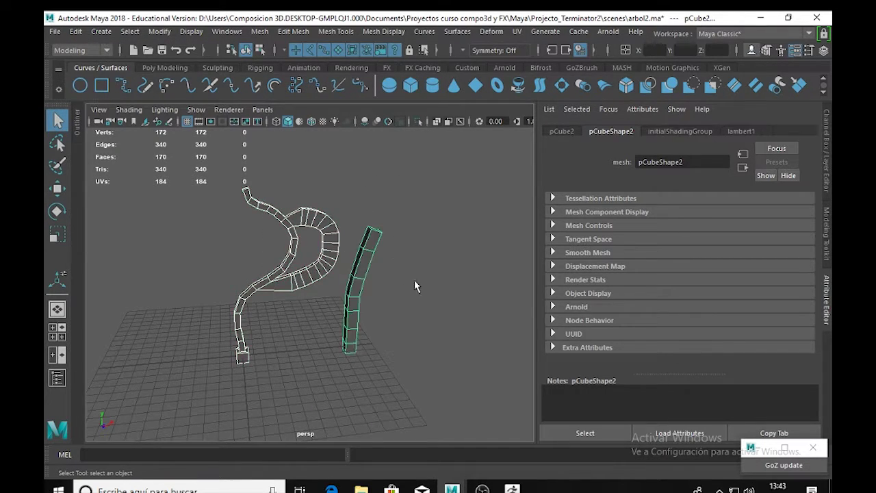
click(54, 31)
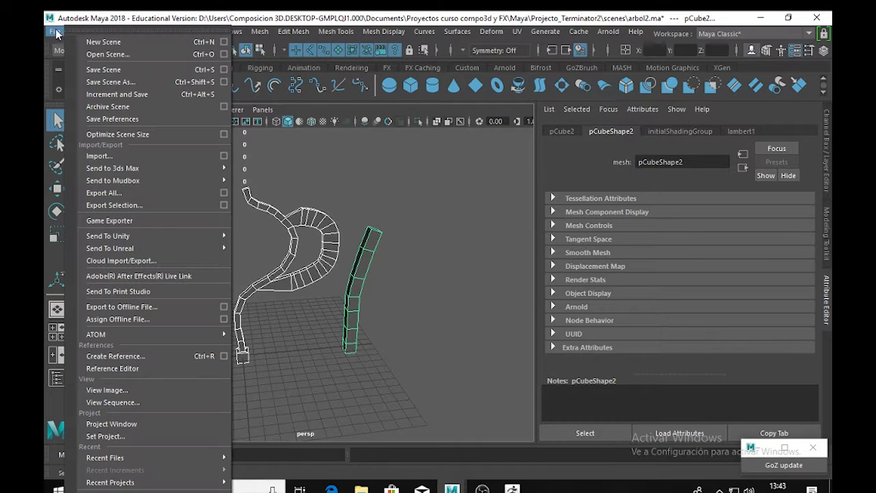
click(123, 193)
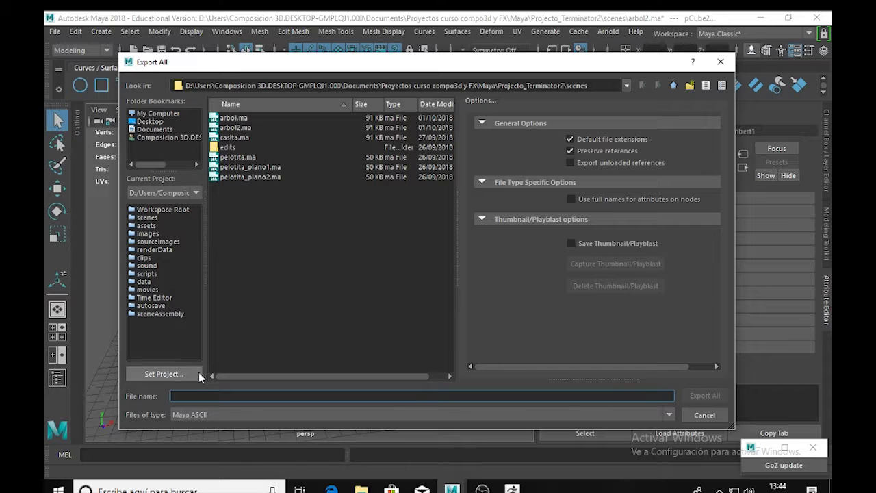
text(p)
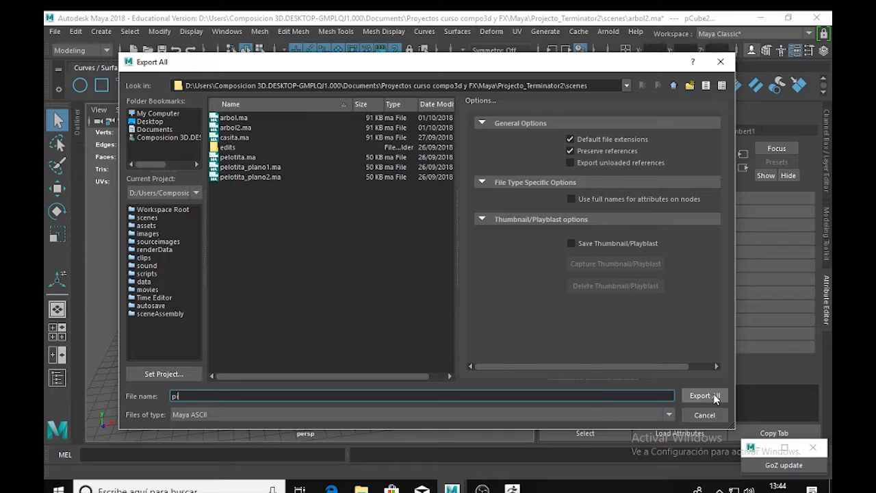
click(668, 414)
drag(669, 448, 674, 474)
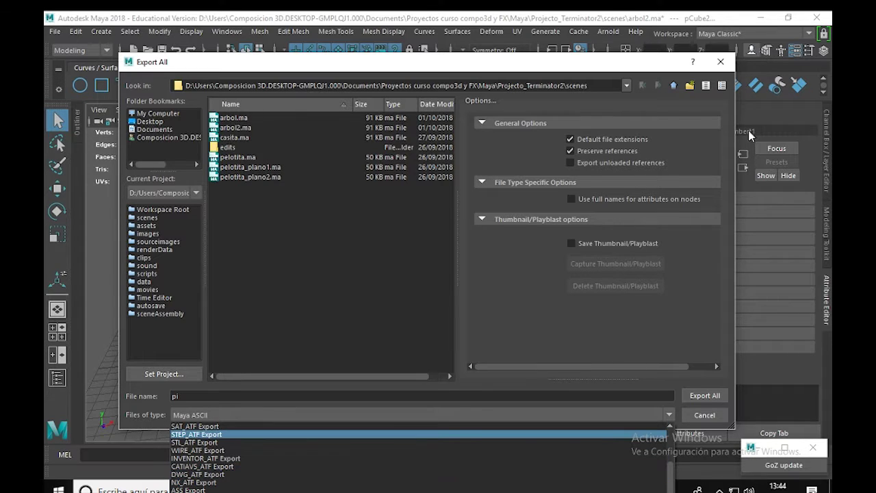
click(723, 64)
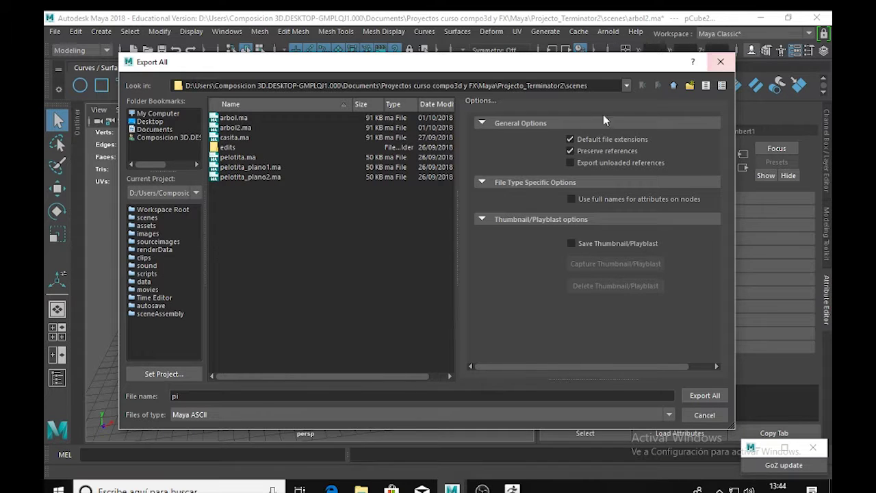
click(721, 62)
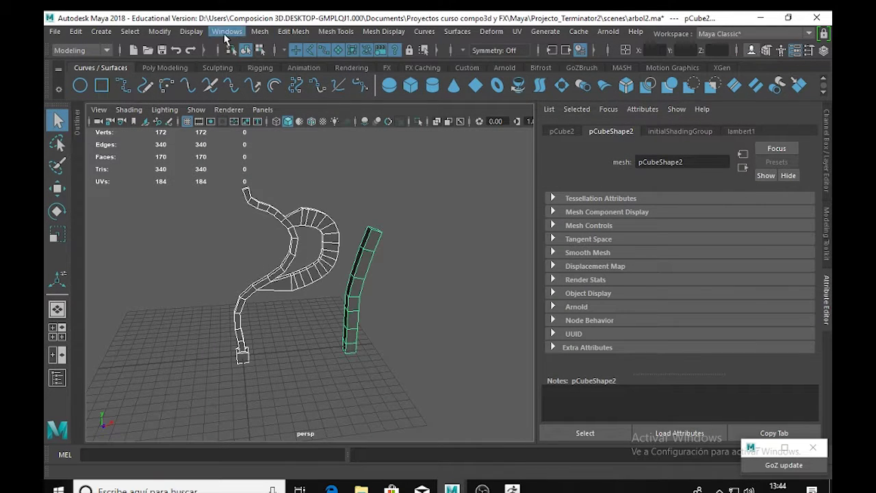
Load the fbxmaya.mll plug-in and enable its auto load in the Plug-in Manager
click(226, 34)
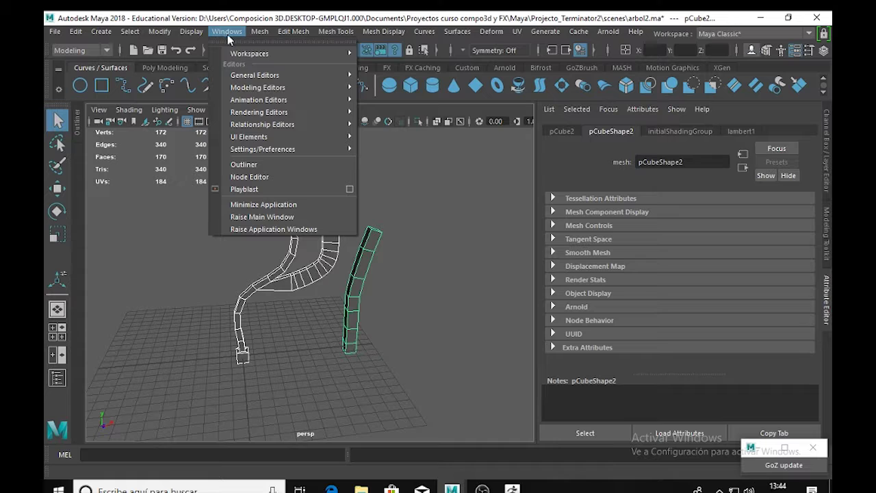
mouse_move(296, 153)
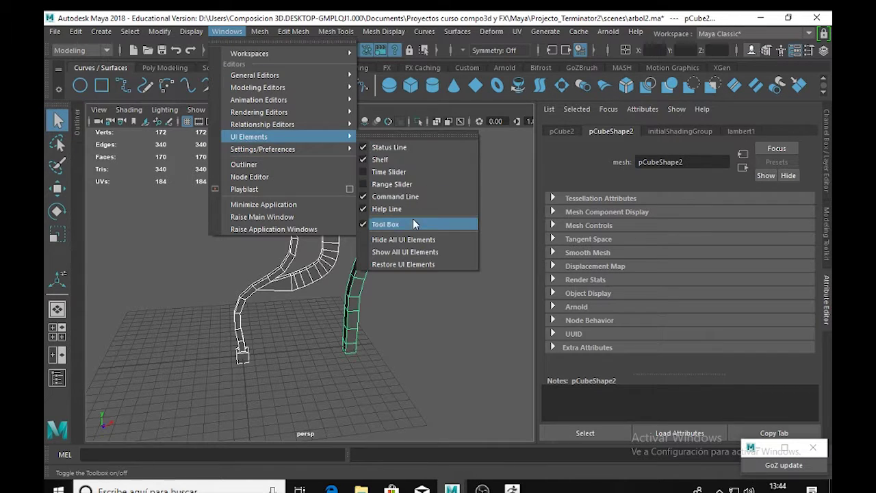
click(408, 240)
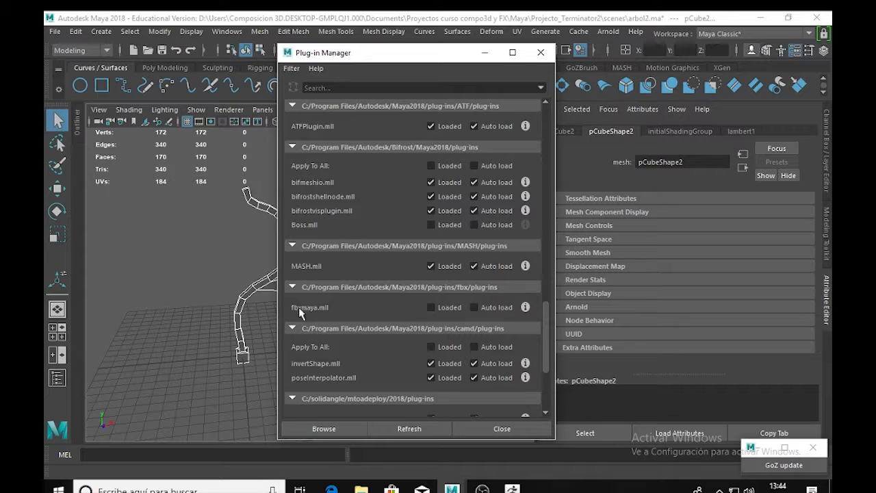
click(432, 307)
click(474, 307)
click(541, 52)
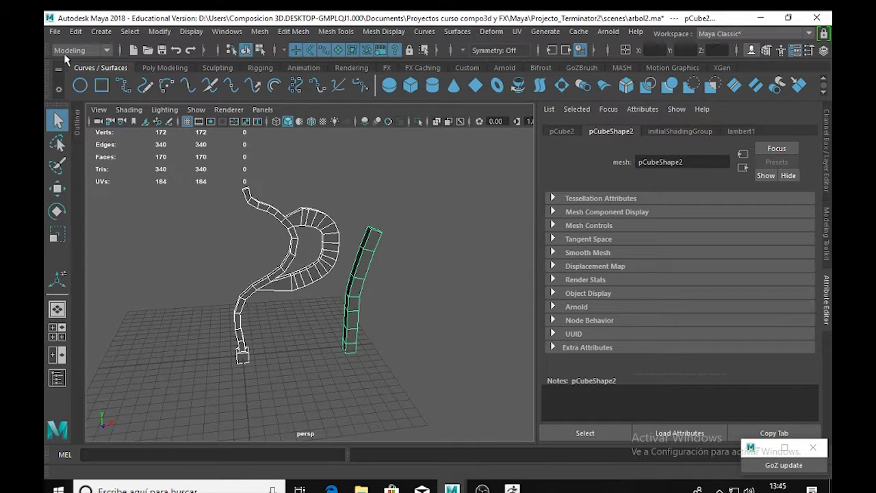
Export the whole scene as an FBX file named pi in the project's scenes folder
click(54, 32)
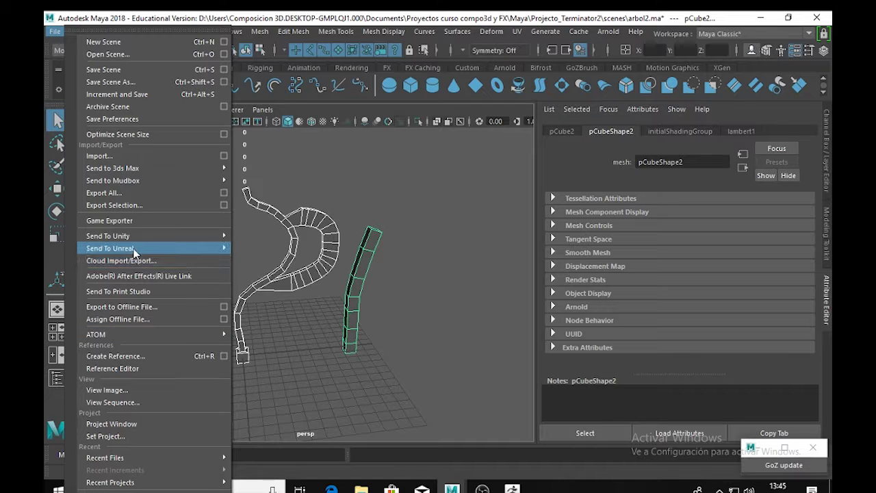
click(137, 194)
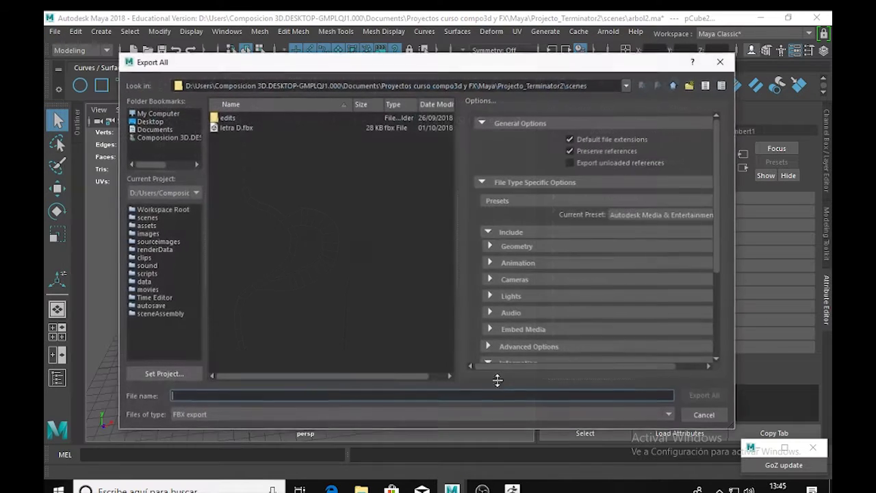
click(668, 414)
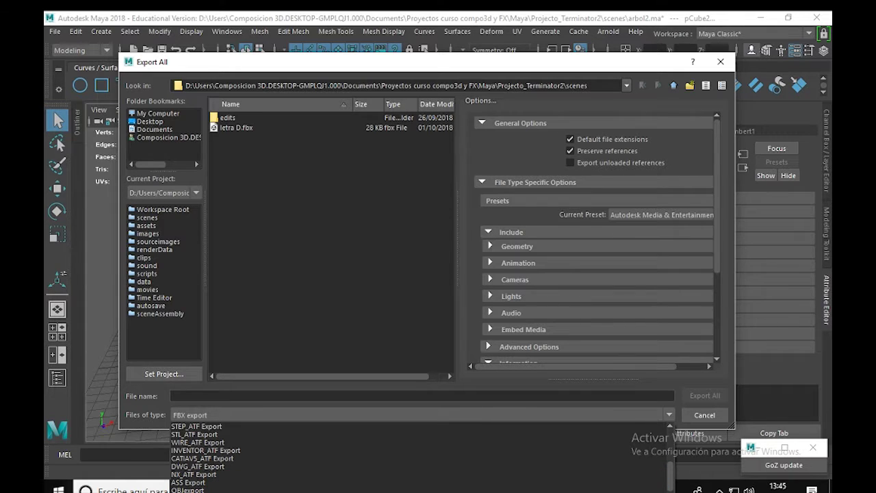
click(398, 414)
click(187, 396)
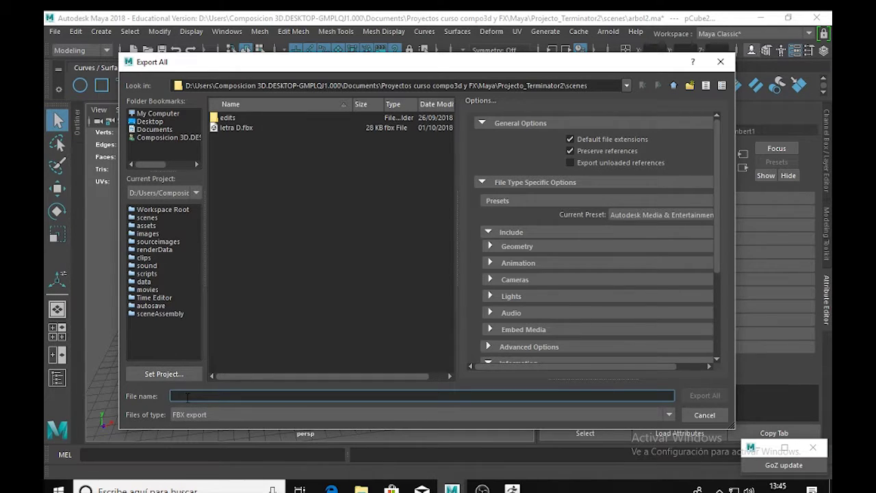
text(p)
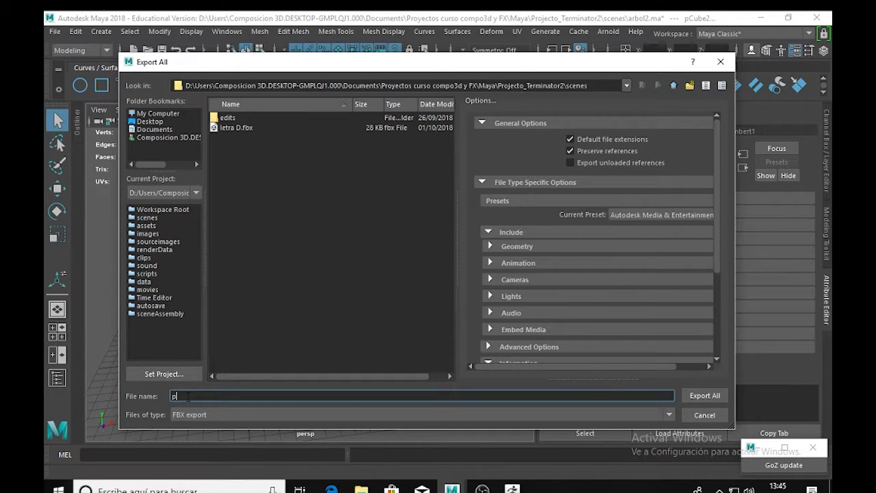
click(705, 396)
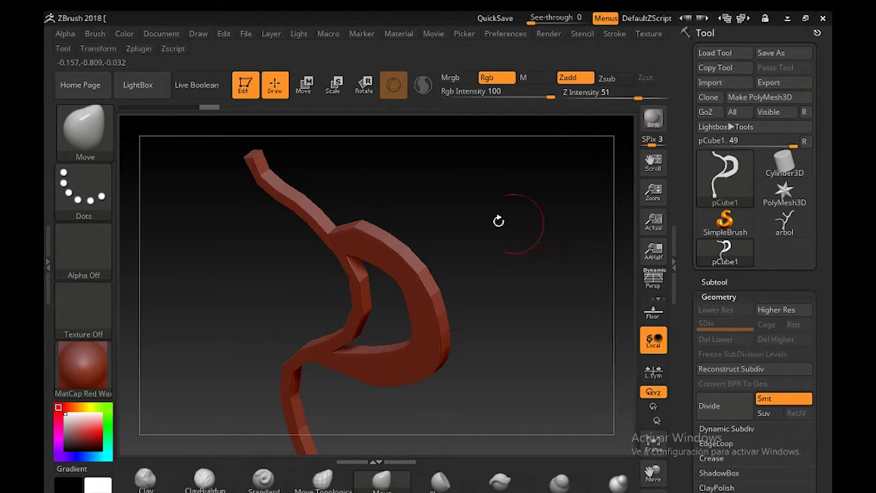
Switch to ZBrush and import the pi FBX file with the FBX ExportImport plugin
mouse_move(753, 181)
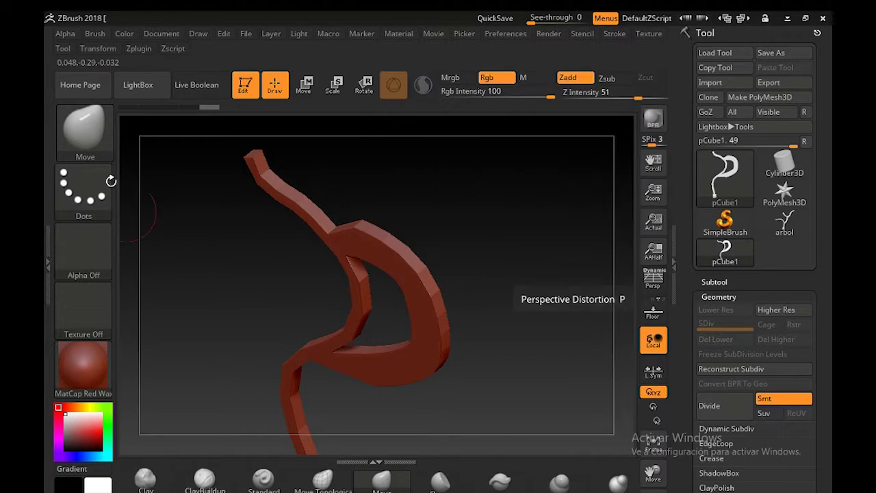
click(140, 49)
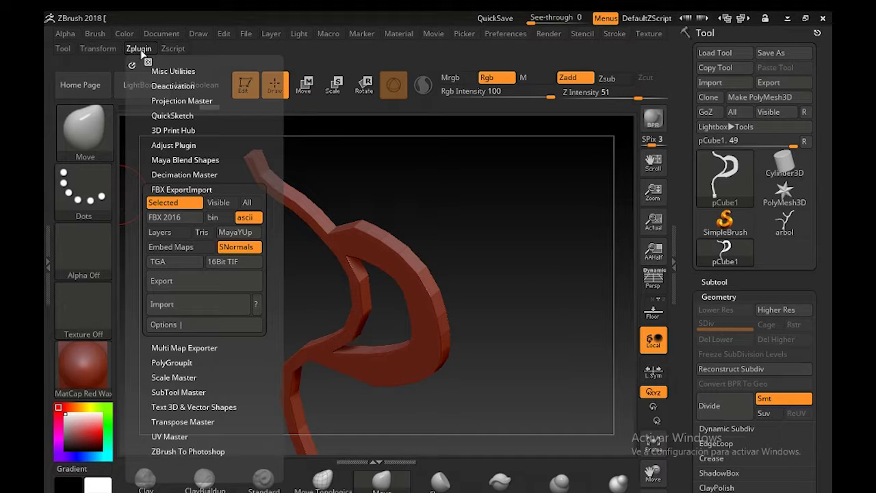
click(182, 299)
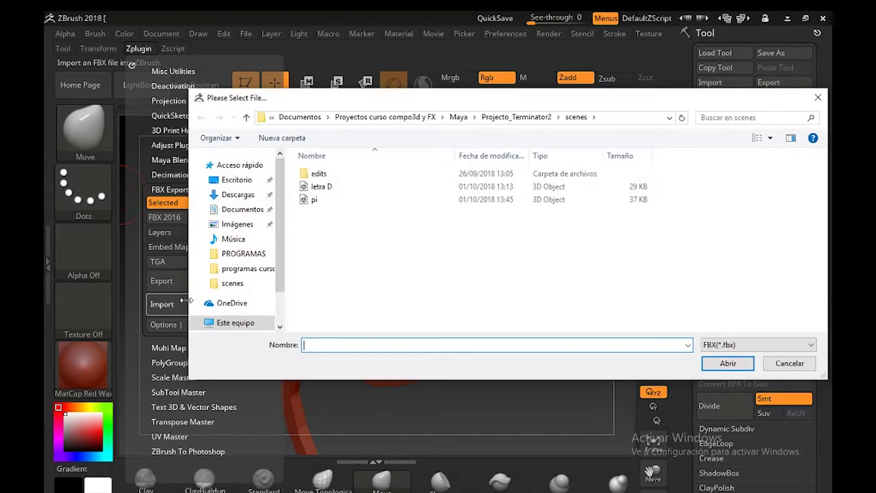
click(317, 200)
click(747, 368)
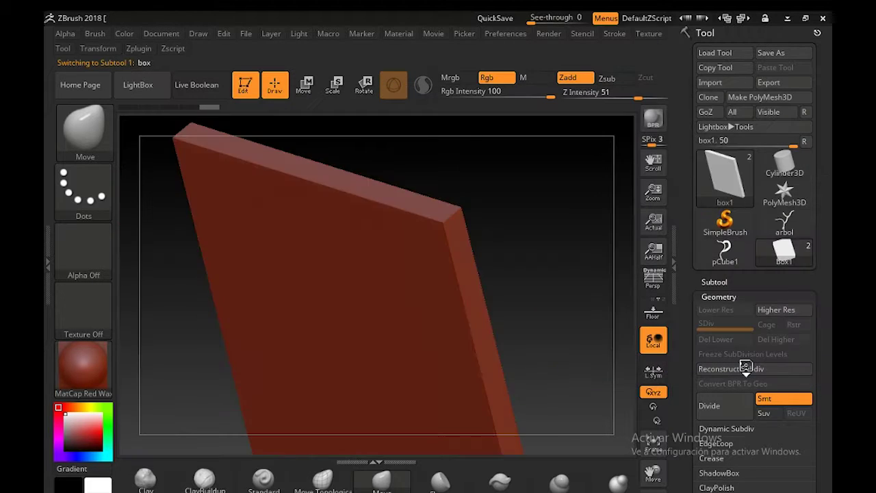
Switch to Maya, show the Outliner and select pCube1 and pCube2 in turn to identify the two meshes
click(525, 264)
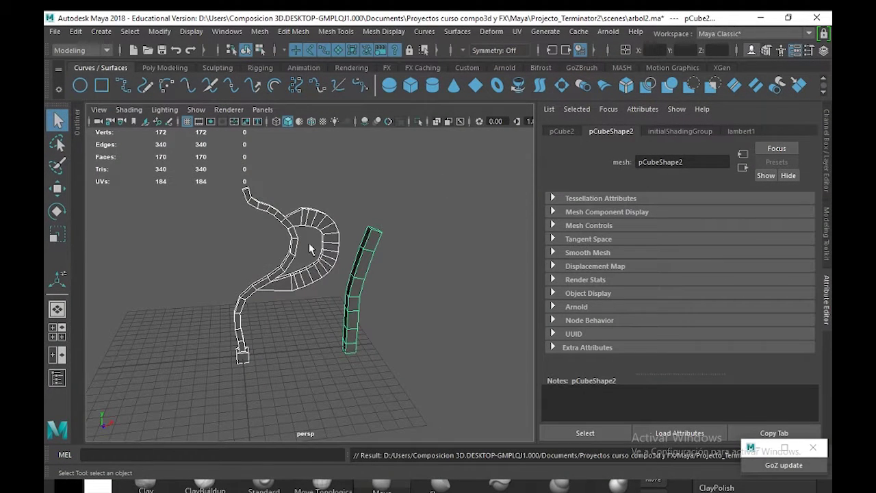
click(77, 123)
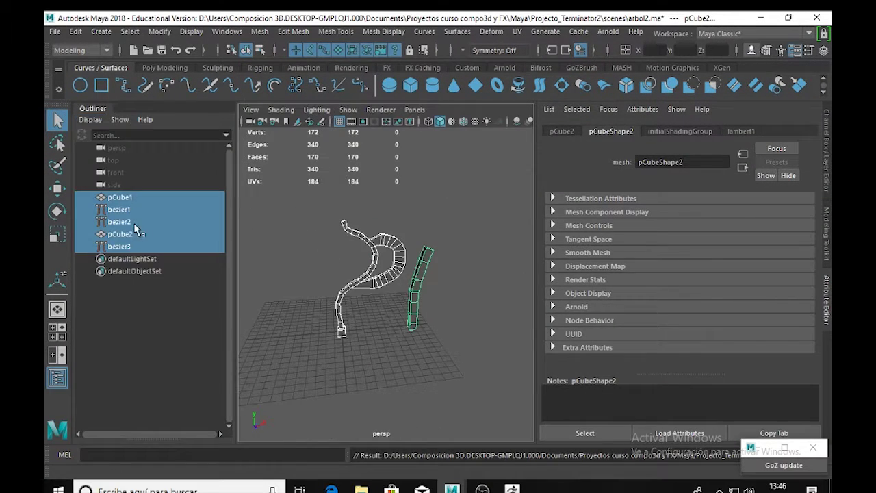
click(127, 308)
click(114, 197)
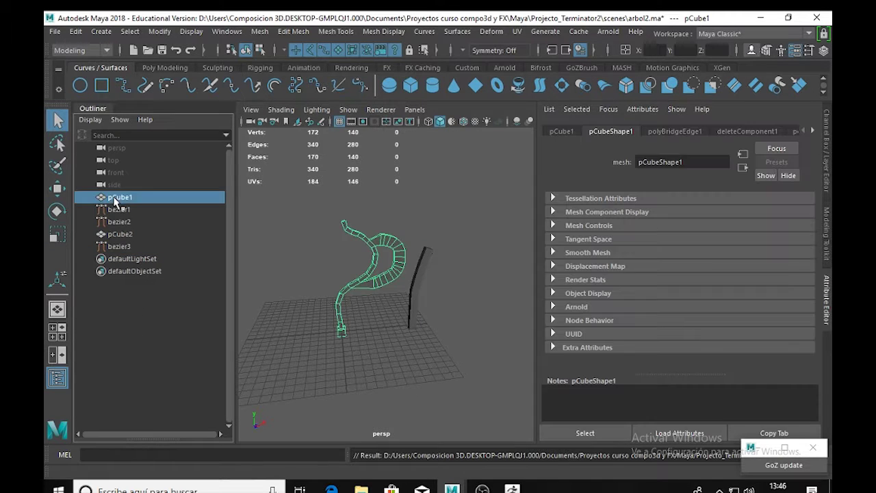
click(121, 235)
click(119, 197)
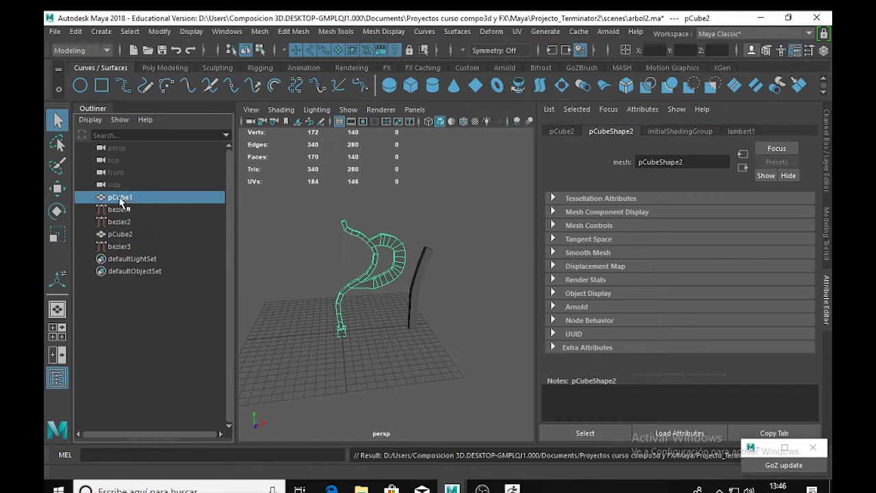
click(123, 236)
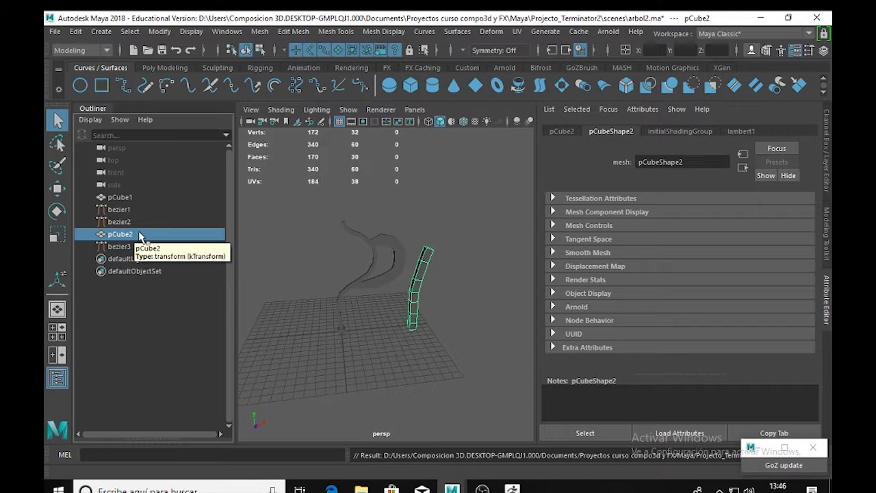
click(123, 197)
click(127, 236)
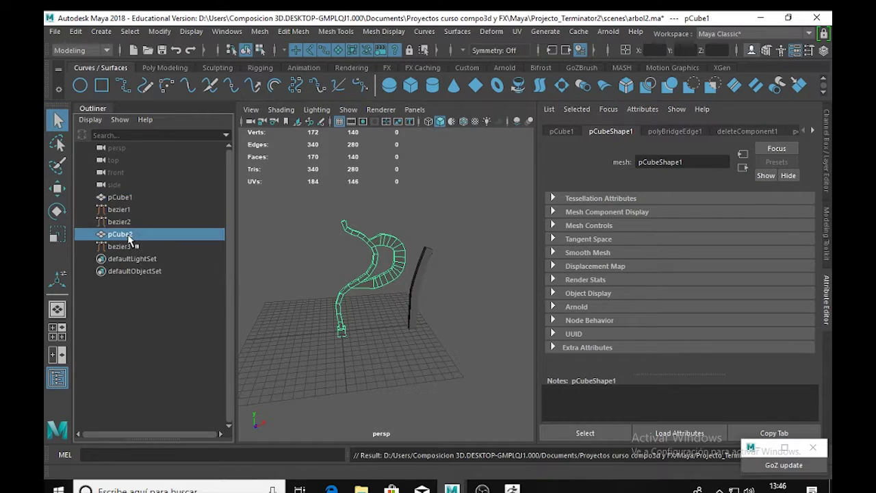
click(122, 200)
click(121, 235)
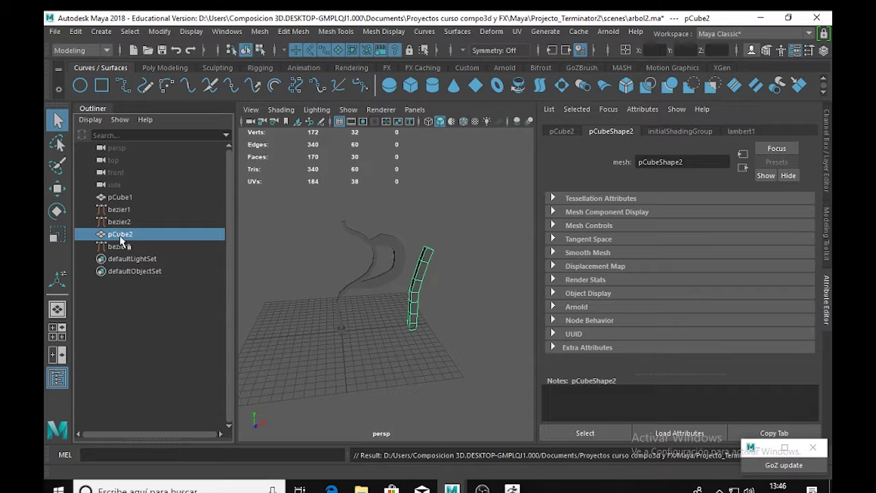
Switch to ZBrush and examine the two imported meshes from several angles
key(alt+Tab)
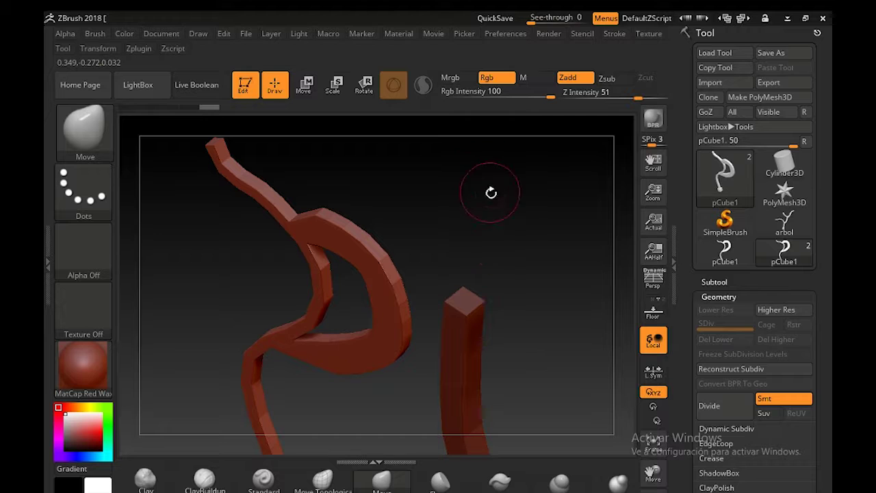
drag(489, 192, 466, 151)
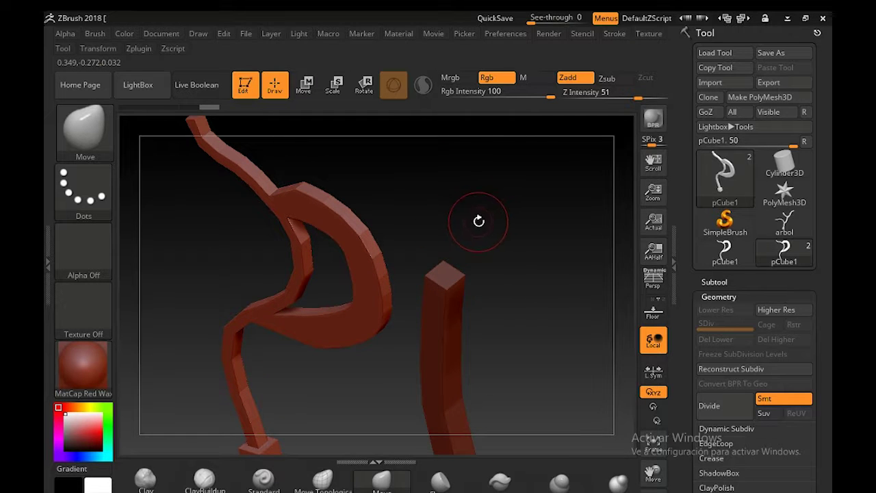
mouse_move(491, 206)
mouse_down()
mouse_move(520, 205)
mouse_move(493, 165)
mouse_move(504, 176)
mouse_move(518, 158)
mouse_move(497, 198)
mouse_move(472, 193)
mouse_up()
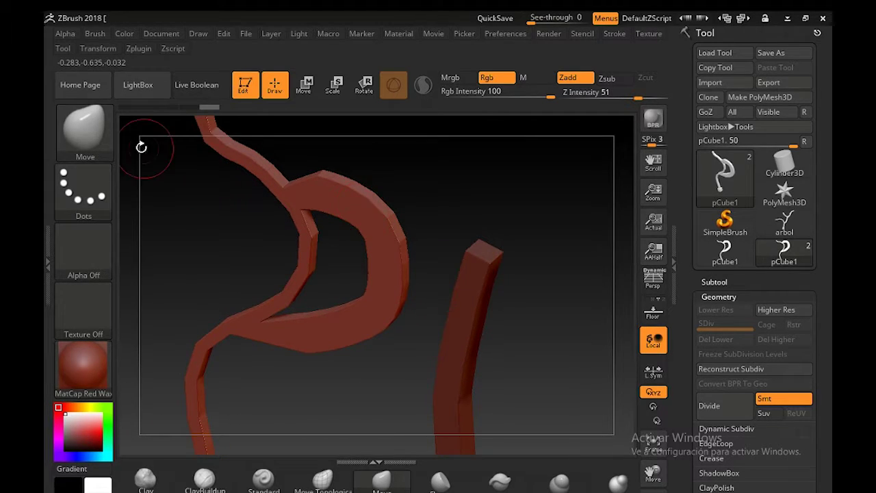
click(77, 123)
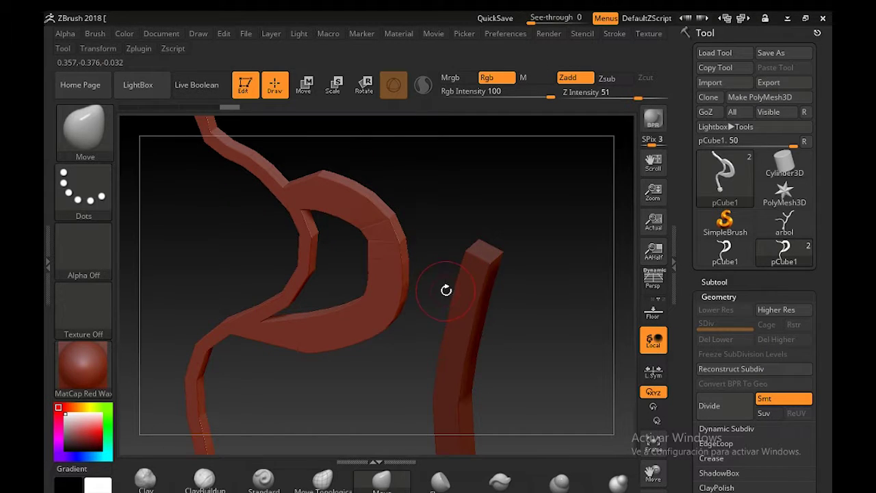
drag(446, 289, 469, 290)
drag(559, 230, 507, 285)
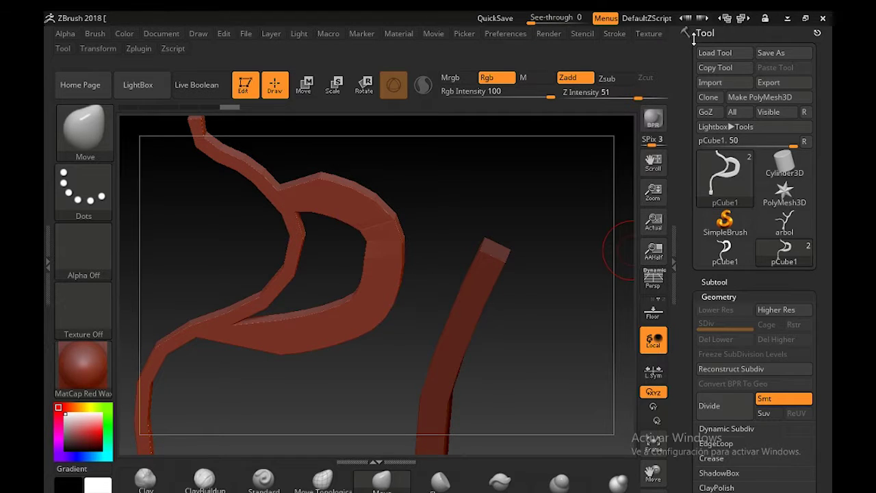
Expand the subtool list and activate the pCube1 and pCube2 subtools in turn to compare them with the model
click(715, 280)
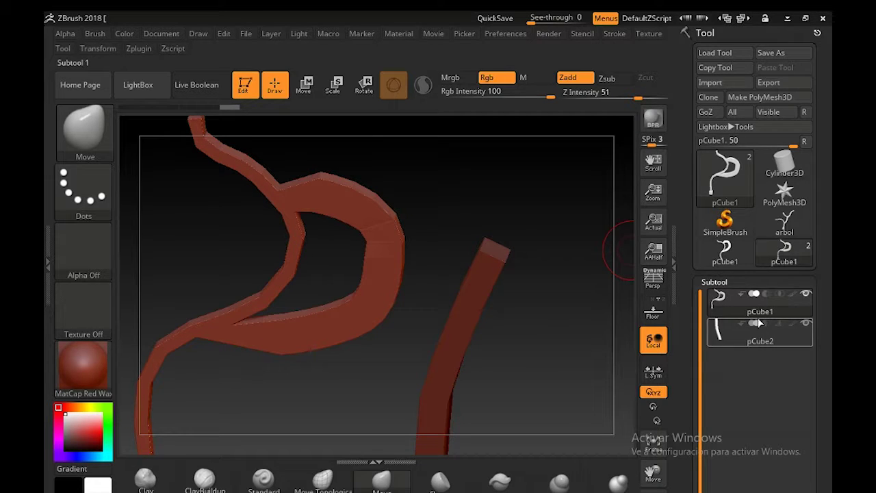
mouse_move(759, 335)
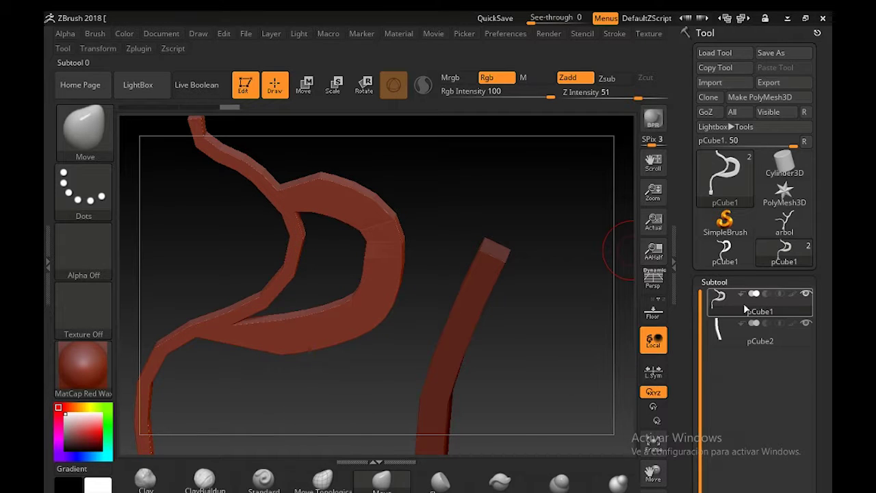
mouse_move(745, 310)
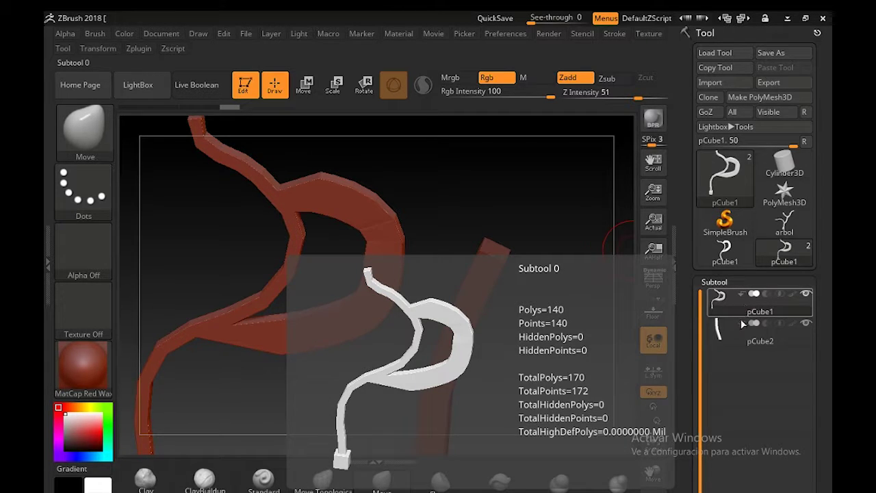
mouse_move(728, 340)
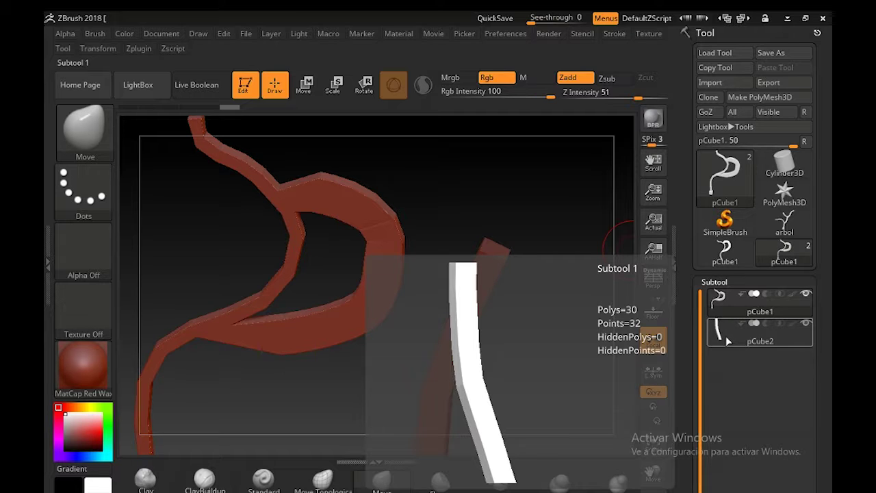
click(724, 334)
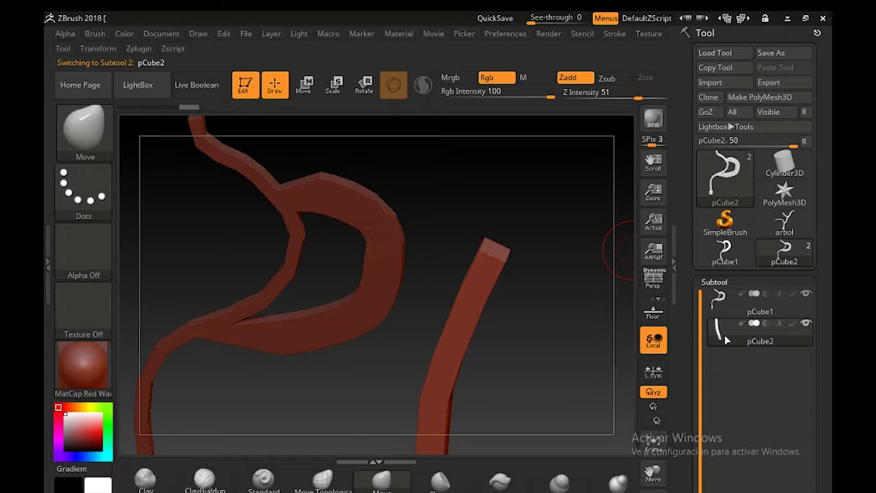
click(727, 300)
mouse_move(727, 325)
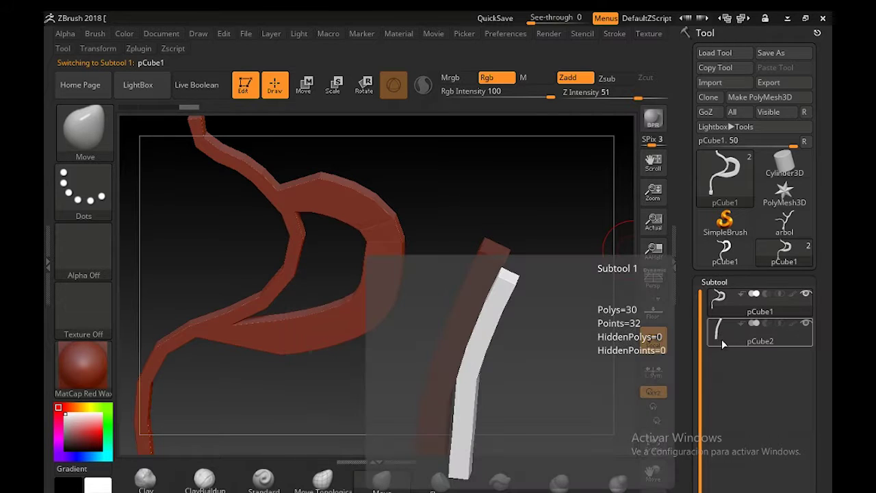
click(721, 337)
click(723, 299)
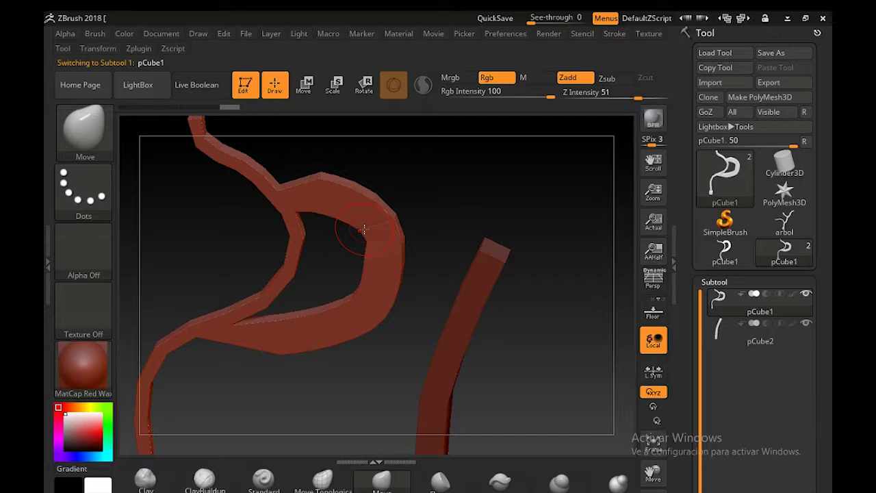
click(713, 282)
click(714, 283)
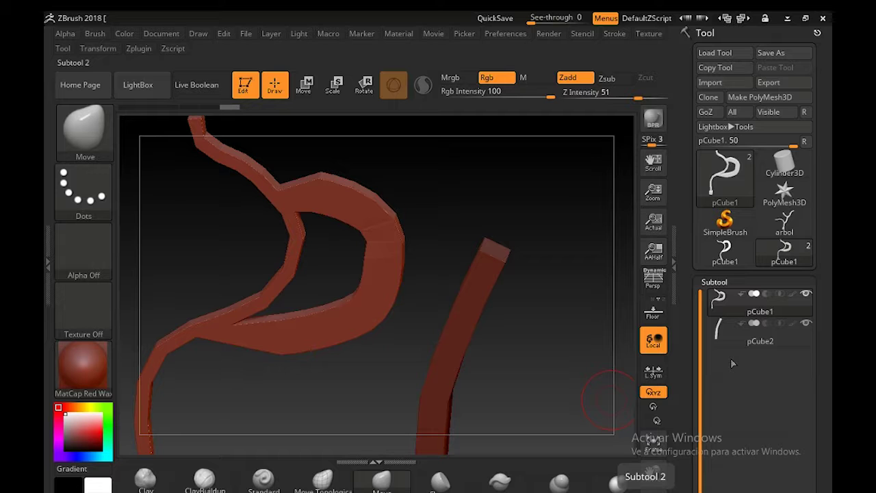
click(733, 331)
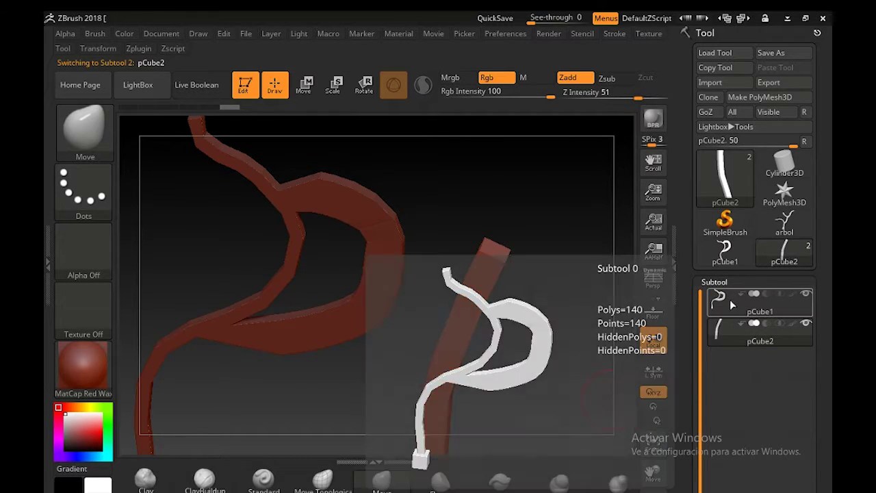
click(732, 305)
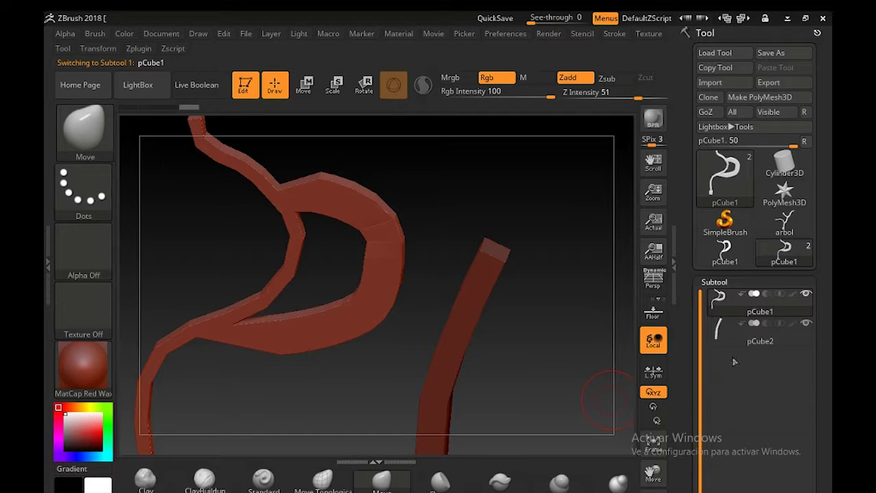
click(728, 332)
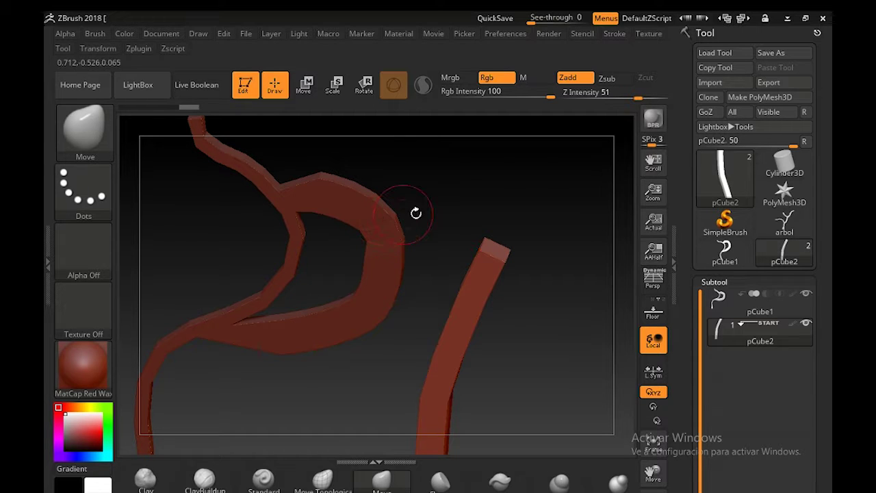
mouse_move(735, 301)
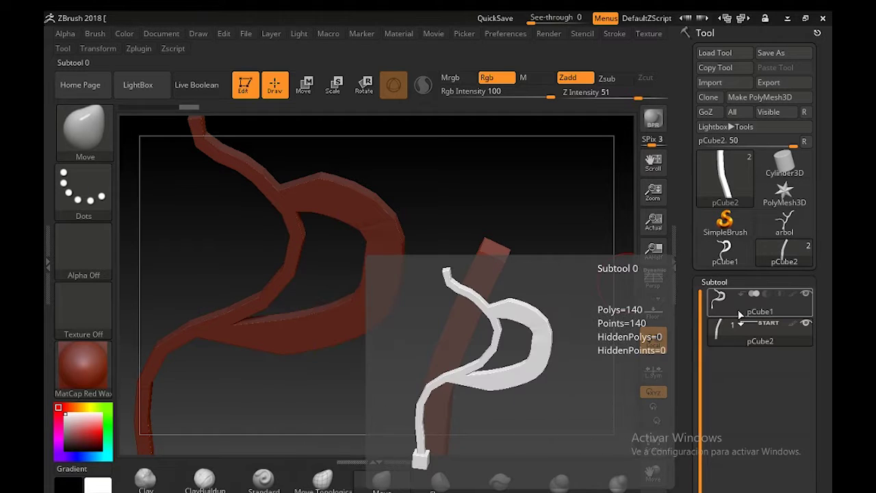
Merge the pCube1 subtool down with pCube2, accept the non-undoable operation and check the combined mesh in the subtool list
click(729, 304)
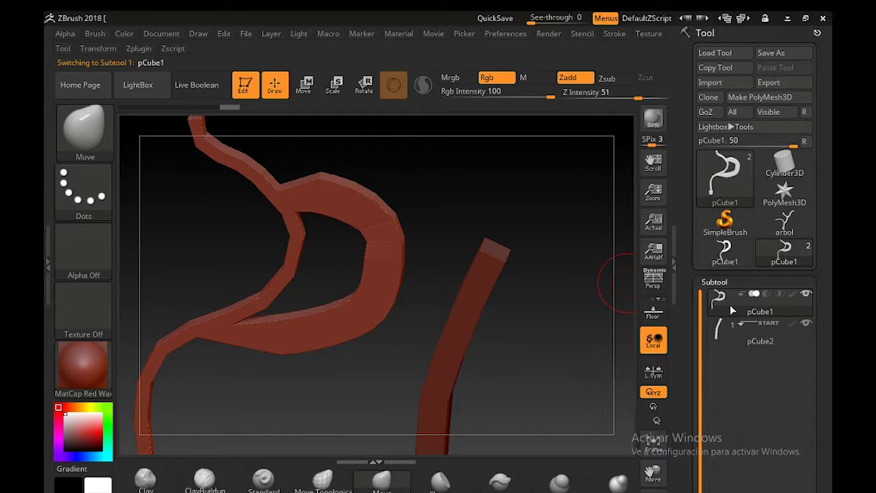
drag(689, 393, 685, 265)
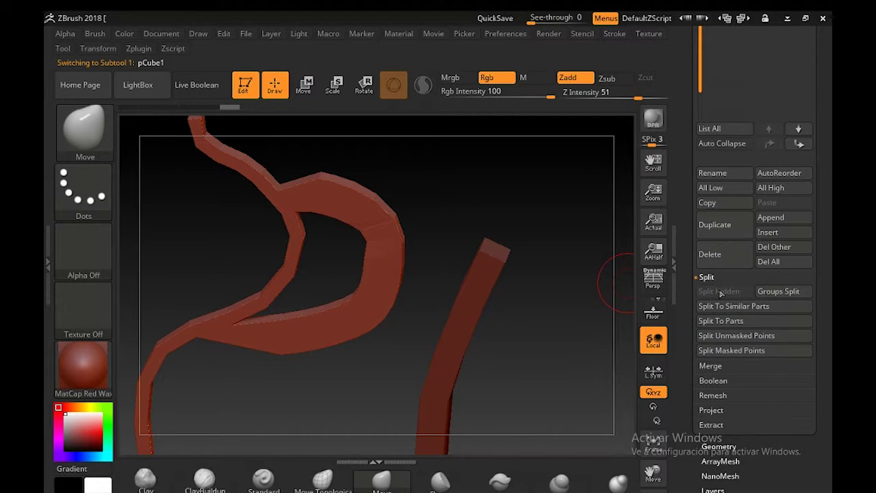
click(712, 366)
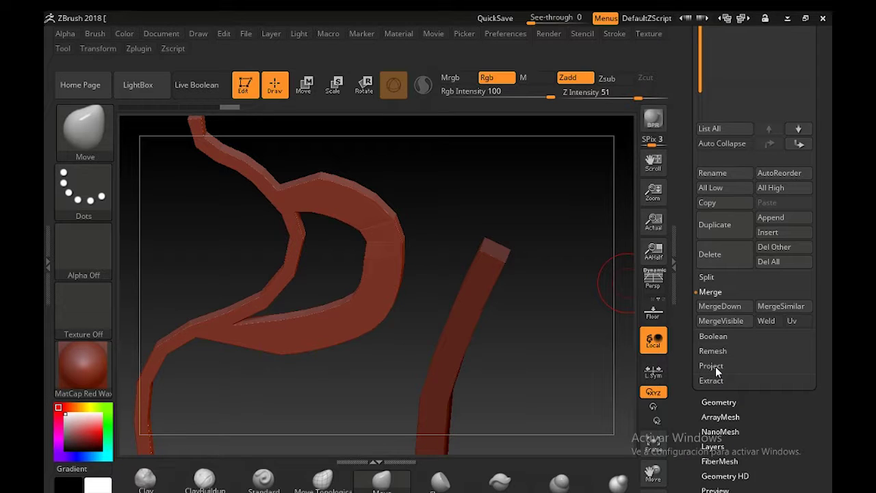
click(724, 306)
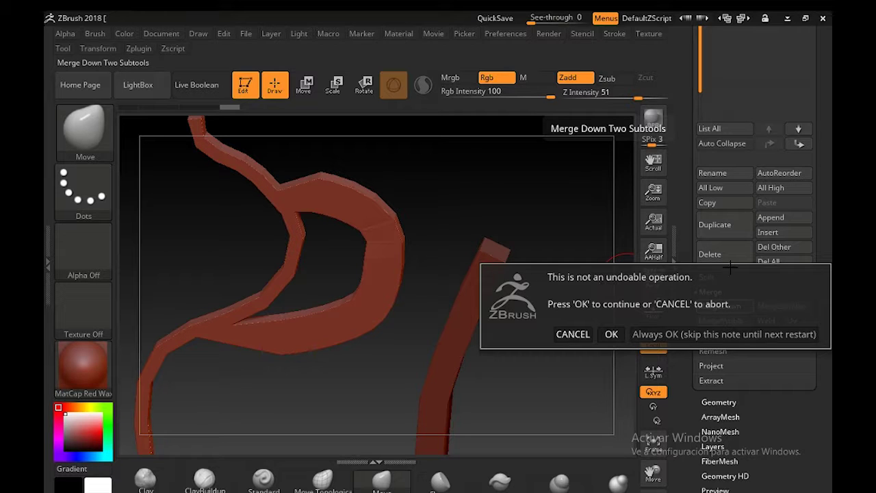
click(611, 333)
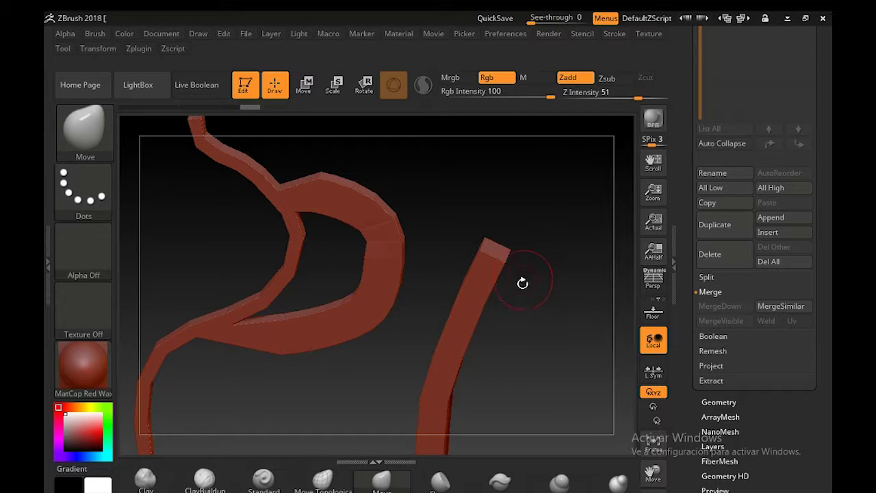
mouse_move(522, 294)
mouse_down()
mouse_move(517, 336)
mouse_move(522, 290)
mouse_up()
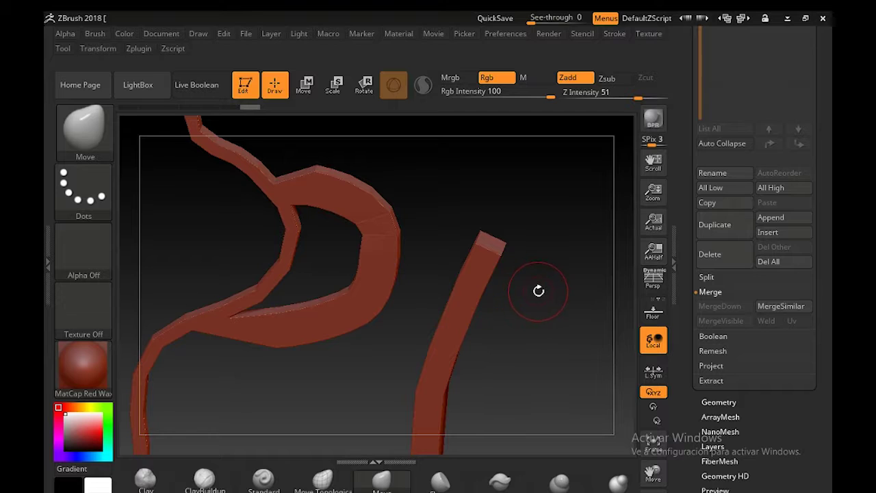
mouse_move(538, 291)
ctrl+right_down()
mouse_move(406, 348)
mouse_move(545, 355)
ctrl+right_up()
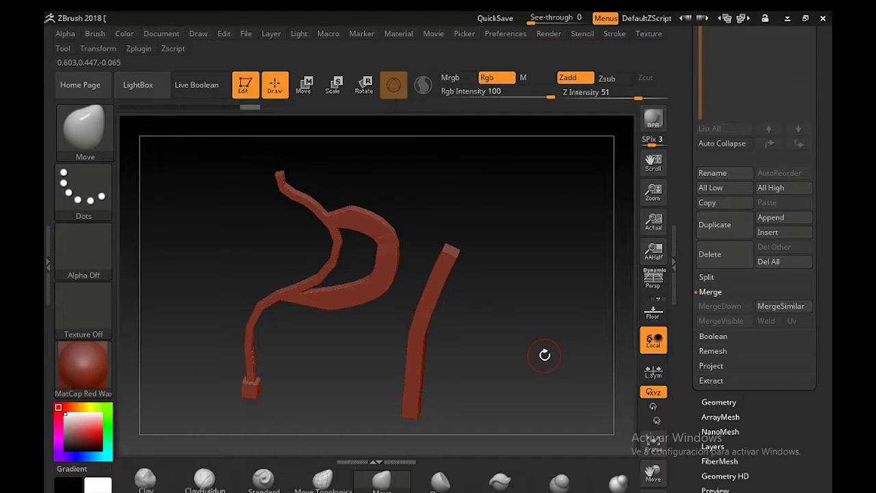
scroll(725, 205, up, 5)
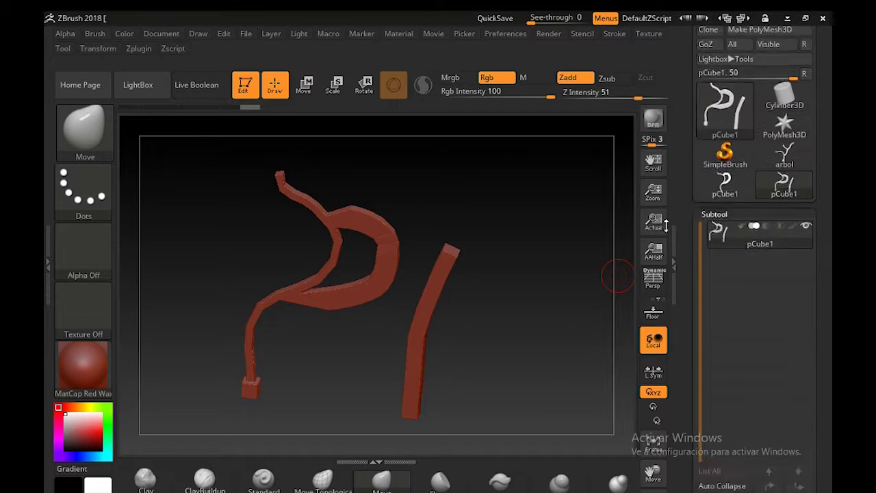
Subdivide the merged mesh twice using the Divide command in the Geometry options
scroll(665, 226, down, 10)
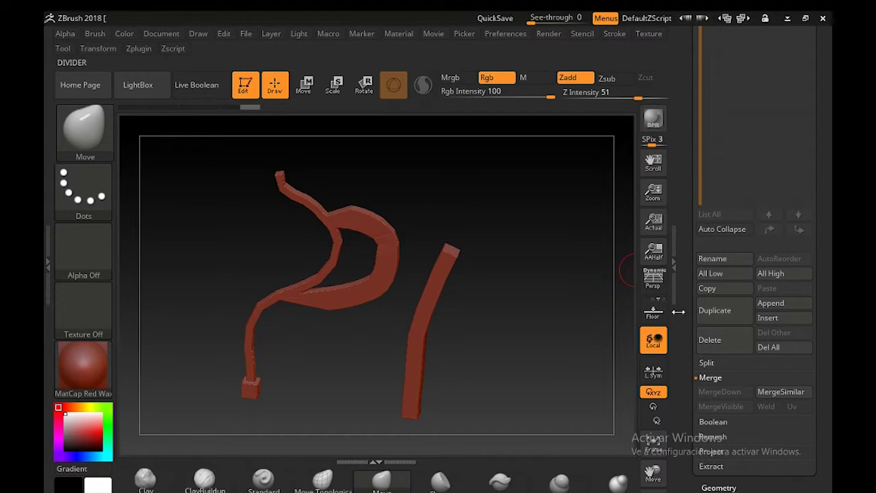
scroll(711, 321, down, 5)
click(708, 322)
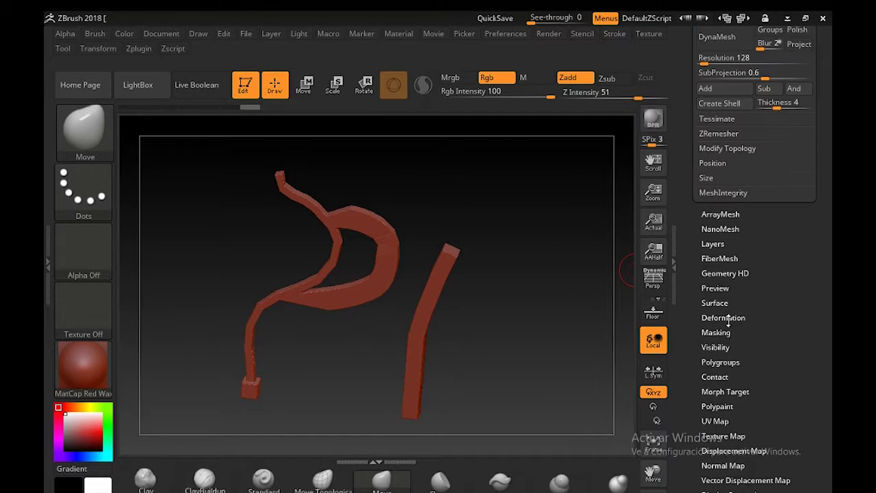
scroll(686, 225, up, 4)
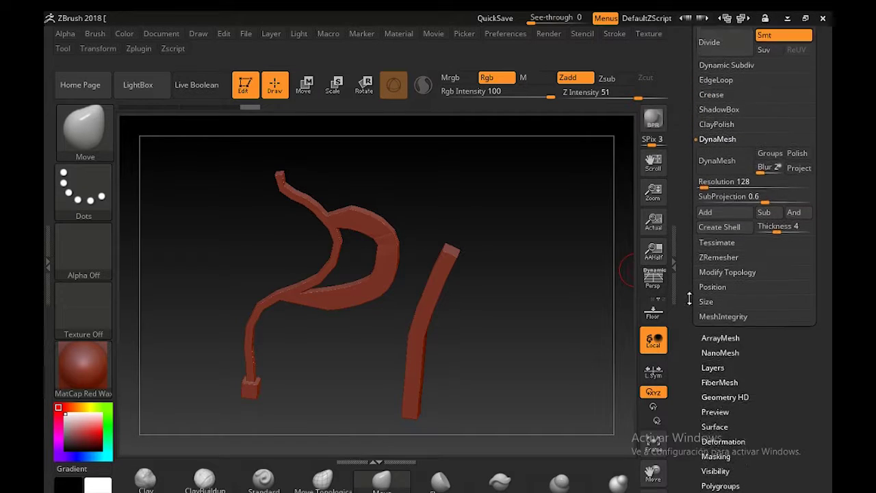
scroll(689, 298, up, 1)
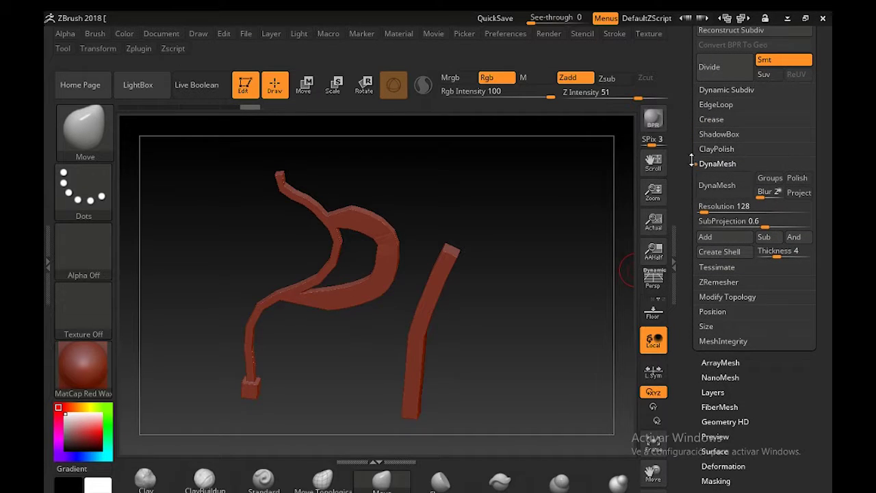
scroll(691, 160, up, 8)
click(728, 277)
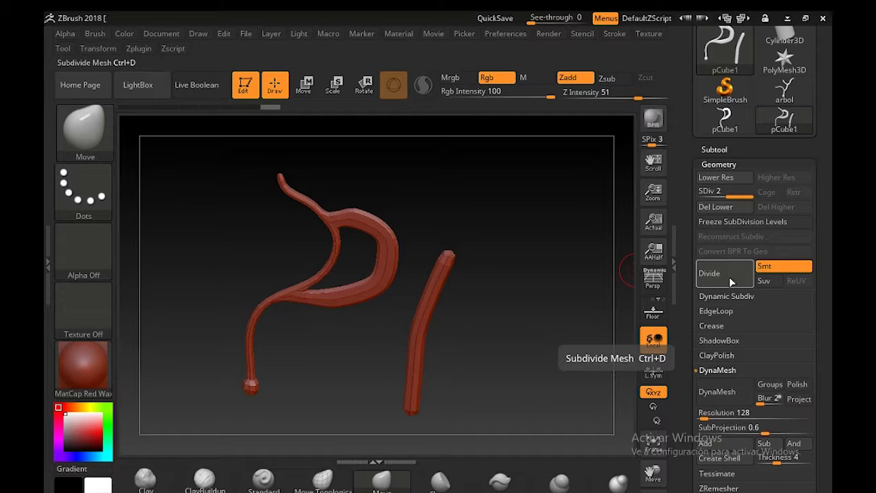
click(729, 279)
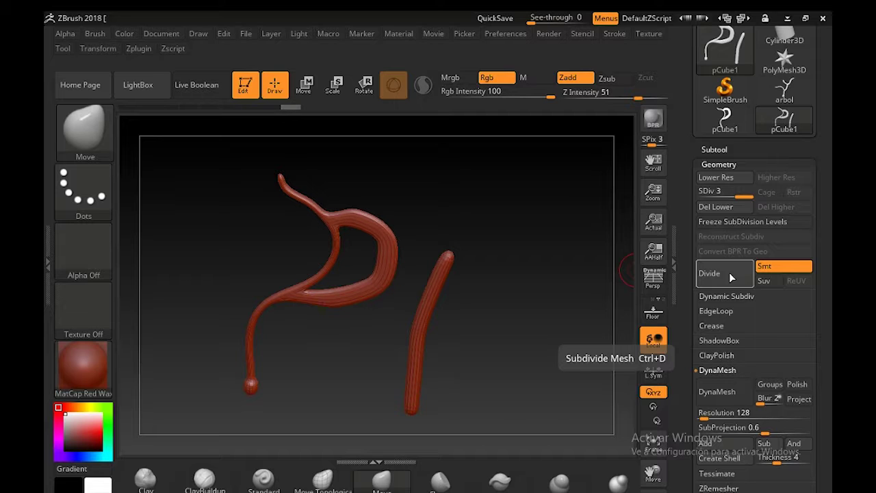
Undo both mesh subdivisions and step back one edit further in the history
key(ctrl)
key(shift+d)
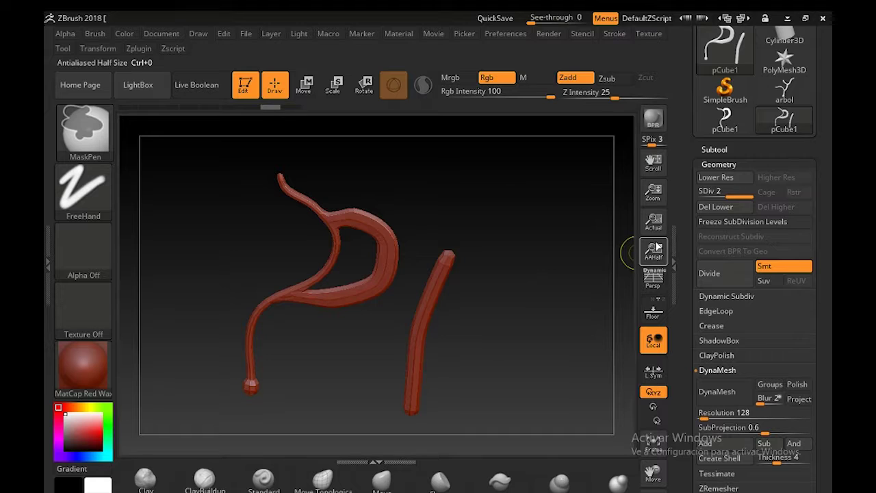
key(shift+d)
mouse_move(652, 279)
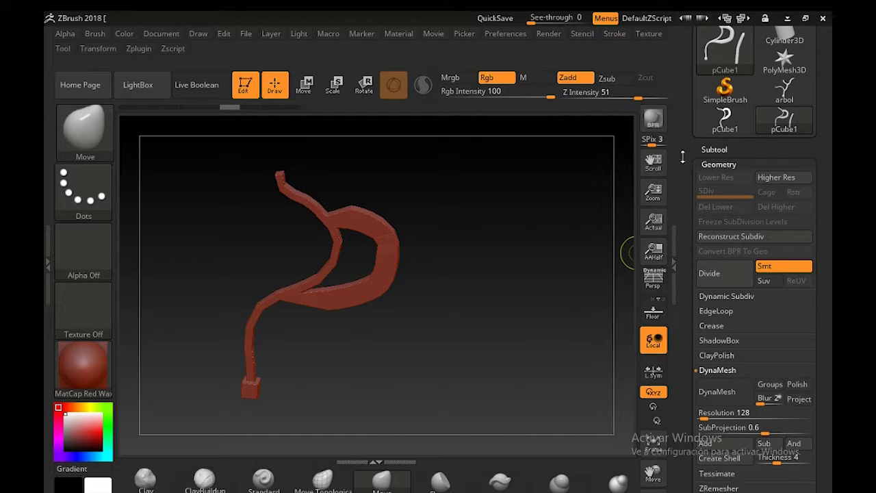
Leave Edit mode, clear the canvas, draw the current pCube1 tool once and clear the canvas again
drag(683, 157, 669, 241)
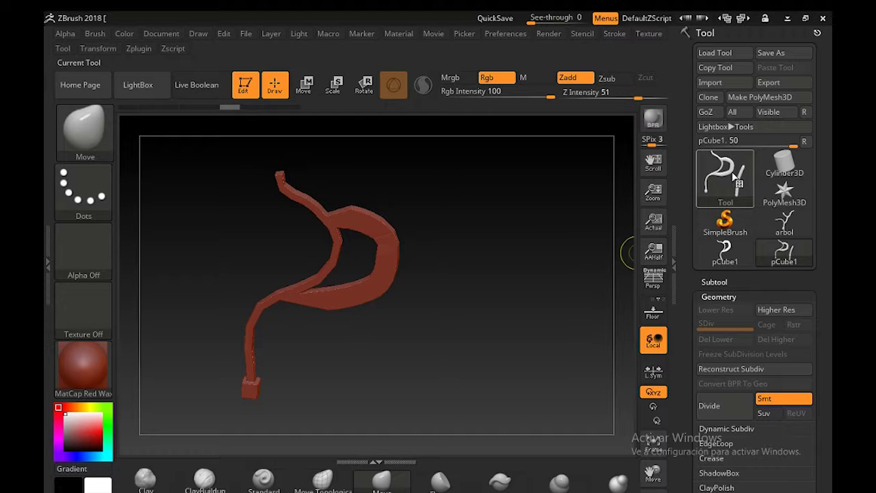
click(245, 84)
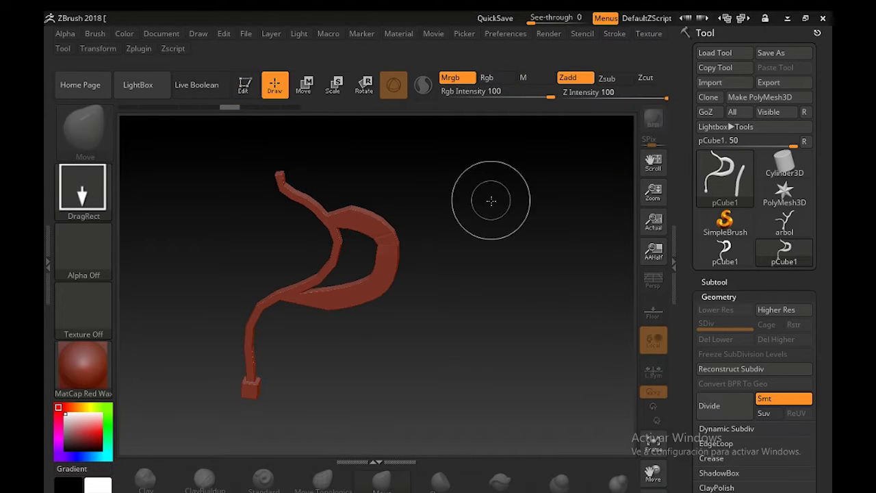
key(ctrl)
key(ctrl+n)
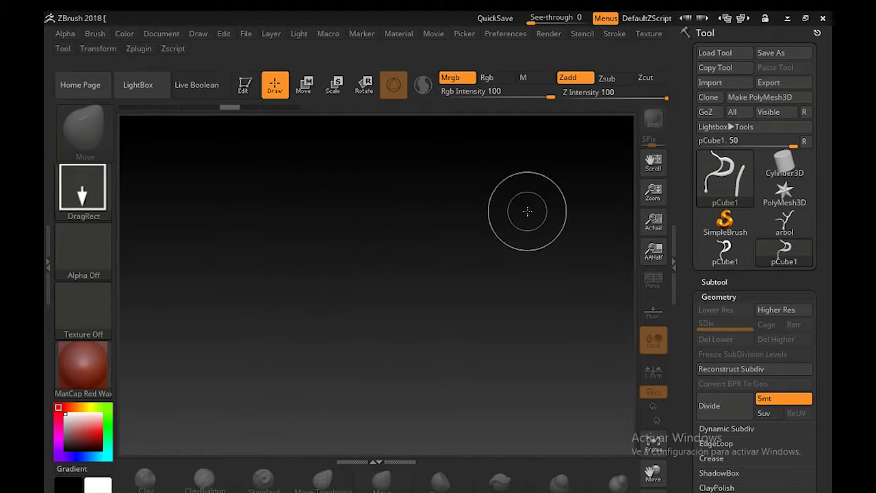
mouse_move(385, 289)
mouse_down()
mouse_move(391, 327)
mouse_move(379, 430)
mouse_up()
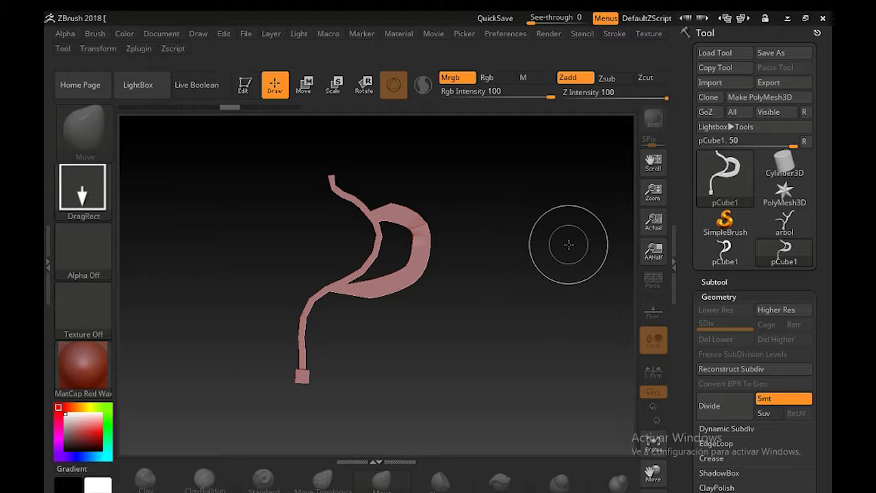
key(ctrl+n)
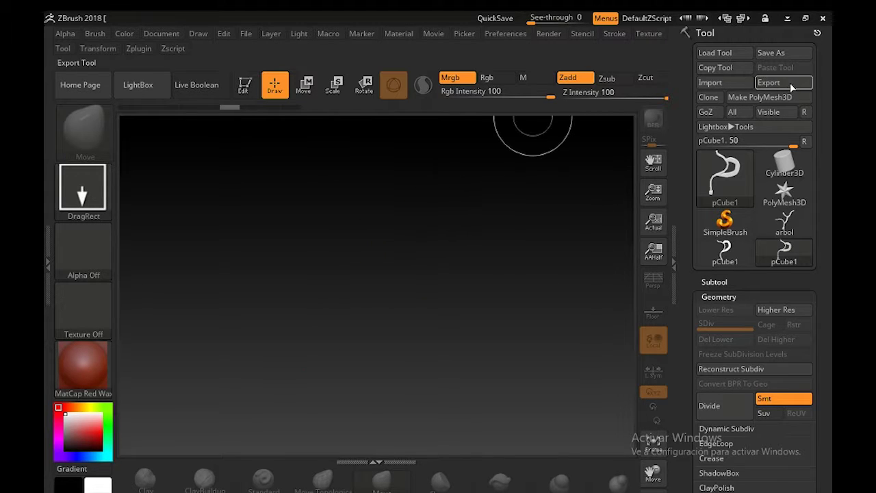
Import the pi FBX file from the scenes folder again through the FBX ExportImport plugin
click(138, 49)
click(204, 309)
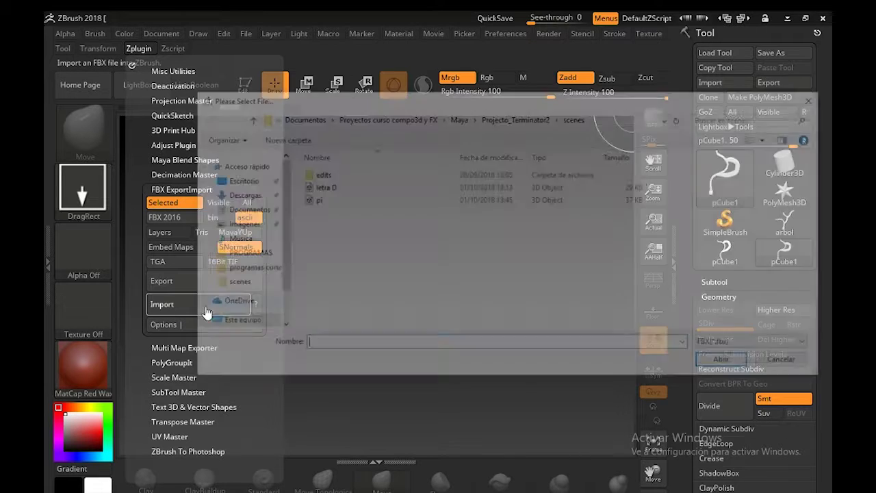
click(322, 201)
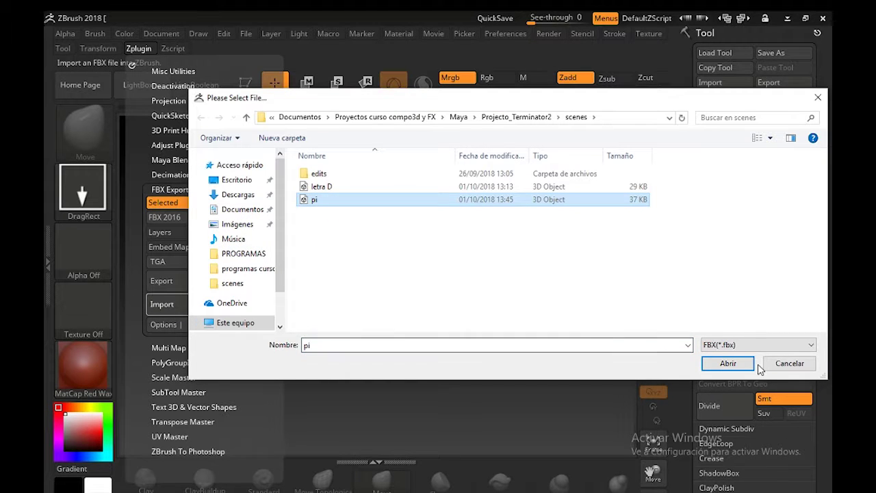
click(727, 362)
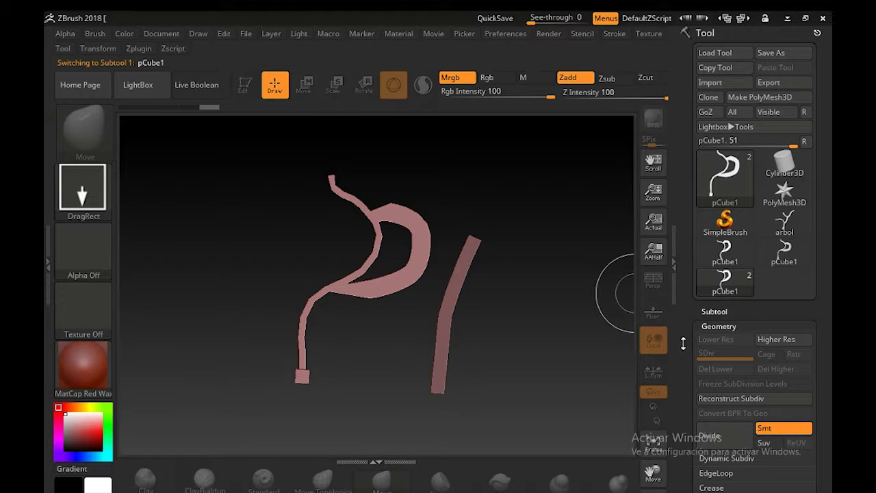
scroll(681, 342, down, 3)
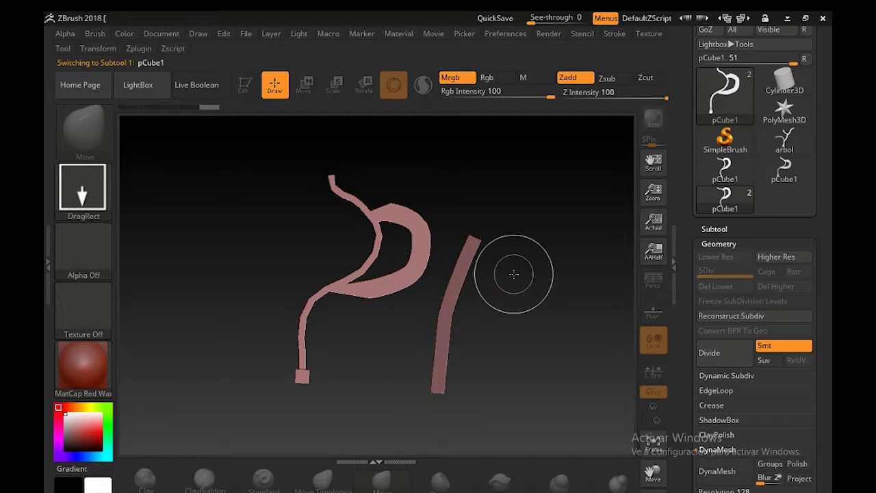
Switch to Maya, select both branch meshes together and combine them into one mesh
key(alt+Tab)
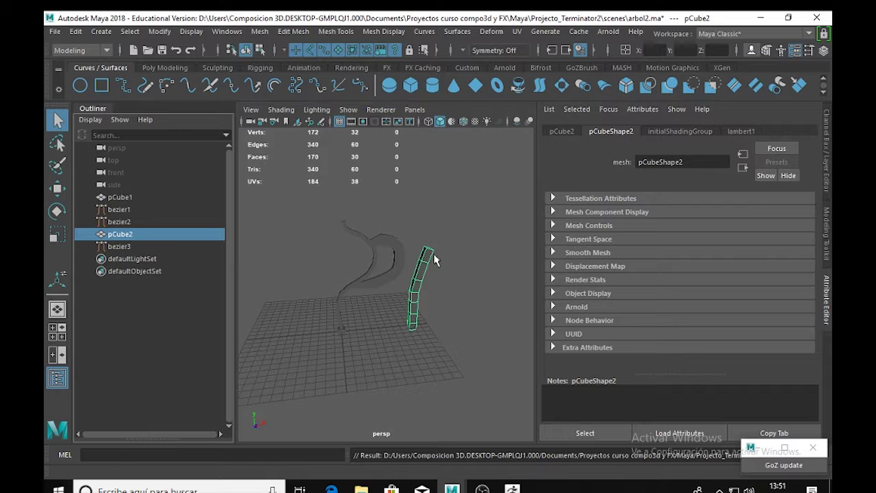
drag(390, 240, 413, 267)
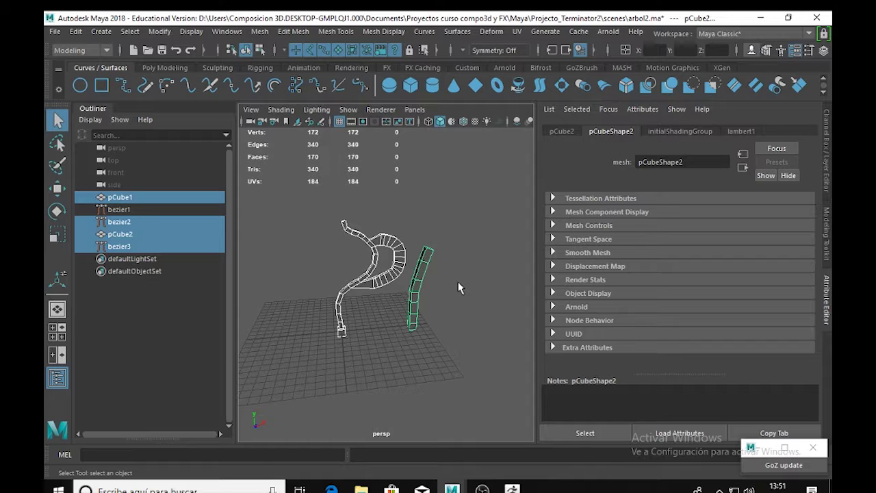
click(260, 31)
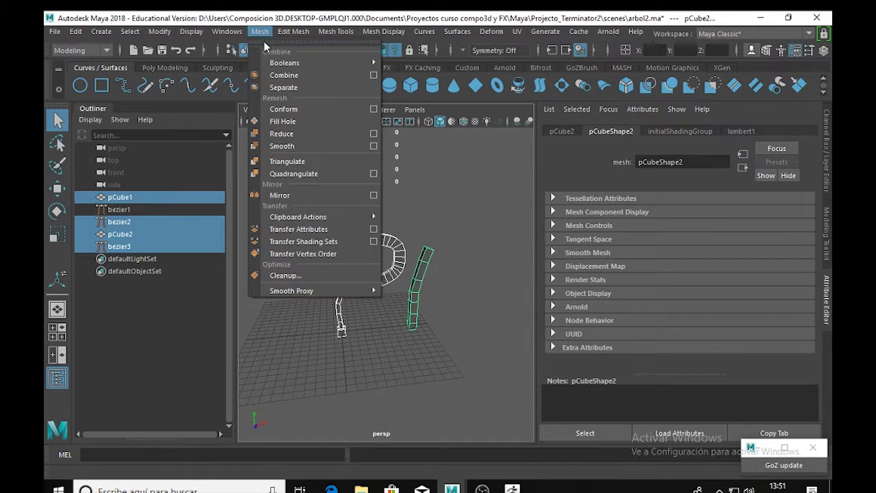
click(281, 75)
key(w)
click(463, 174)
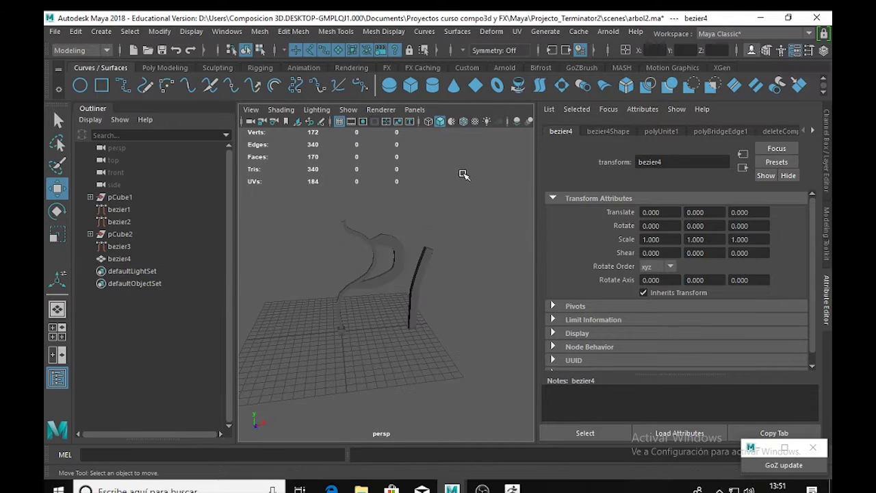
Select the combined branch mesh and delete its construction history
click(429, 261)
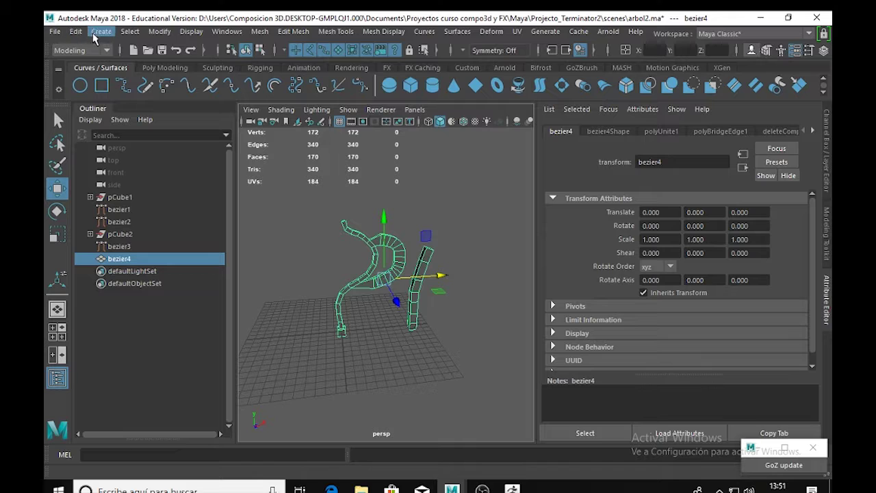
click(75, 32)
mouse_move(220, 178)
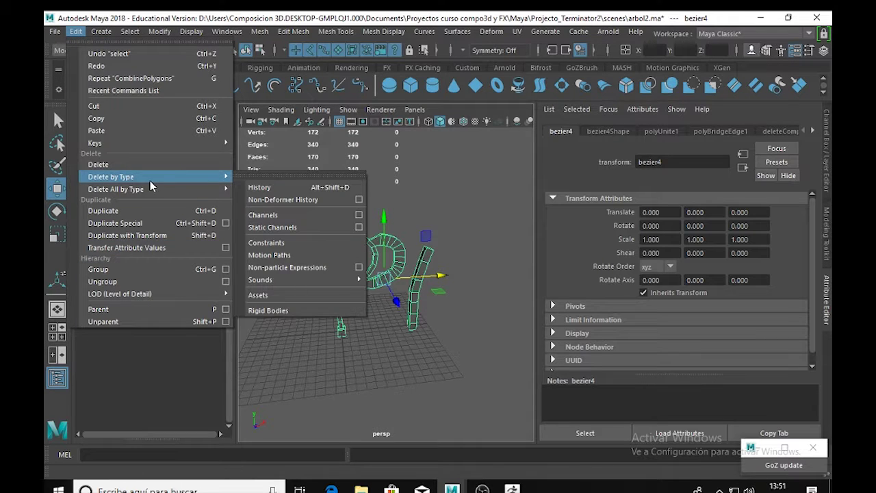
click(257, 186)
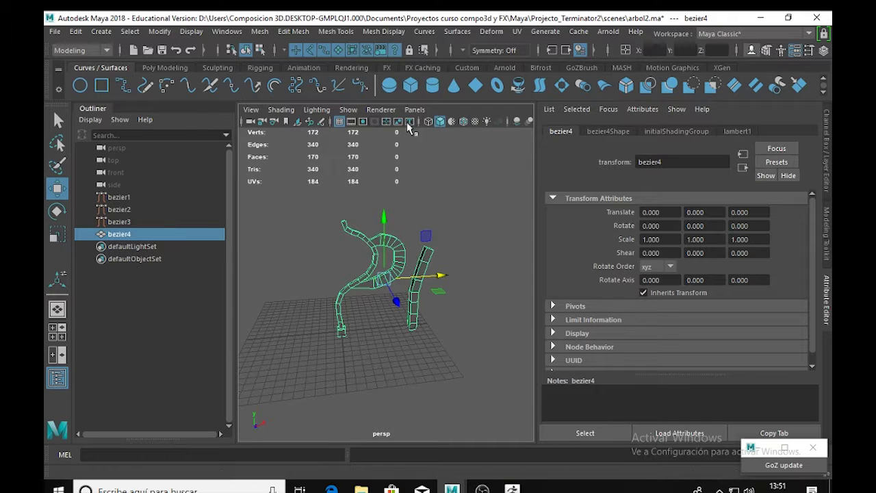
Export the whole scene as FBX to letra D.fbx in the scenes folder, replacing the existing file
click(54, 32)
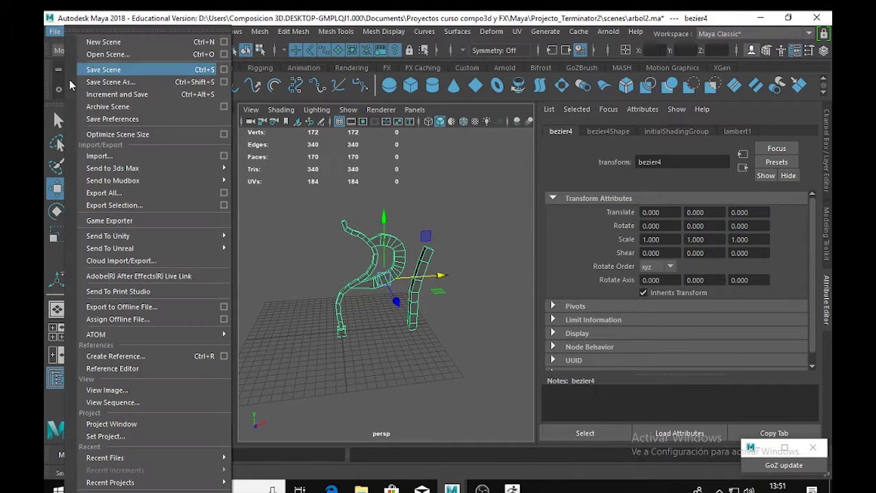
mouse_move(157, 239)
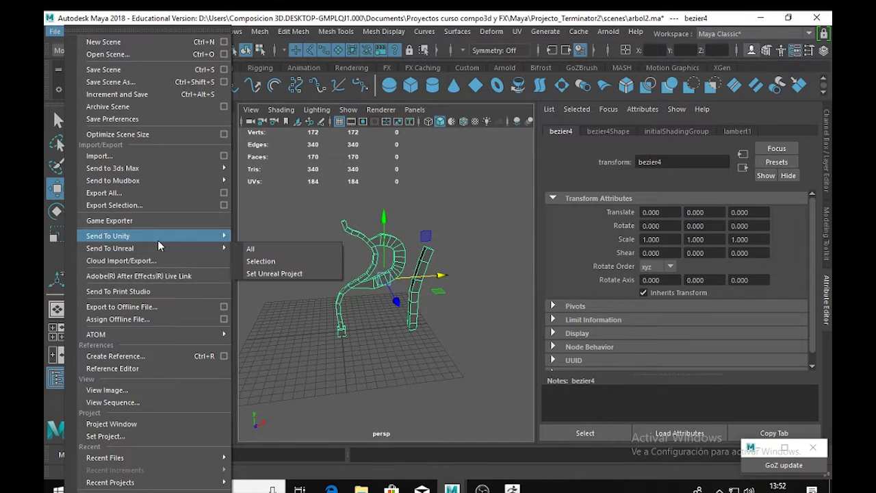
click(148, 194)
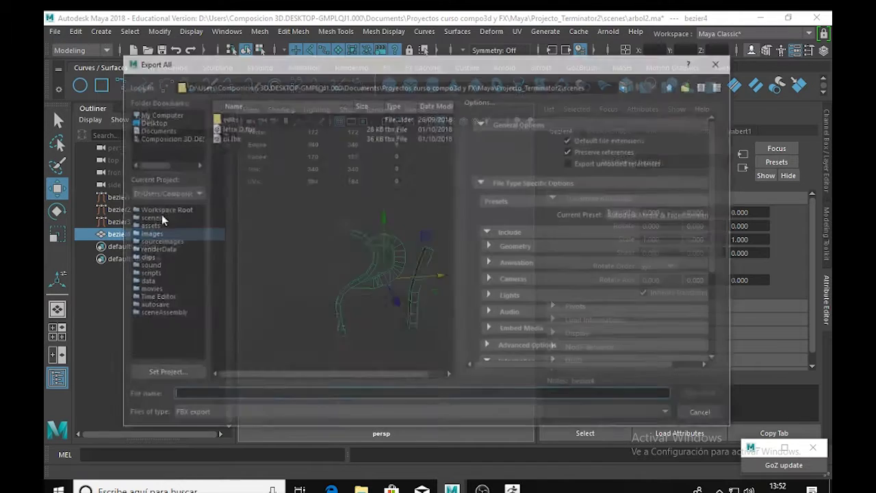
click(250, 128)
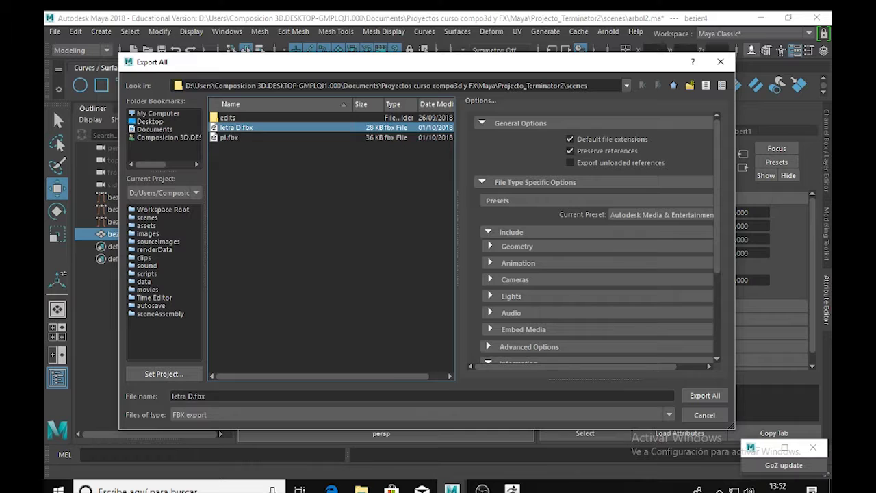
click(705, 398)
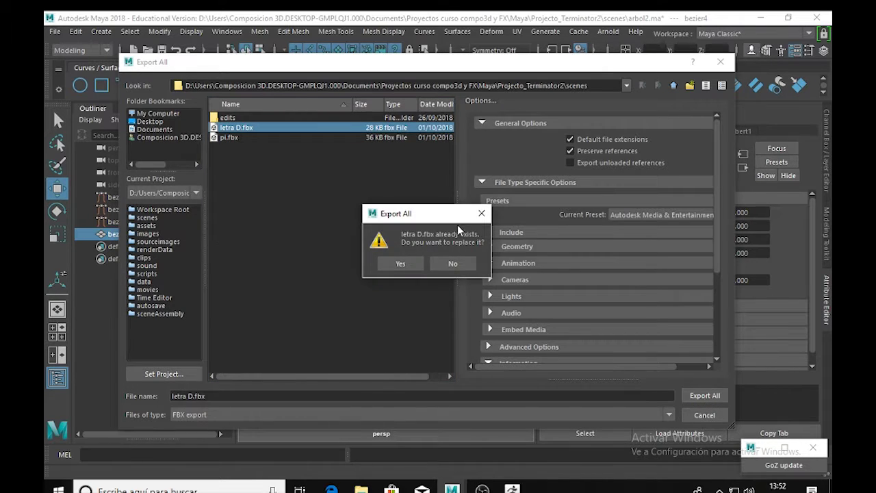
click(403, 265)
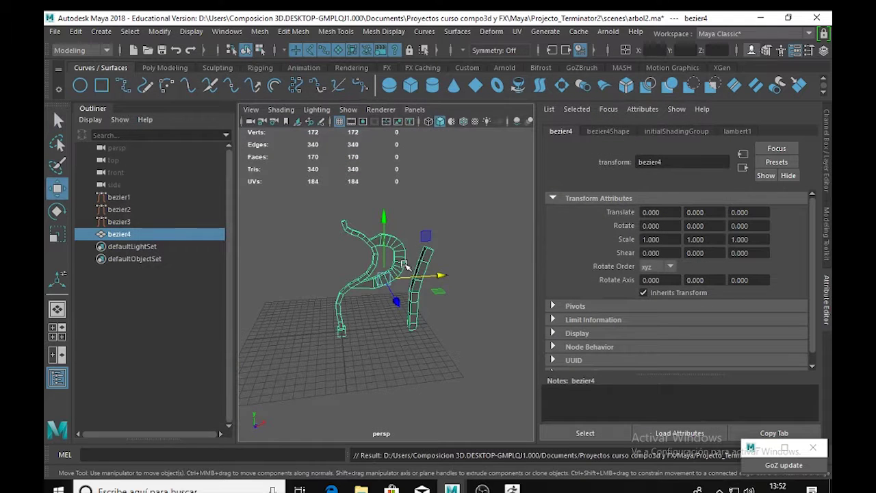
Switch to ZBrush and import the letra D FBX file through the FBX ExportImport plugin
click(511, 488)
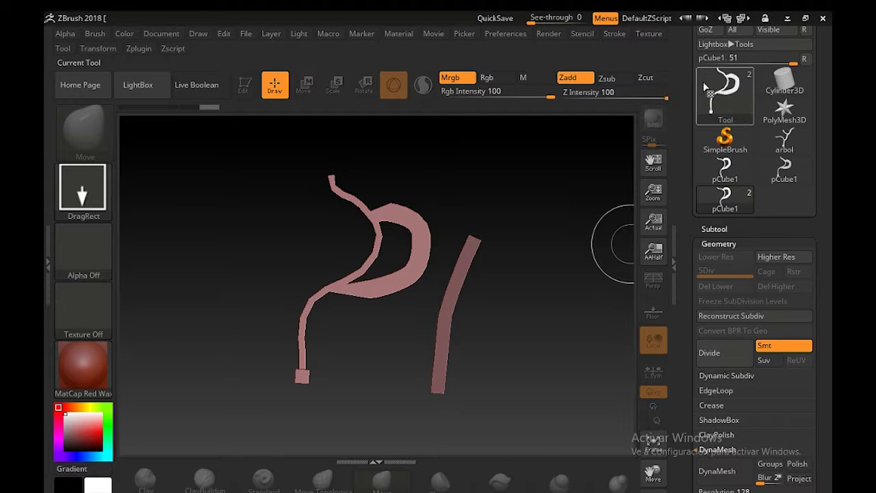
mouse_move(727, 119)
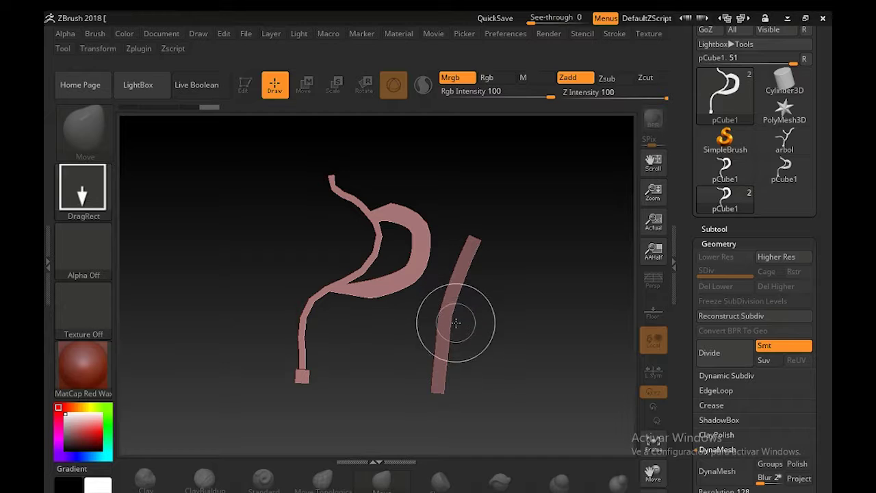
click(138, 49)
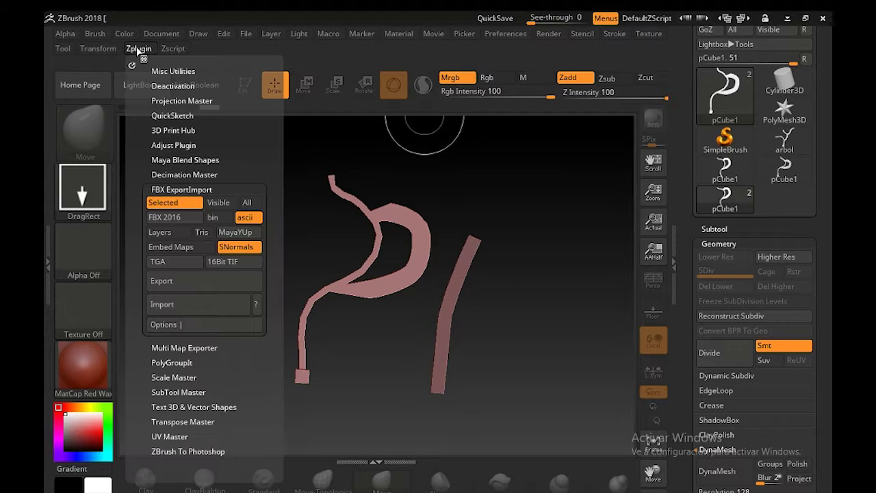
click(170, 304)
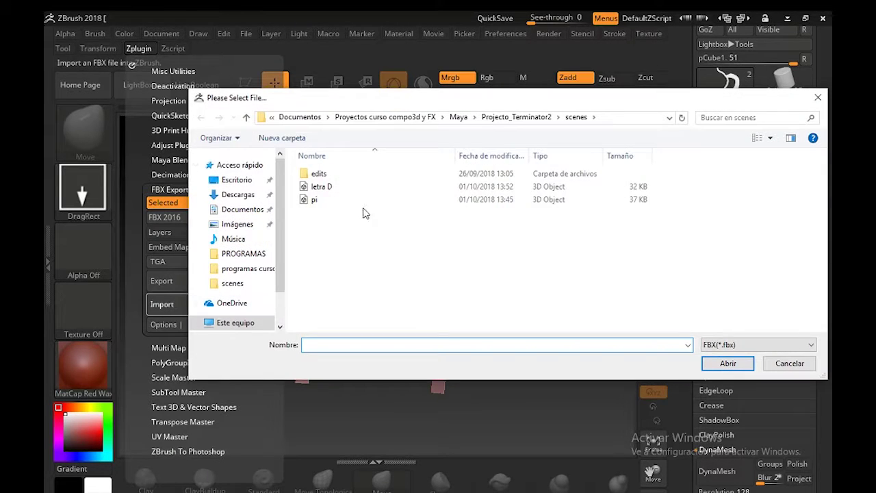
click(321, 186)
click(727, 363)
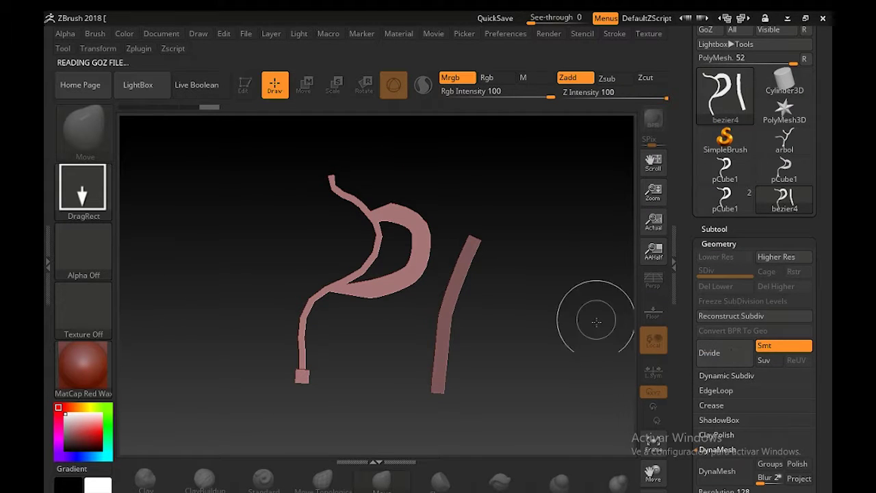
Split the imported branch mesh into separate subtools with Split To Parts and accept the non-undoable operation
click(718, 229)
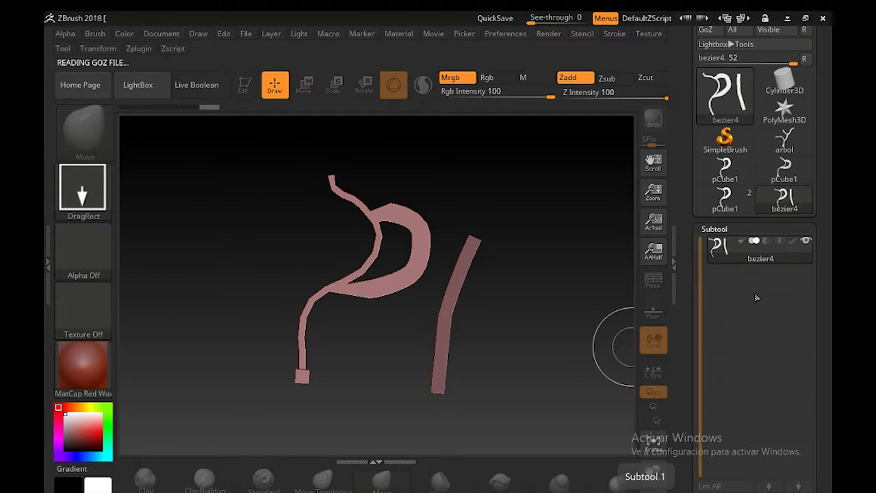
mouse_move(729, 263)
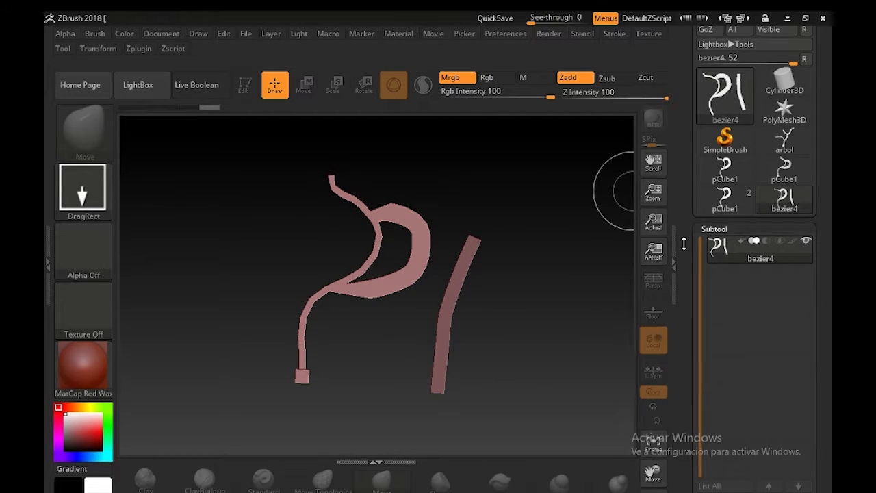
drag(684, 247, 674, 176)
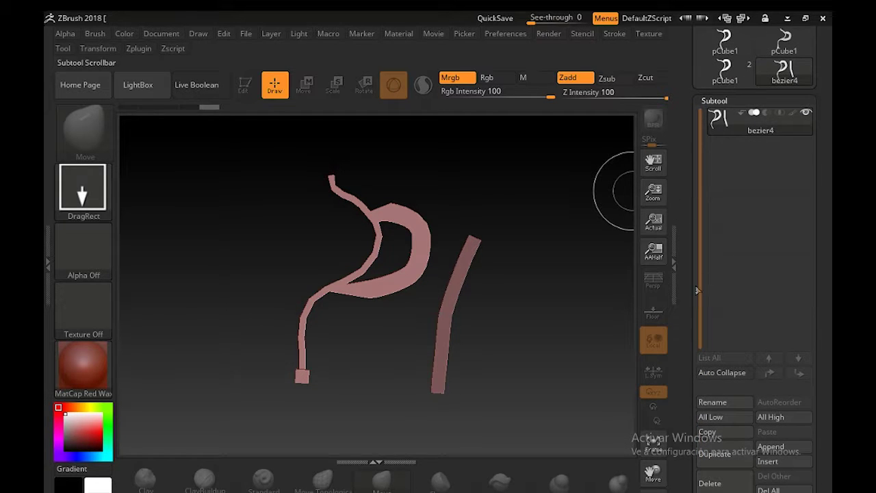
drag(688, 285, 673, 182)
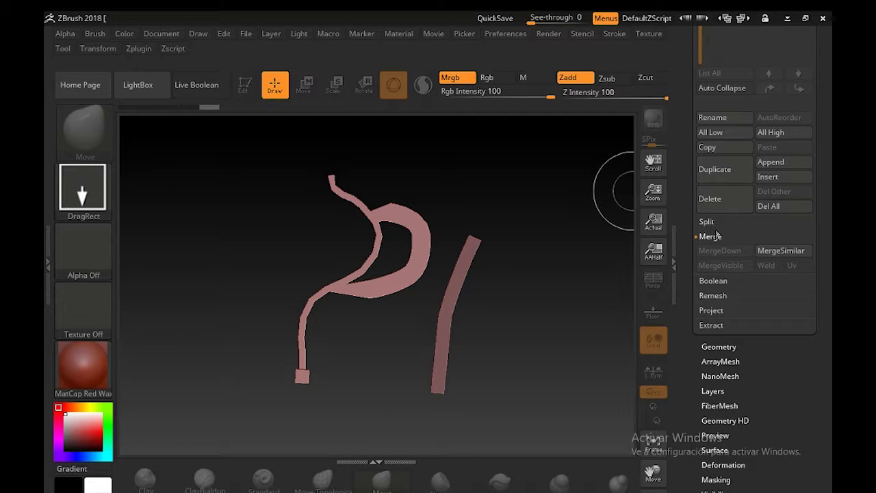
click(710, 223)
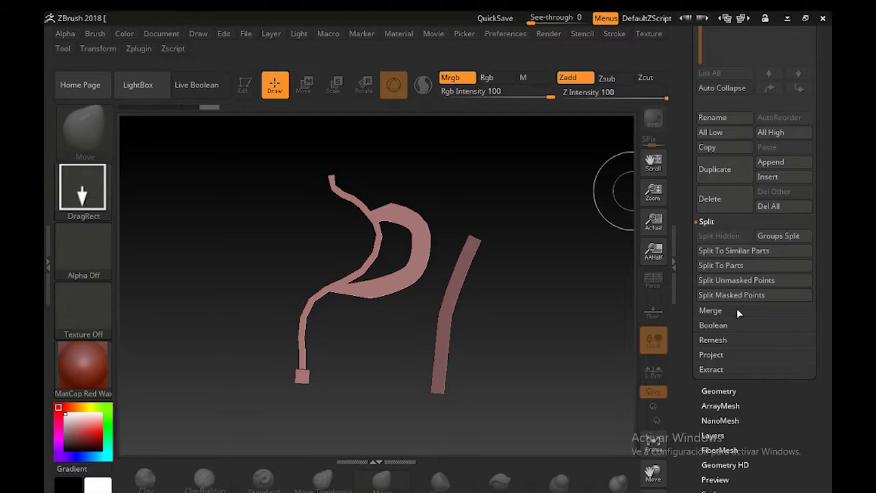
click(723, 266)
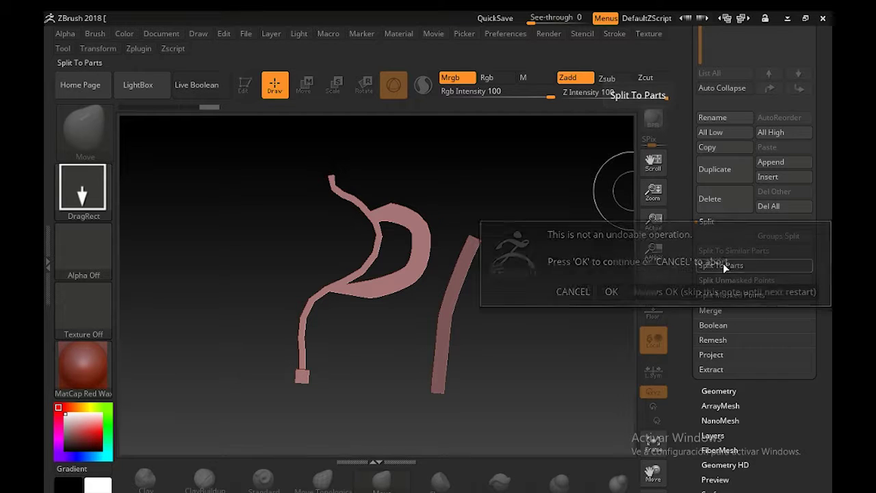
click(612, 291)
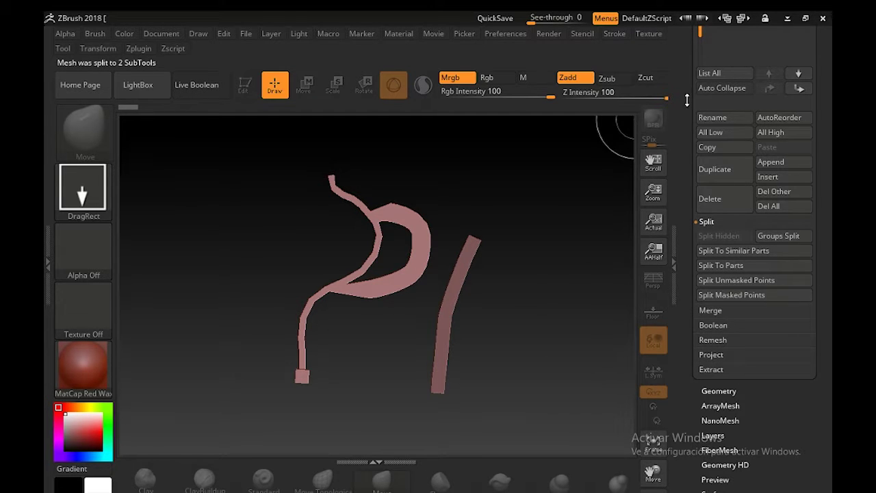
Collapse the Split options and examine the separated branch pieces in the Subtool list
scroll(725, 342, up, 10)
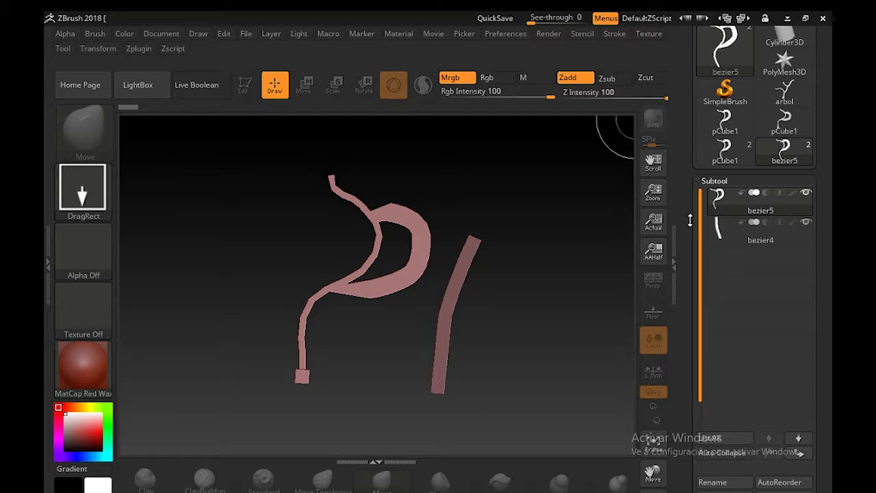
scroll(684, 219, down, 2)
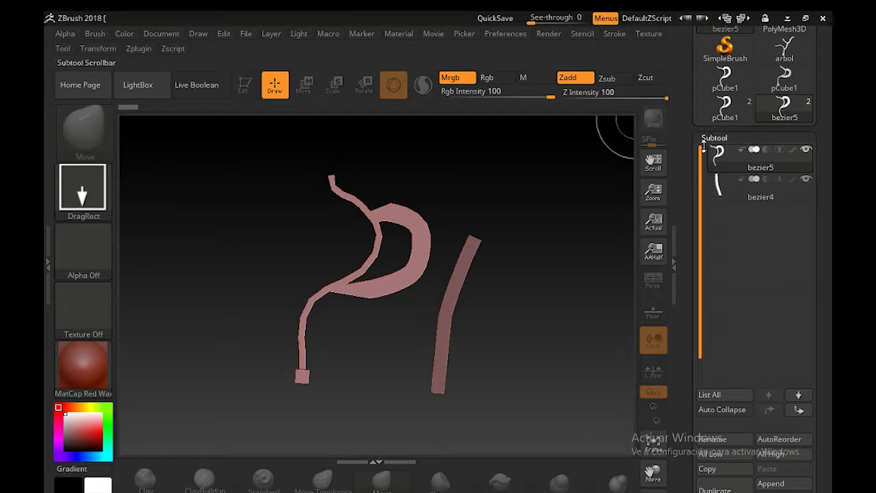
drag(682, 217, 674, 119)
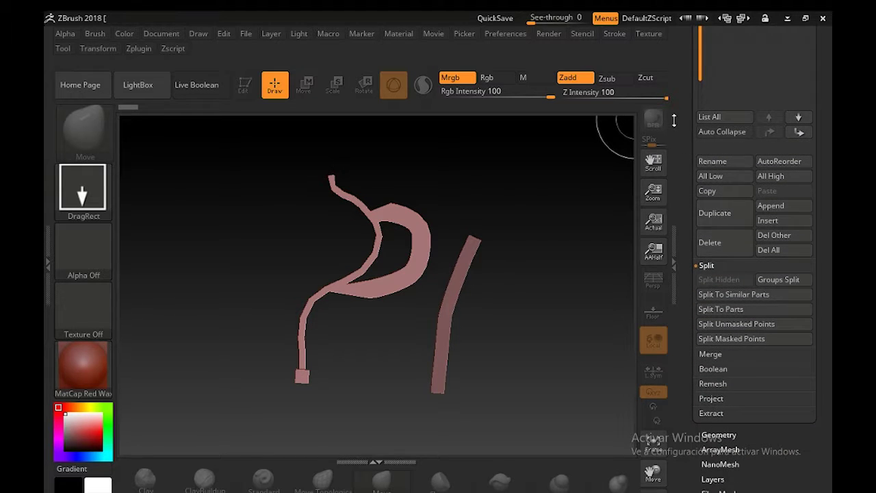
click(712, 272)
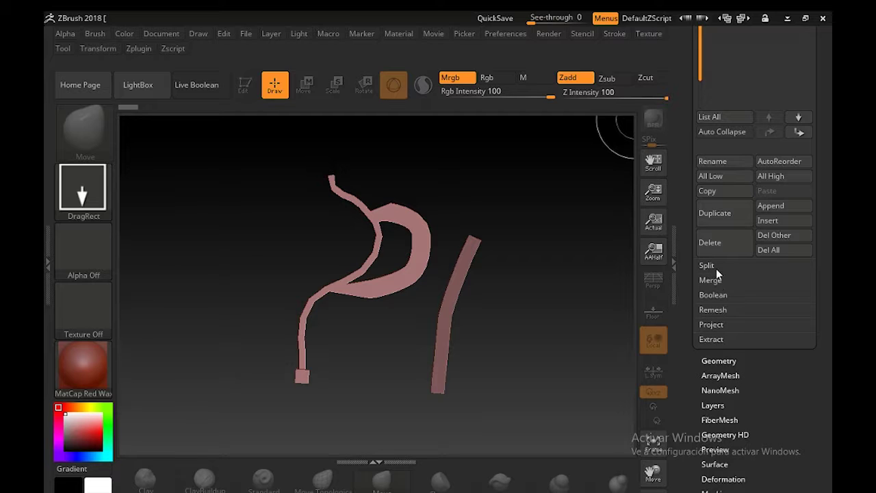
drag(687, 236, 678, 348)
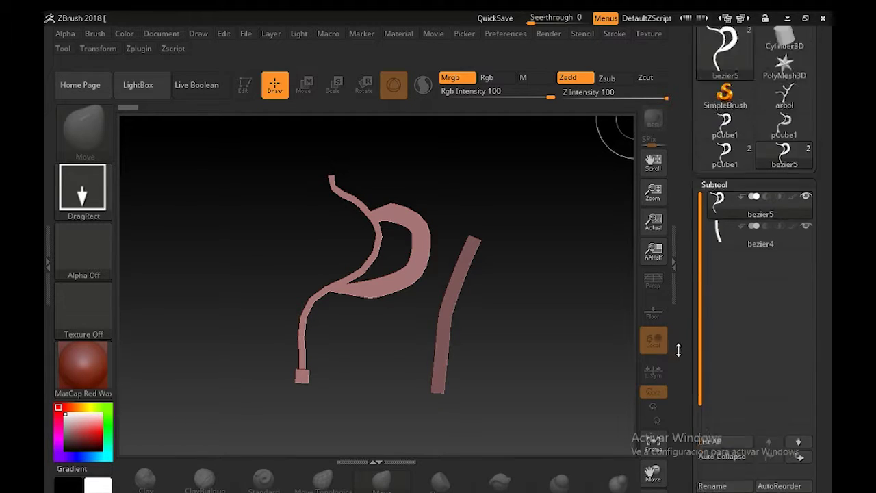
mouse_move(763, 293)
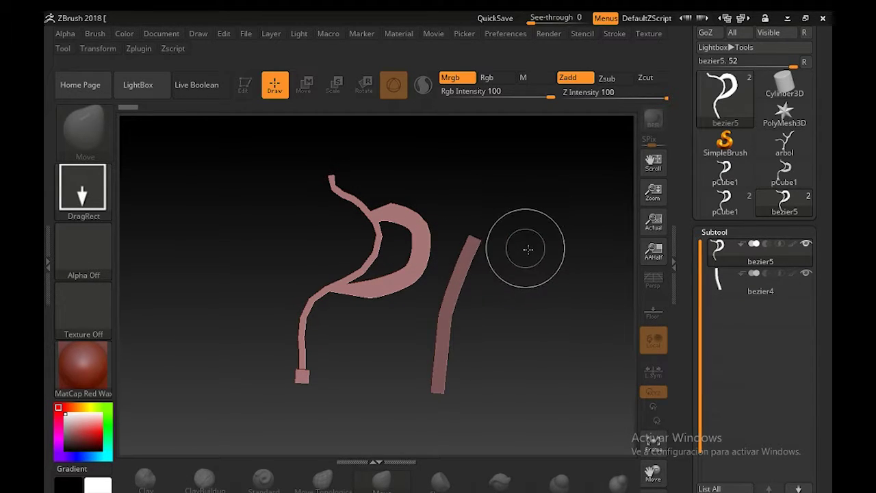
Draw a small extra copy of the branch tool beside the large one and orbit it in Edit mode
key(t)
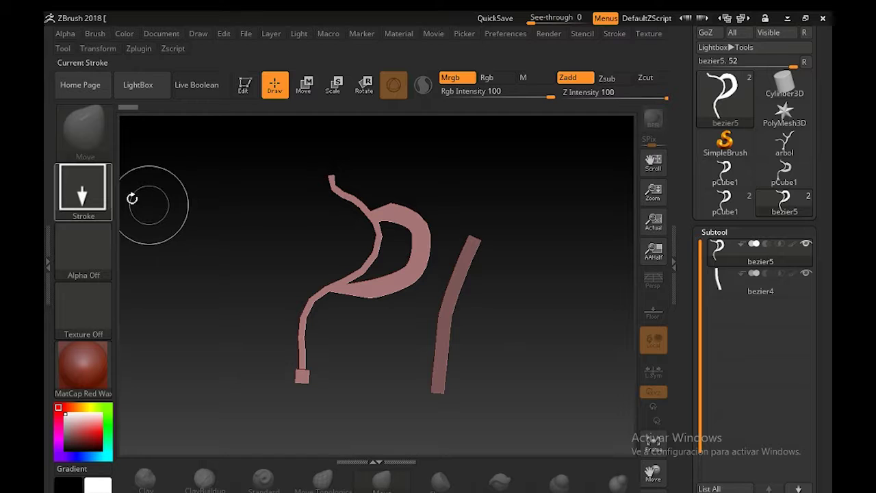
drag(678, 181, 678, 152)
click(245, 88)
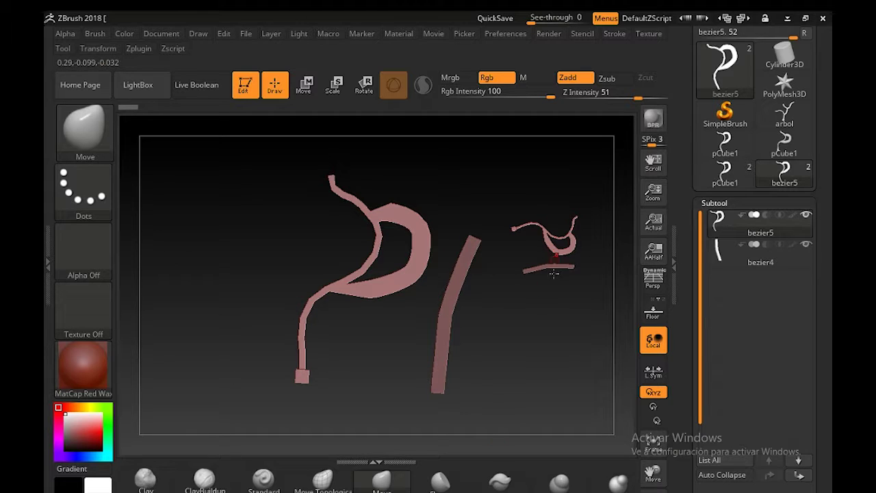
ctrl+shift+click(567, 240)
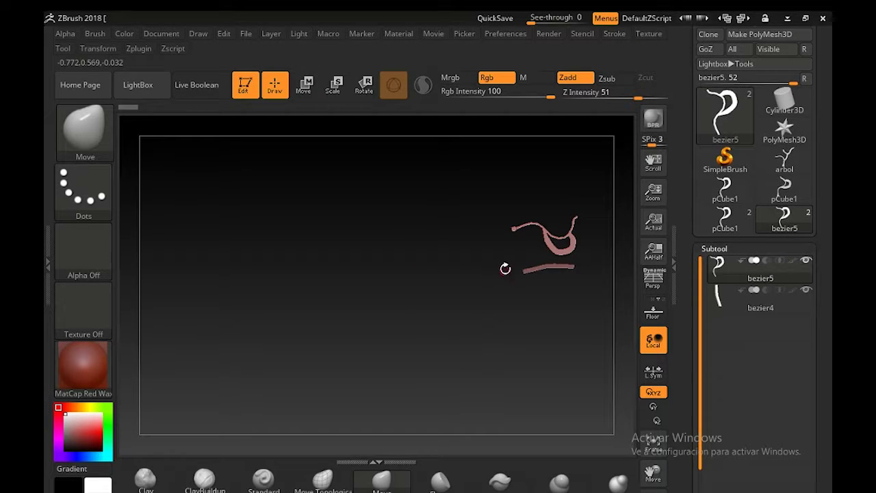
right_drag(558, 245, 558, 224)
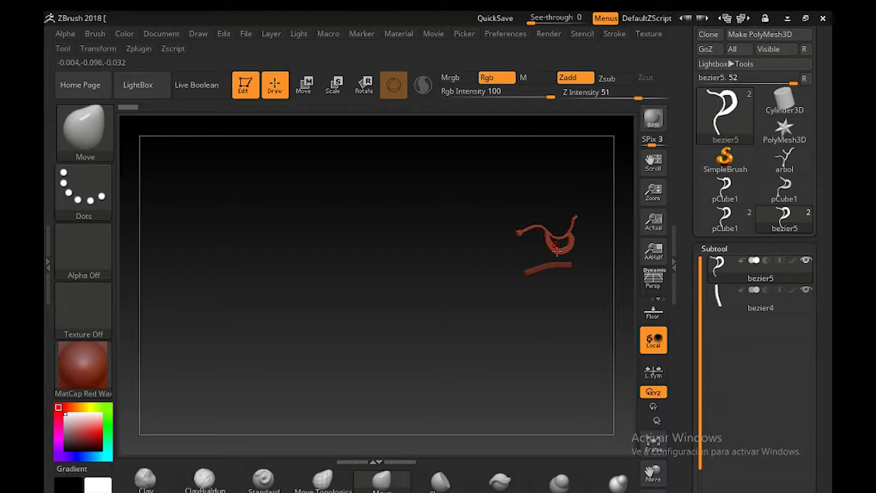
Leave Edit mode, clear the canvas and redraw the branch tool in its middle, ready for editing
click(244, 83)
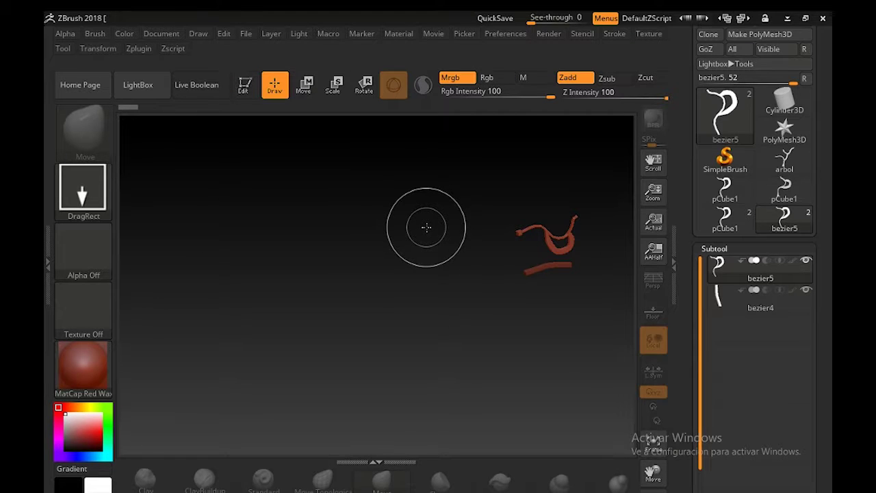
key(ctrl+n)
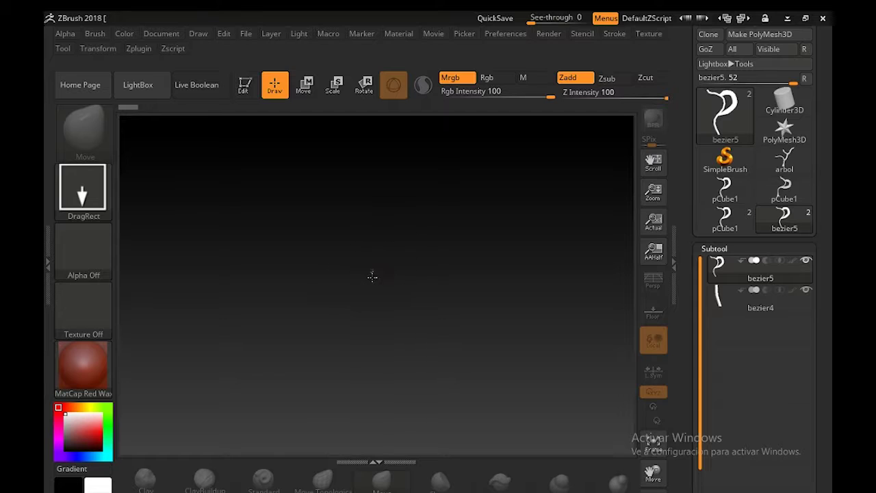
drag(372, 276, 388, 397)
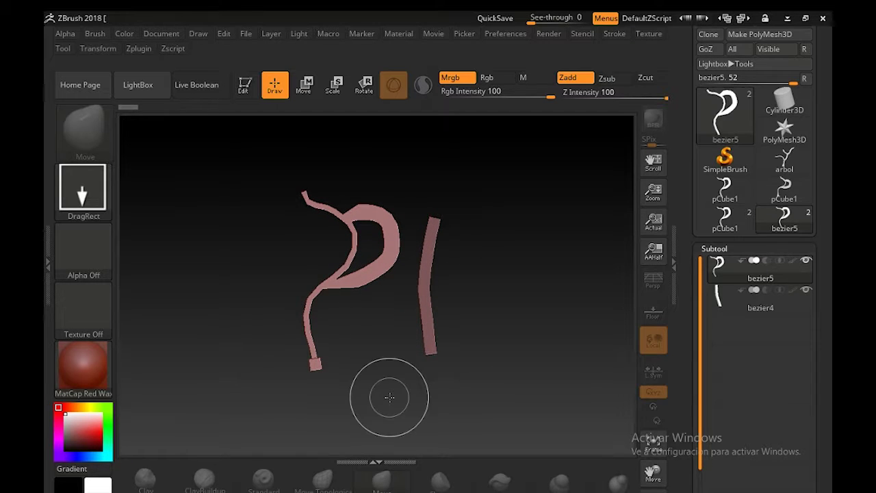
click(245, 83)
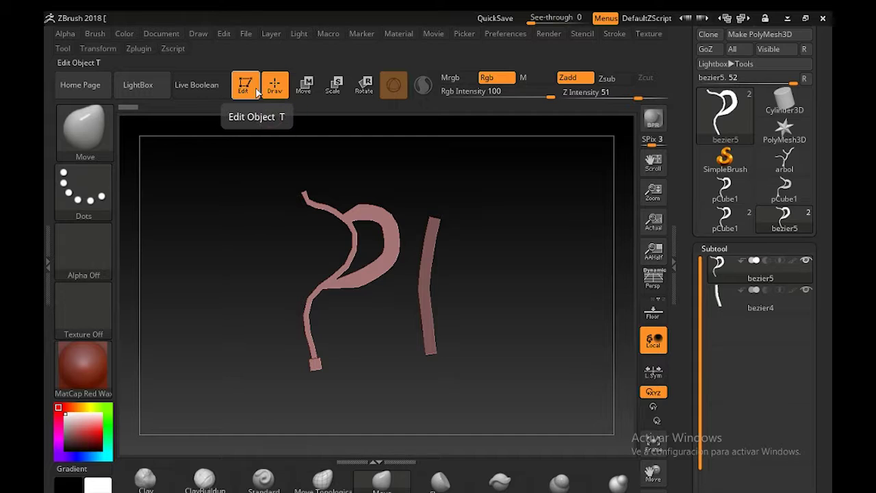
Clear the canvas again and draw the branch tool larger than before, with Edit mode on
click(245, 85)
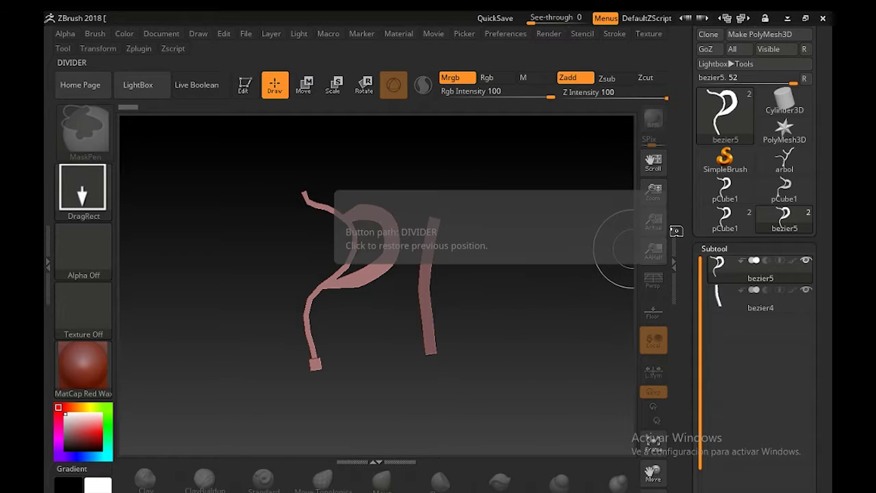
key(ctrl+n)
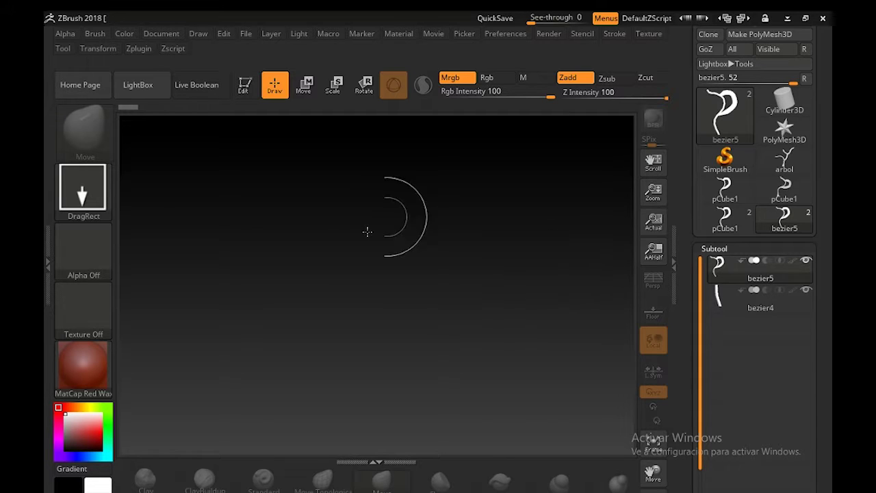
drag(384, 279, 399, 440)
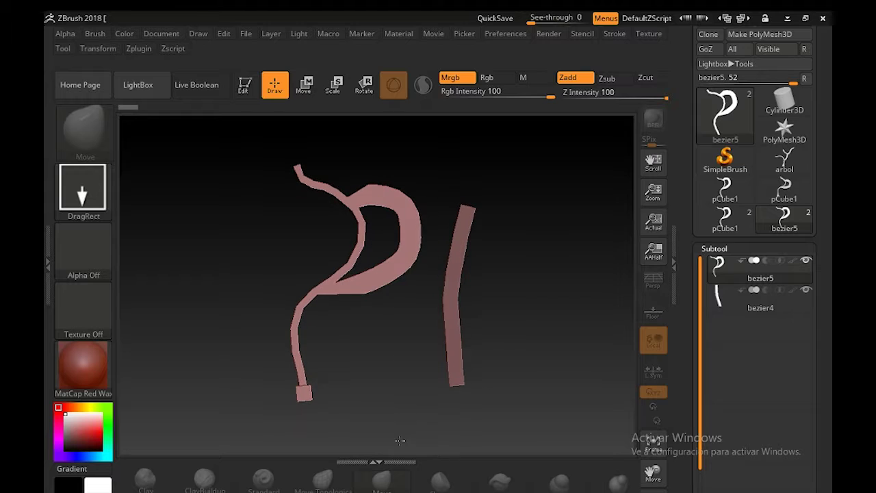
click(244, 87)
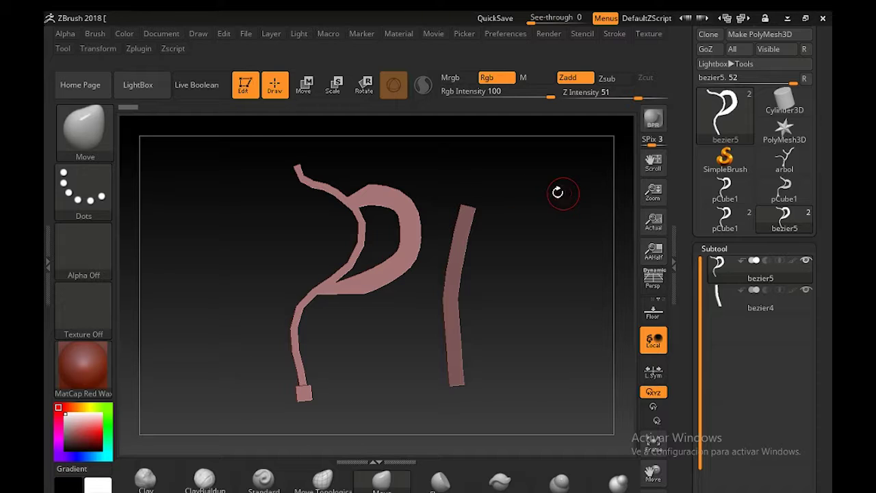
Repeat the clear and redraw of the branch tool, and orbit the new copy in Edit mode
click(242, 85)
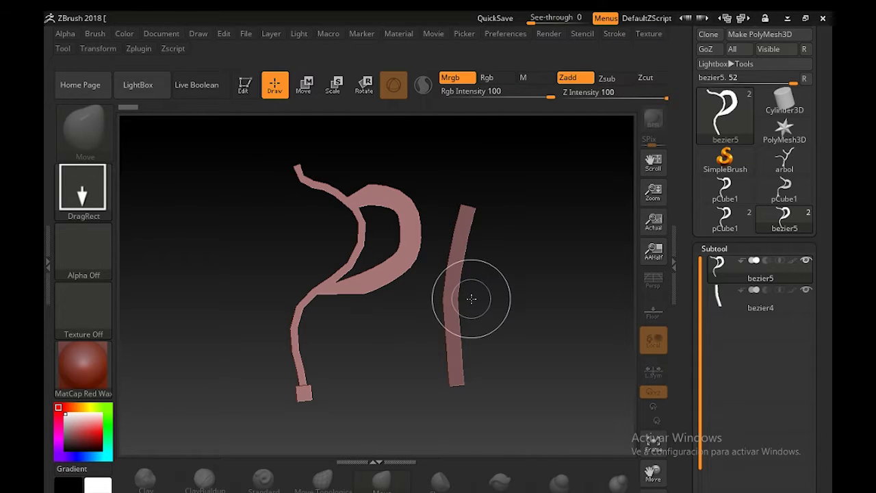
key(ctrl+n)
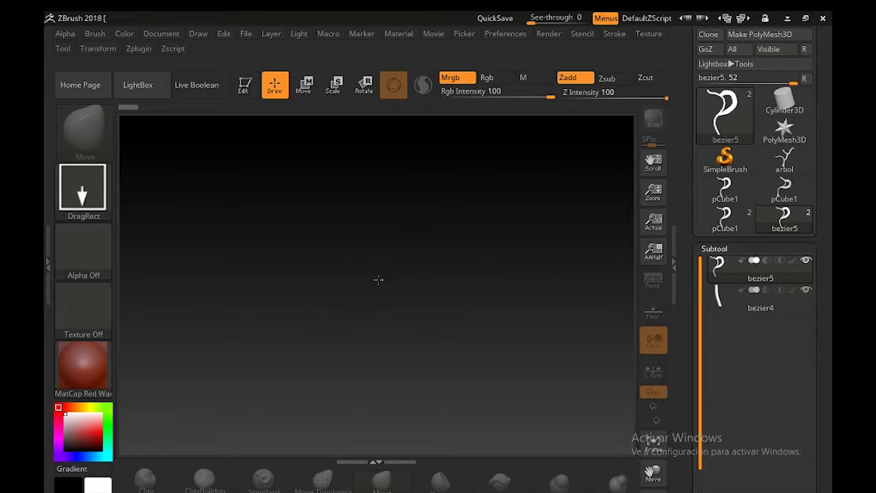
drag(379, 279, 402, 433)
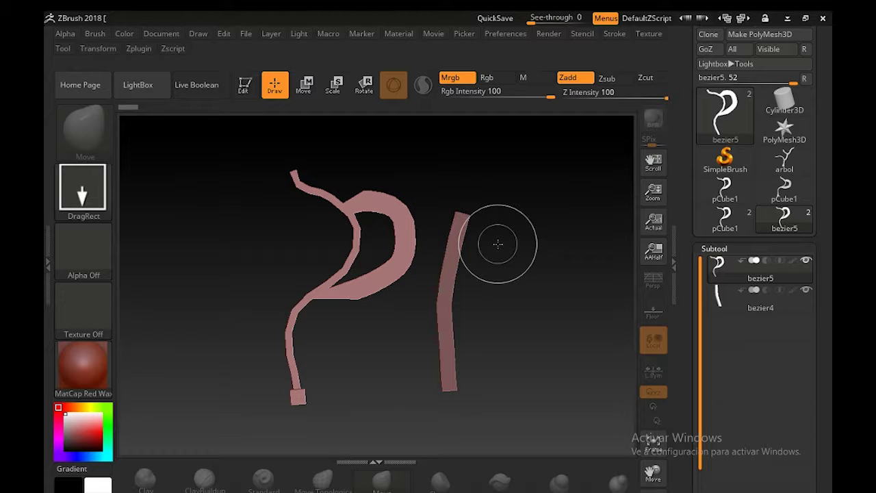
click(246, 89)
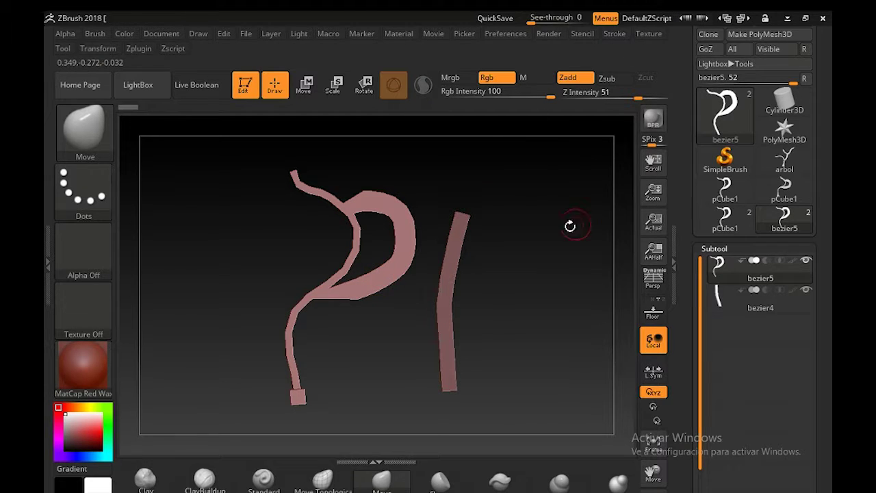
mouse_move(570, 226)
mouse_down()
mouse_move(504, 260)
mouse_move(550, 260)
mouse_up()
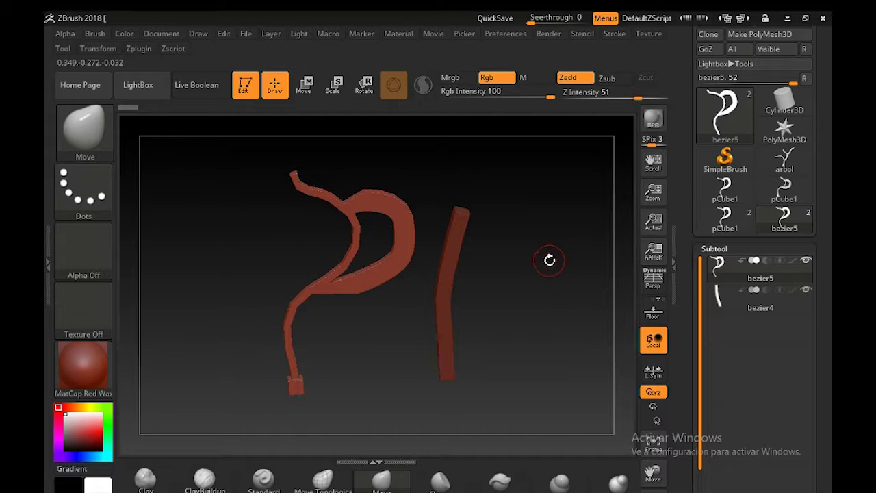
Clear the canvas, draw three copies of the branch tool outside Edit mode, and turn on Edit mode for the last copy
key(t)
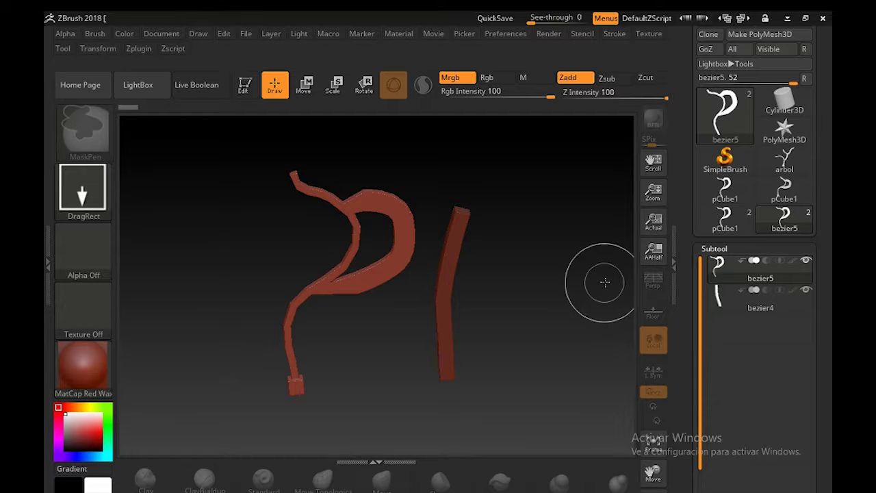
key(ctrl+n)
drag(382, 276, 407, 438)
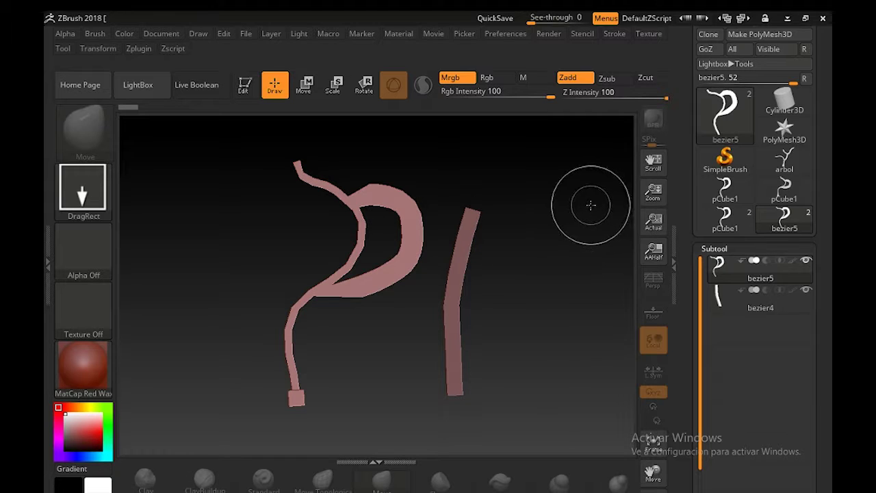
drag(587, 199, 505, 283)
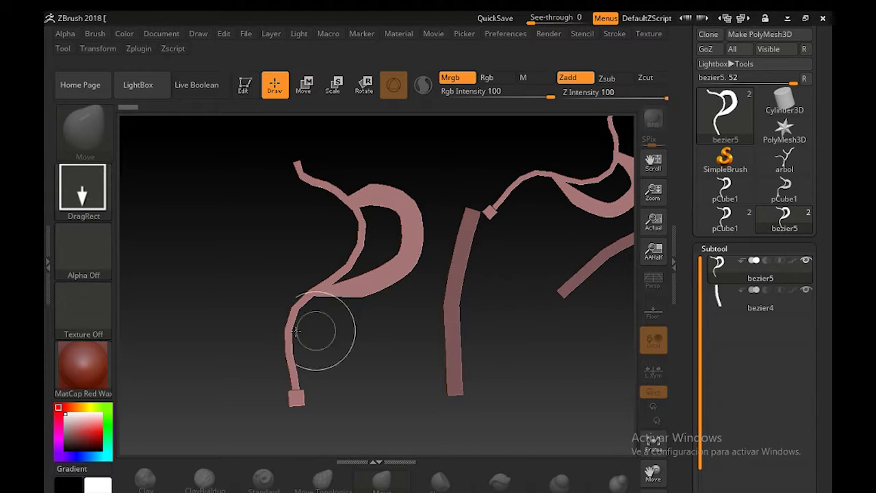
drag(219, 219, 196, 303)
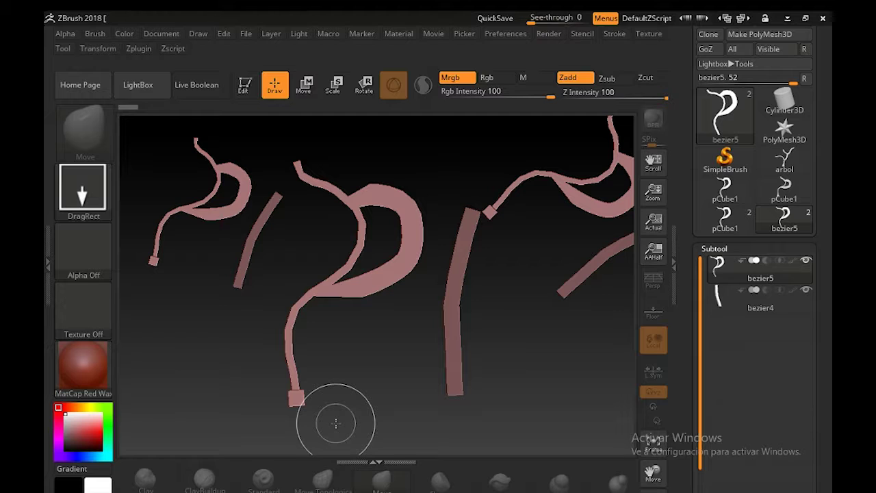
click(244, 85)
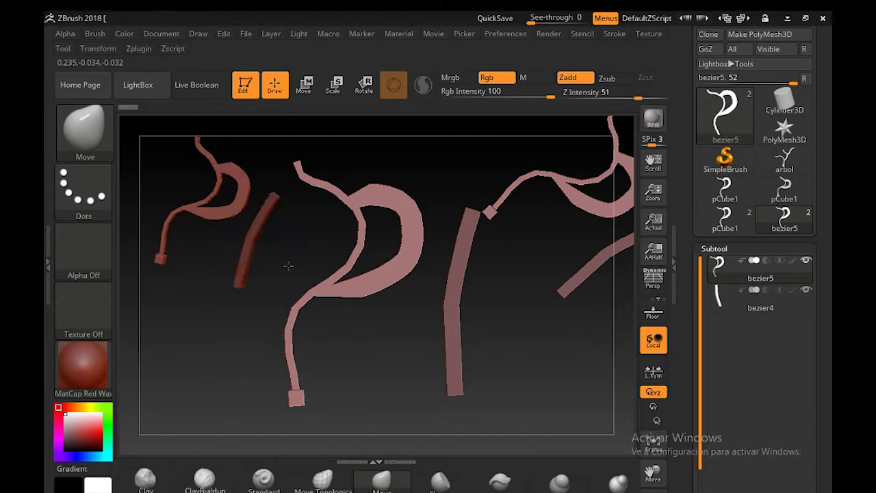
Leave Edit mode, clear all copies from the canvas, redraw the branch tool once in the middle, and orbit it in Edit mode
mouse_move(288, 265)
mouse_down()
mouse_move(248, 293)
mouse_move(277, 265)
mouse_up()
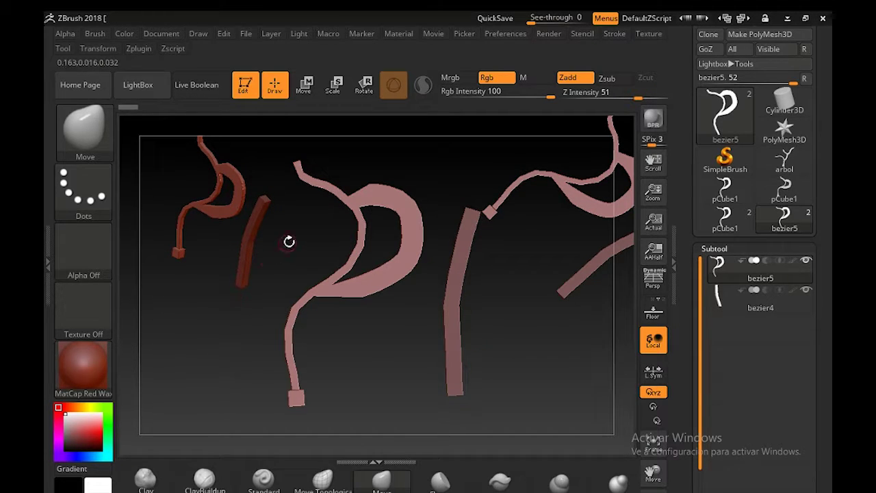
drag(290, 241, 301, 230)
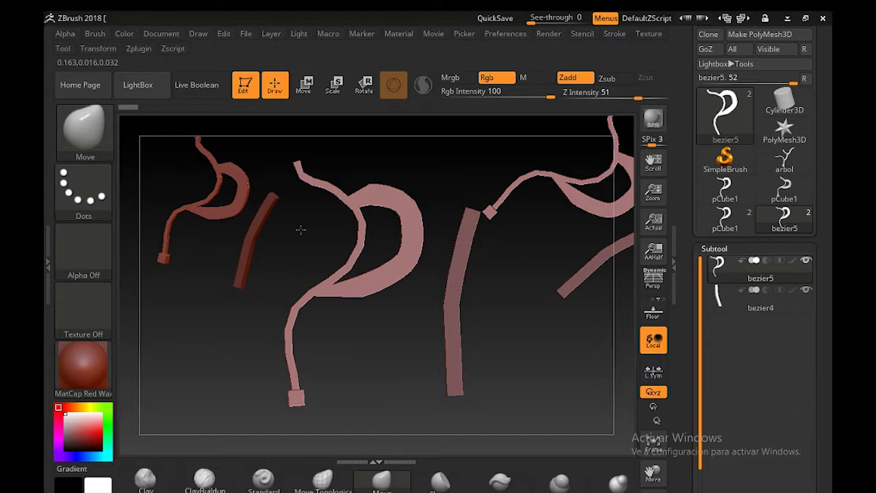
click(247, 85)
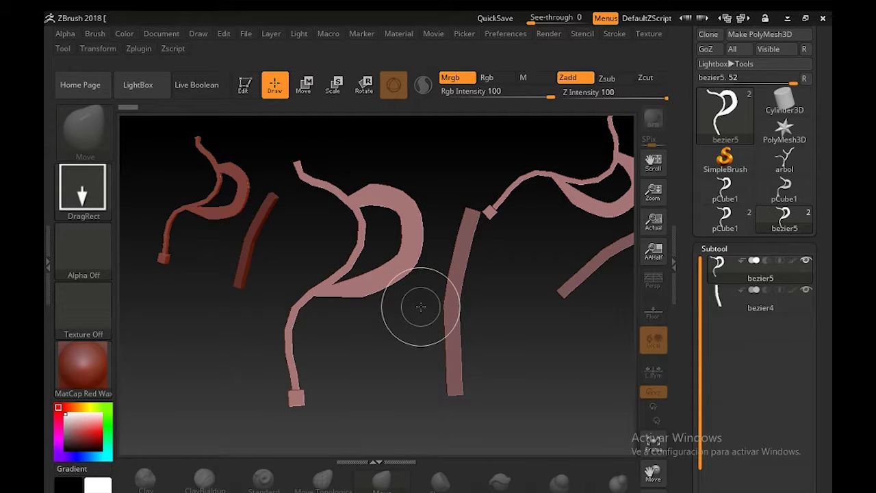
key(ctrl+n)
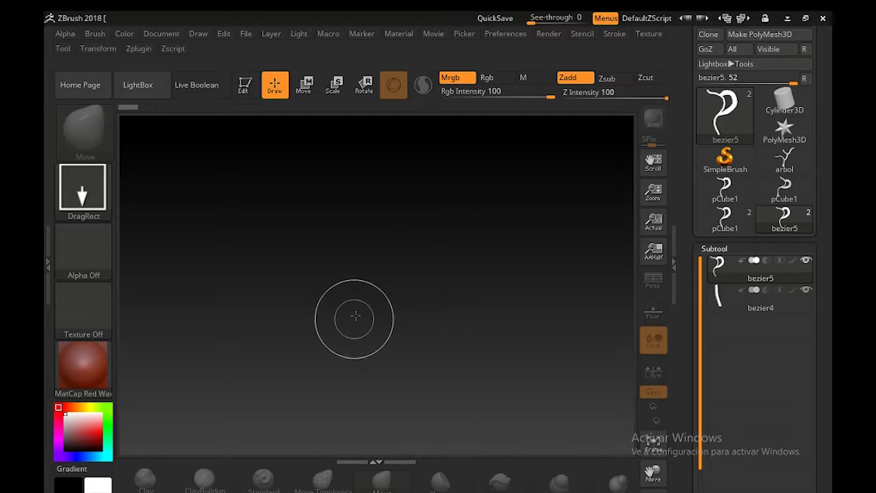
mouse_move(379, 274)
mouse_down()
mouse_move(383, 322)
mouse_move(366, 310)
mouse_up()
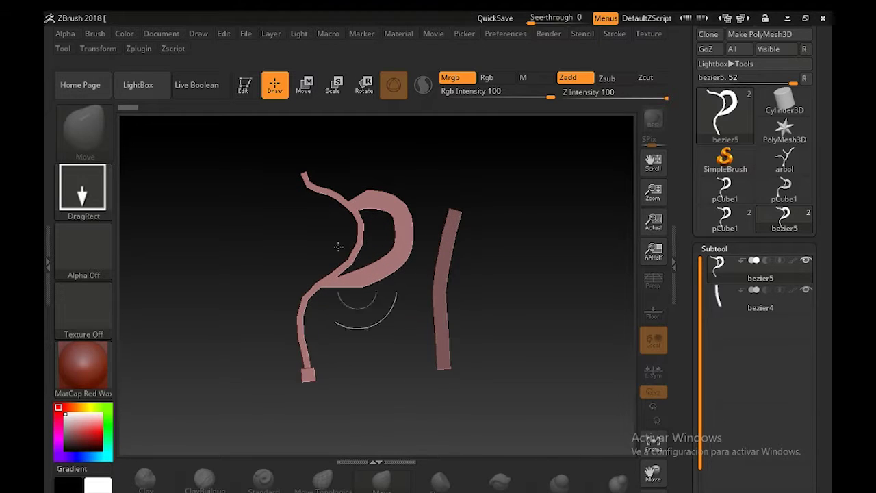
click(244, 84)
mouse_move(577, 260)
mouse_down()
mouse_move(493, 267)
mouse_move(538, 235)
mouse_move(537, 288)
mouse_up()
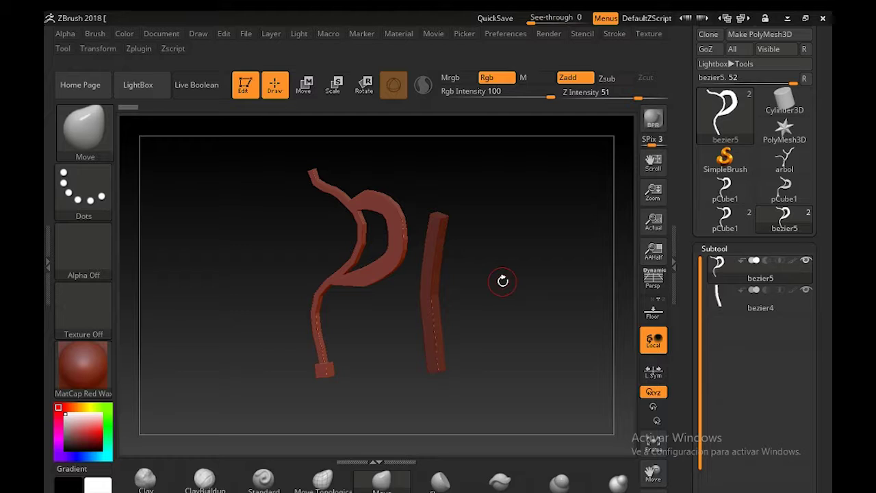
drag(507, 282, 567, 204)
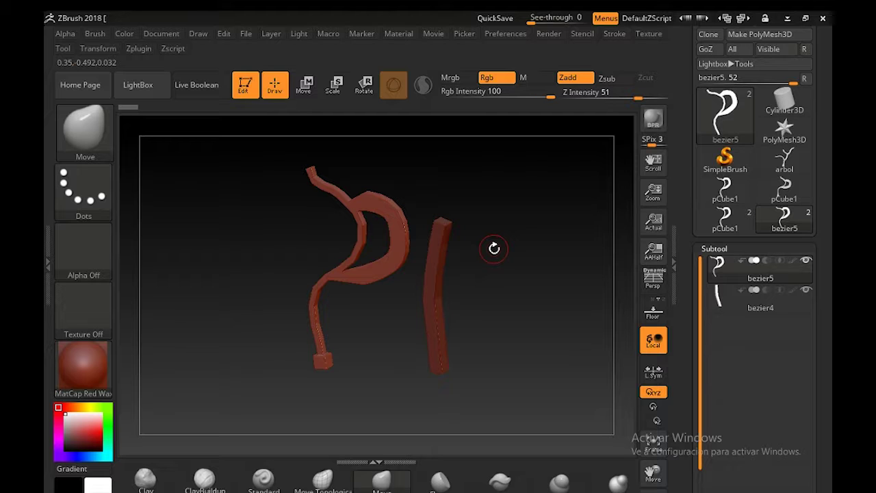
Switch to Maya and display the scale and rotate manipulators on the combined bezier4 mesh
key(alt+Tab)
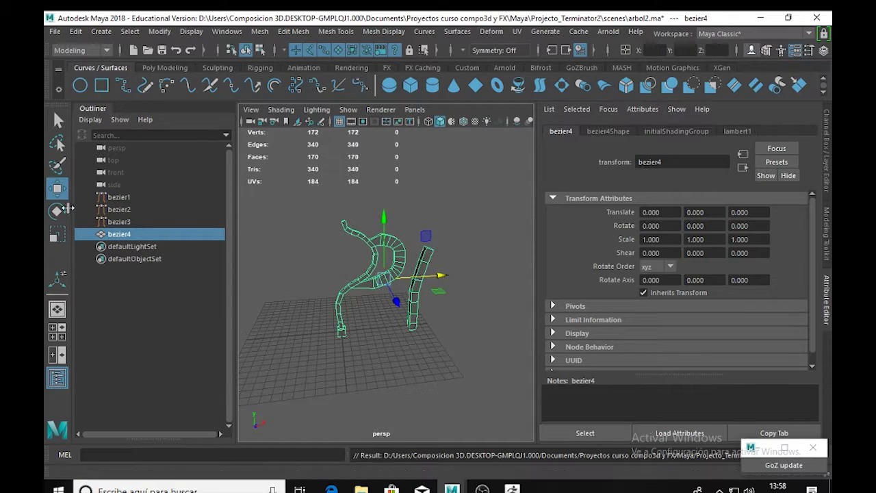
click(57, 212)
click(57, 235)
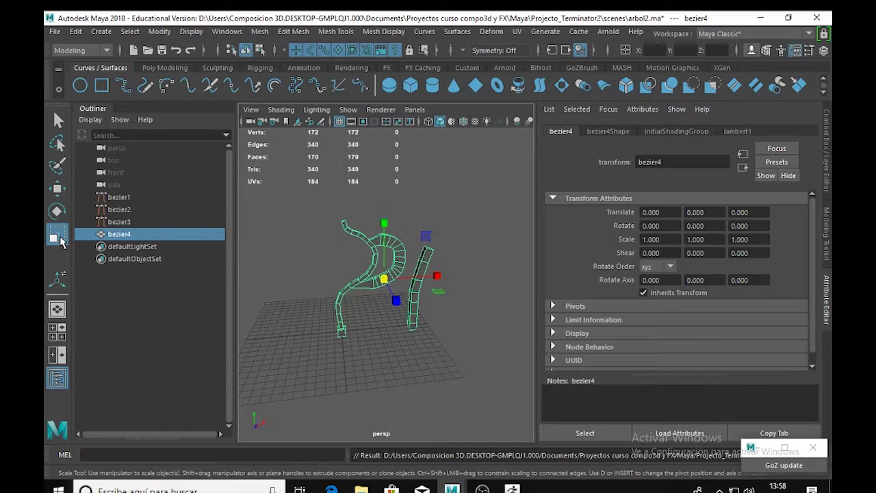
click(58, 212)
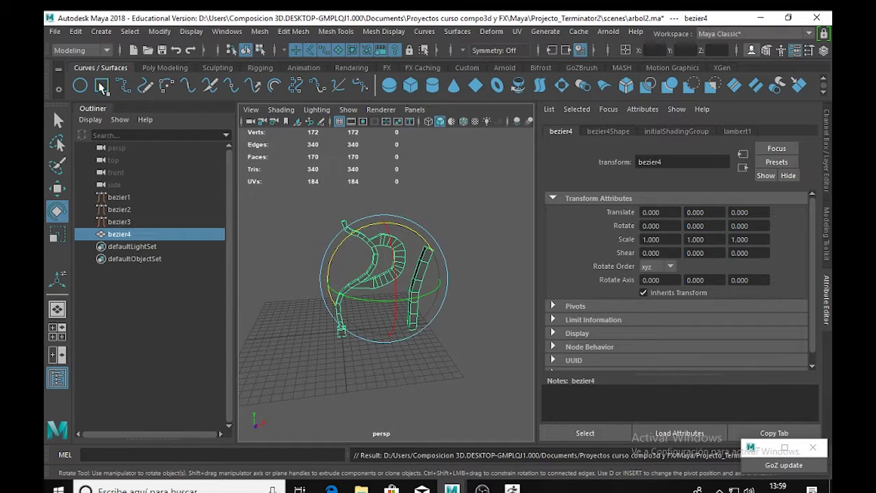
Export the whole Maya scene as FBX, overwriting pi.fbx in the project's scenes folder
click(54, 32)
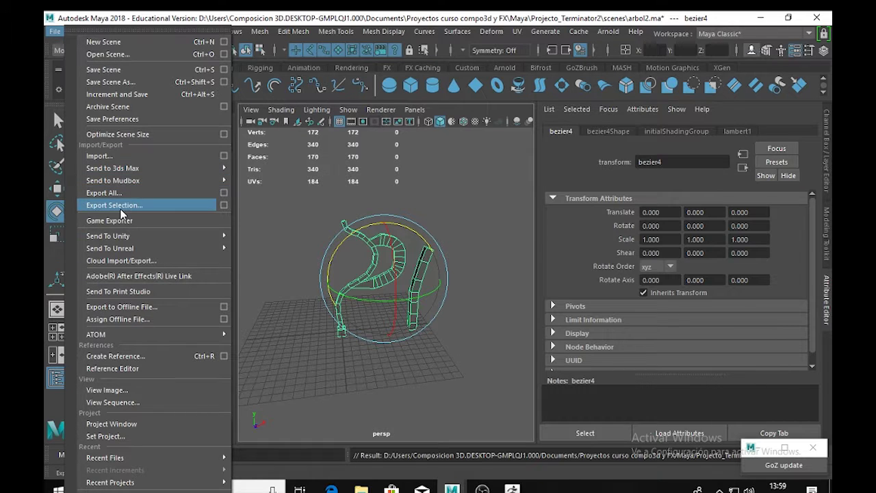
click(109, 193)
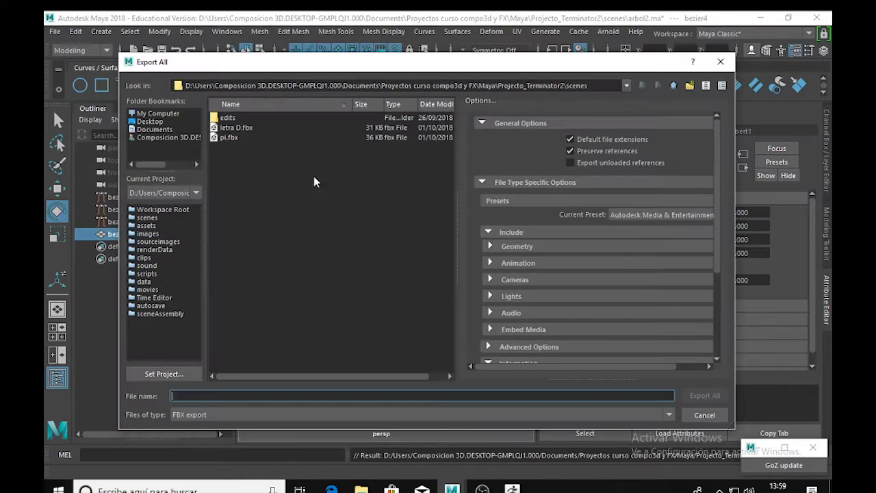
click(230, 137)
click(715, 398)
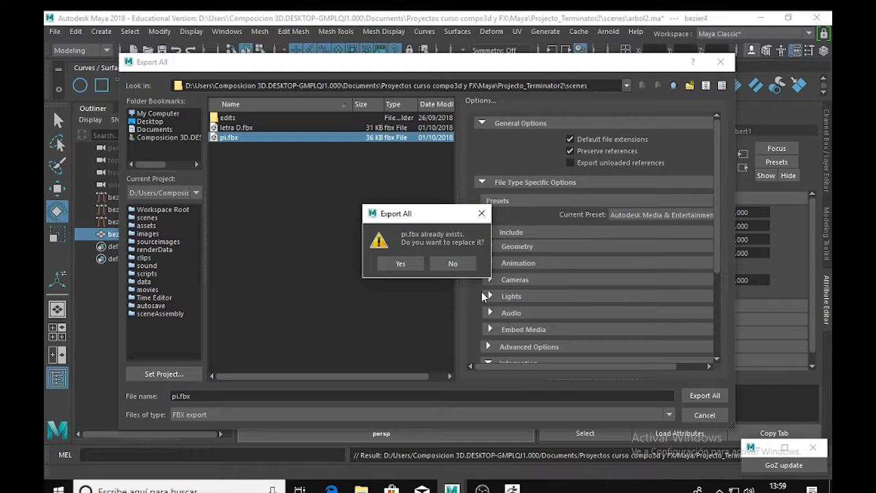
click(400, 263)
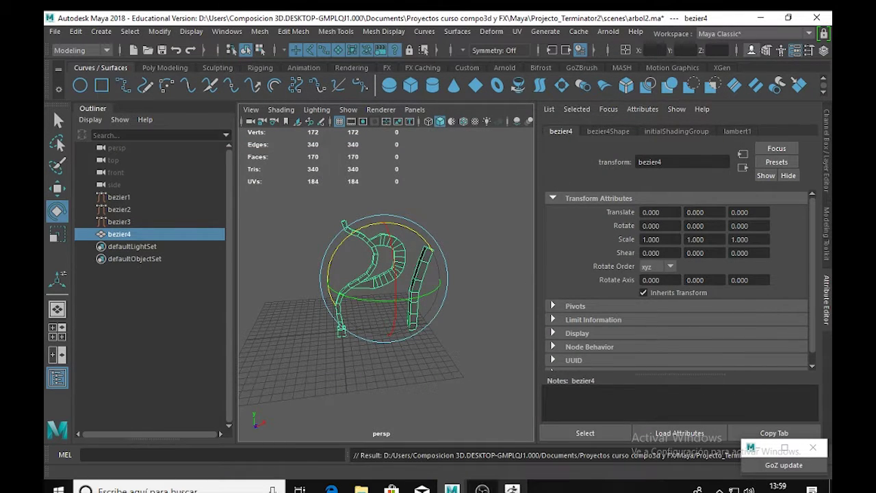
Switch to ZBrush and import pi.fbx with the FBX ExportImport plugin
click(453, 487)
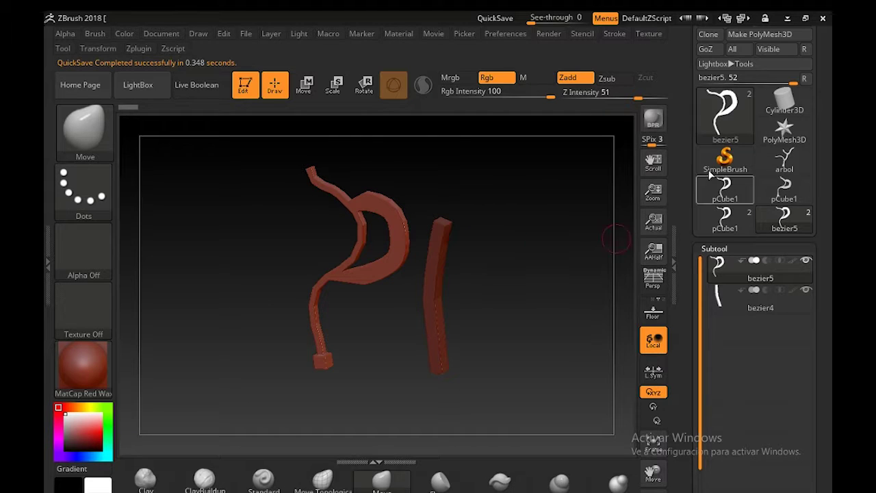
click(139, 49)
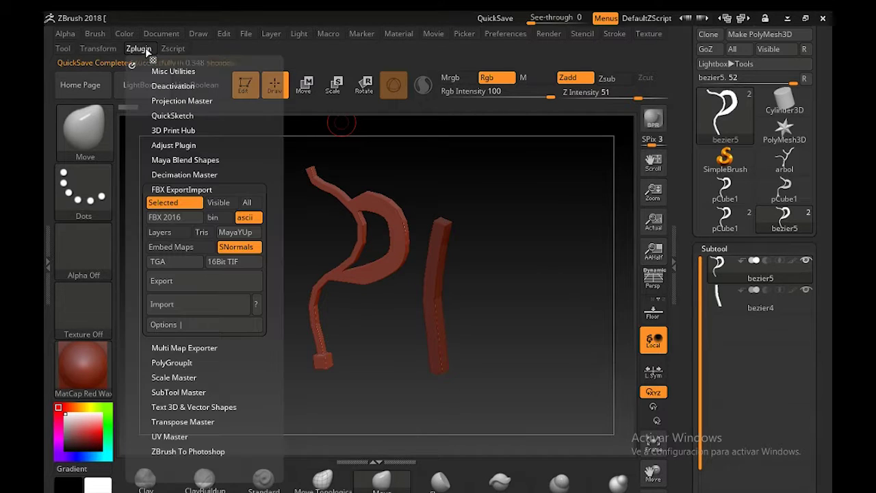
click(193, 305)
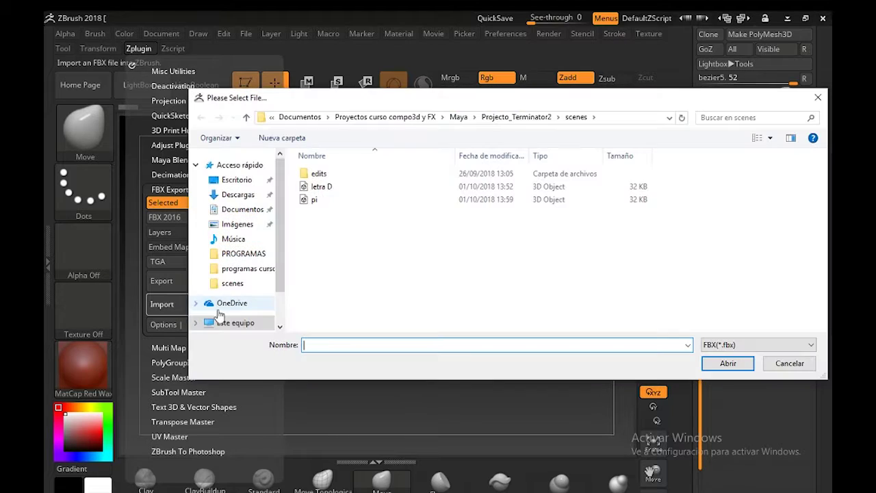
click(315, 200)
click(728, 363)
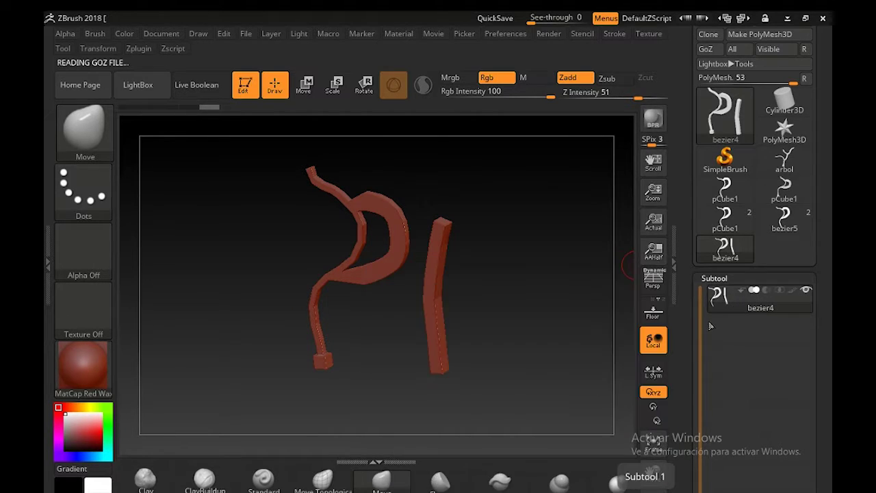
Split the imported bezier4 mesh into separate subtools with Split To Parts, accepting that it cannot be undone
scroll(682, 262, down, 10)
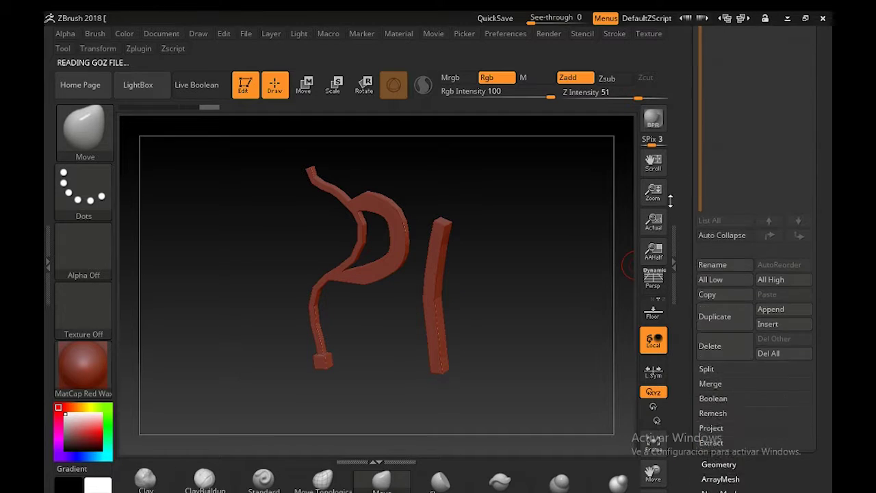
scroll(670, 199, down, 4)
click(706, 254)
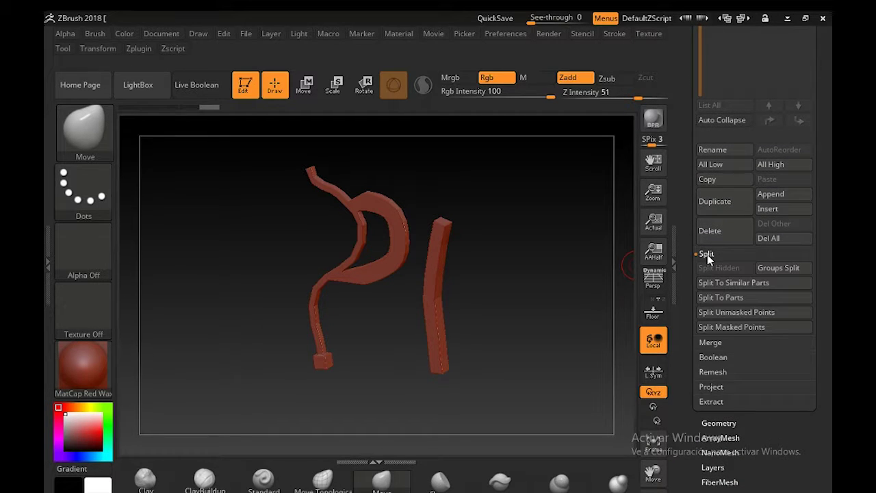
click(737, 299)
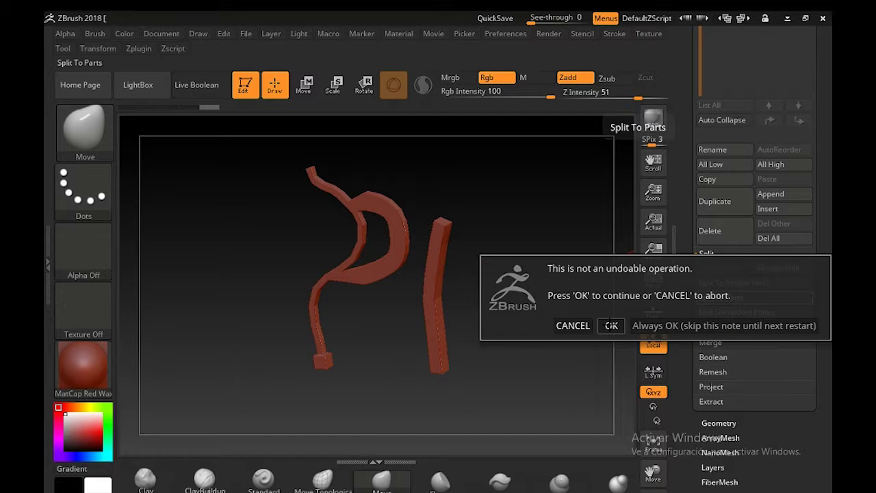
click(611, 326)
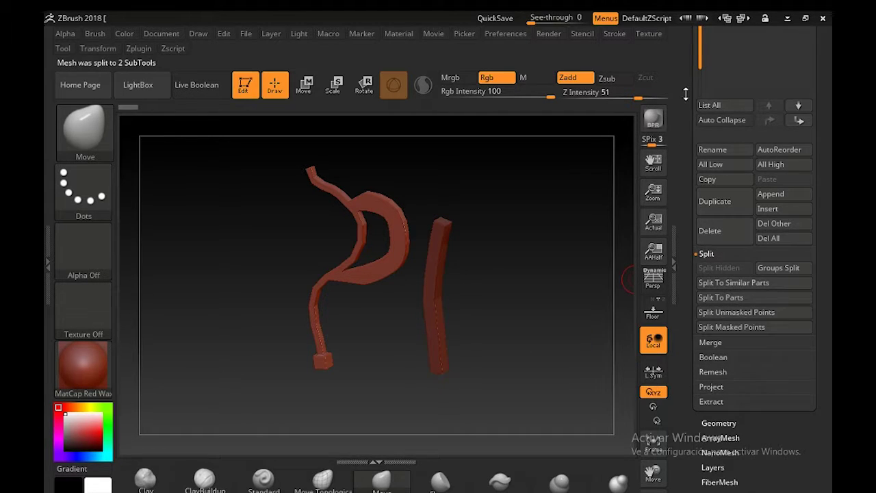
Make the straight bezier4 branch the active subtool and show it alone on the canvas
scroll(677, 199, up, 5)
scroll(677, 198, up, 2)
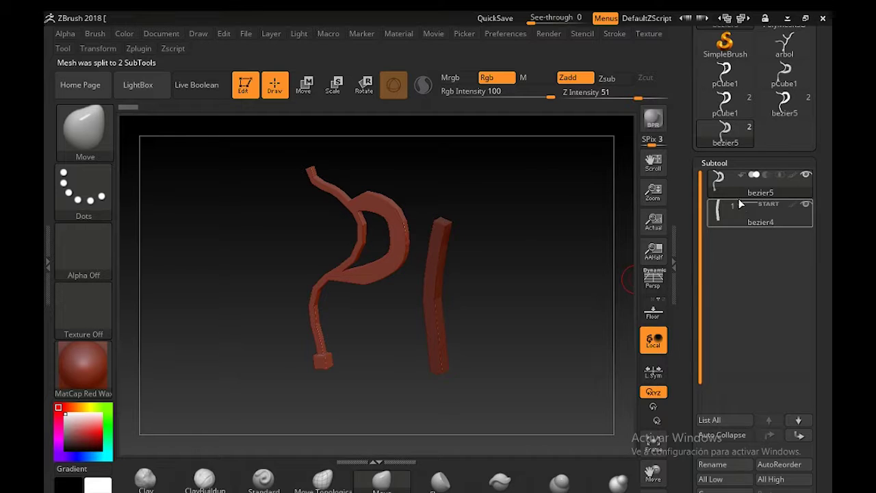
mouse_move(737, 191)
click(737, 218)
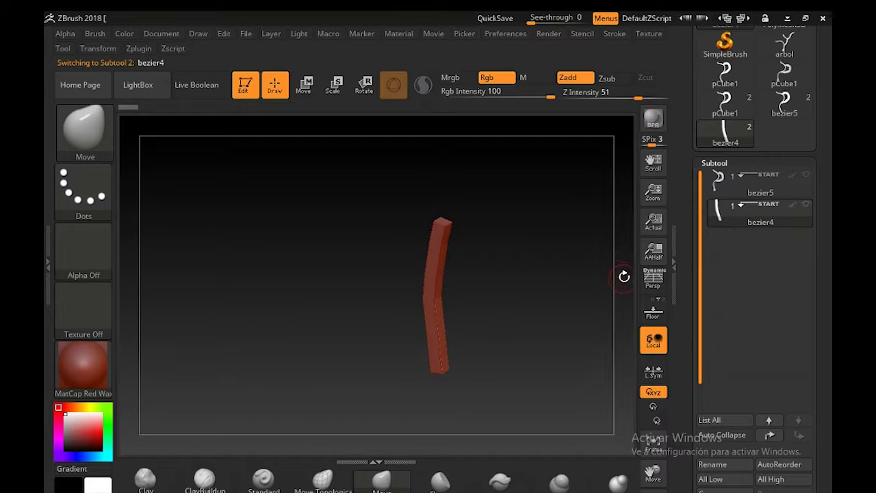
Switch to Maya, select the combined bezier4 mesh with the Select tool, and separate it into individual meshes
key(ctrl+g)
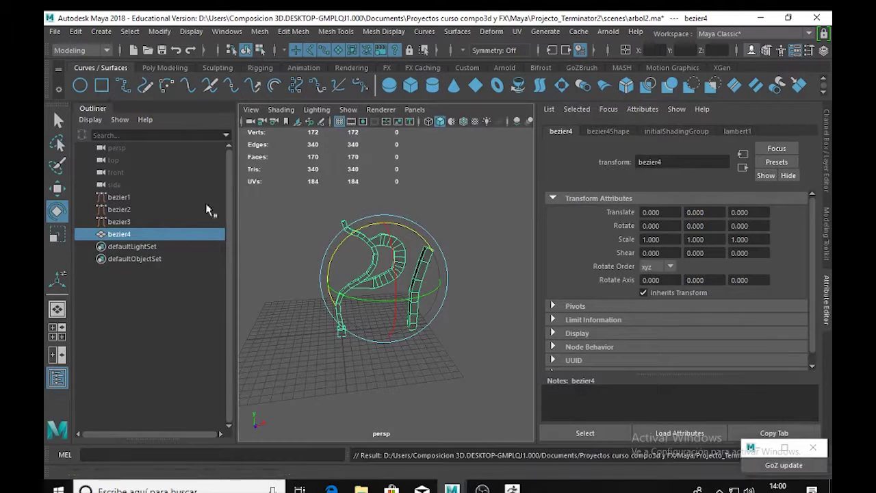
click(481, 203)
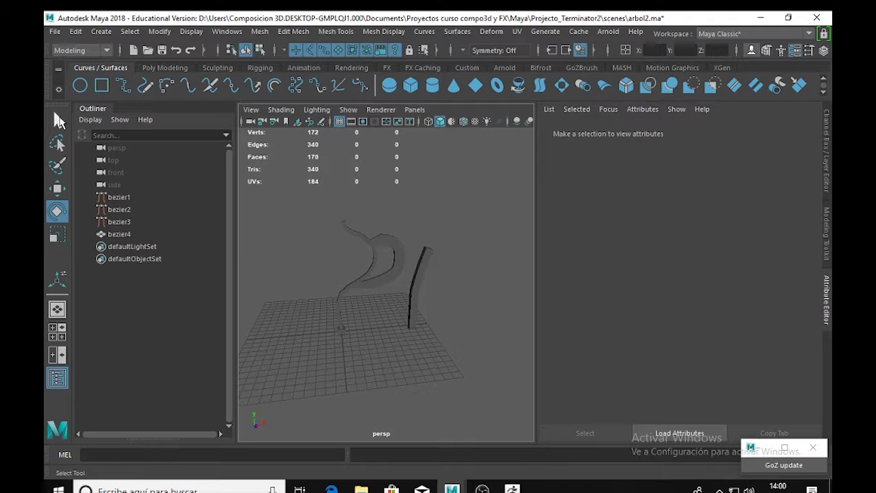
key(q)
click(391, 279)
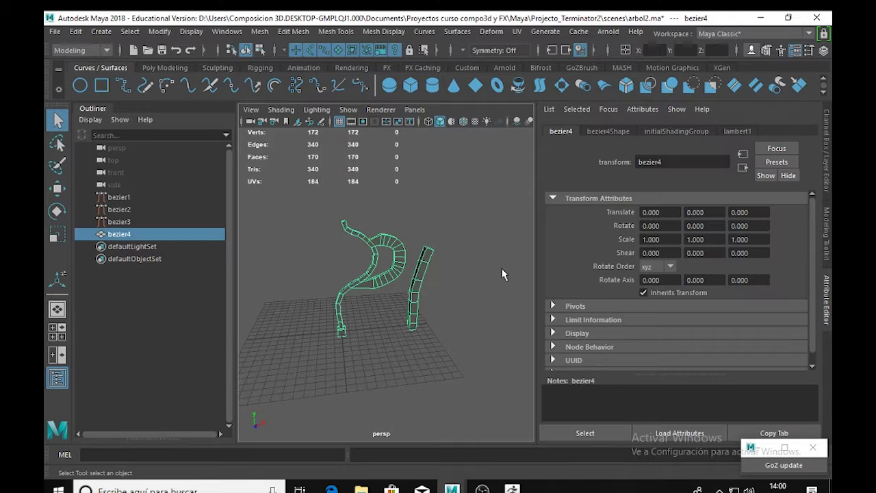
click(259, 31)
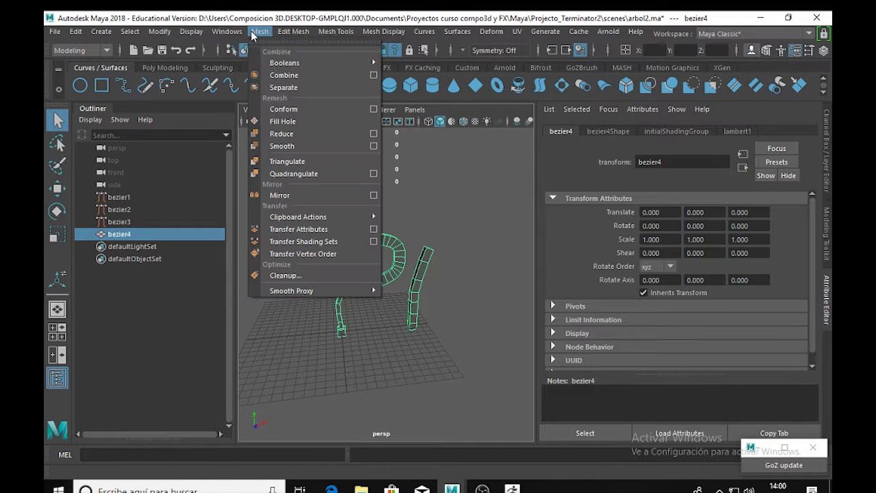
click(308, 89)
Select the straight branch by itself, and extend the selection to both separated branch meshes and the three bezier curves
click(481, 239)
click(422, 270)
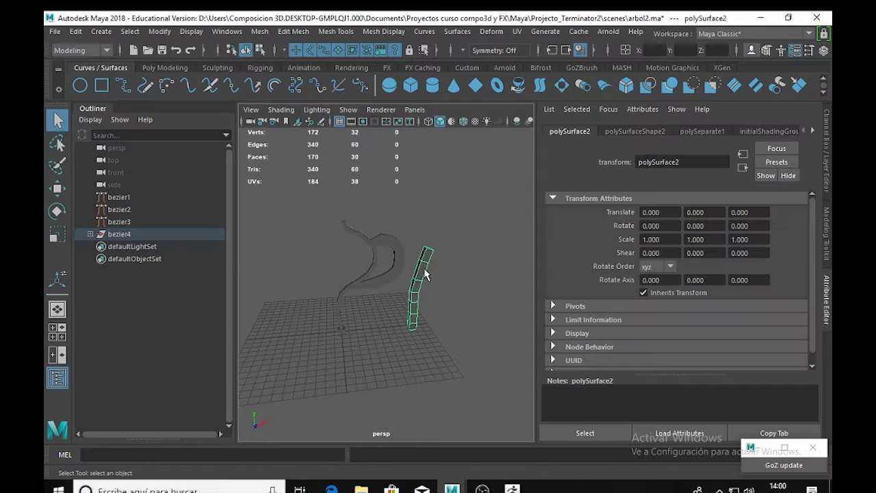
click(374, 239)
click(420, 280)
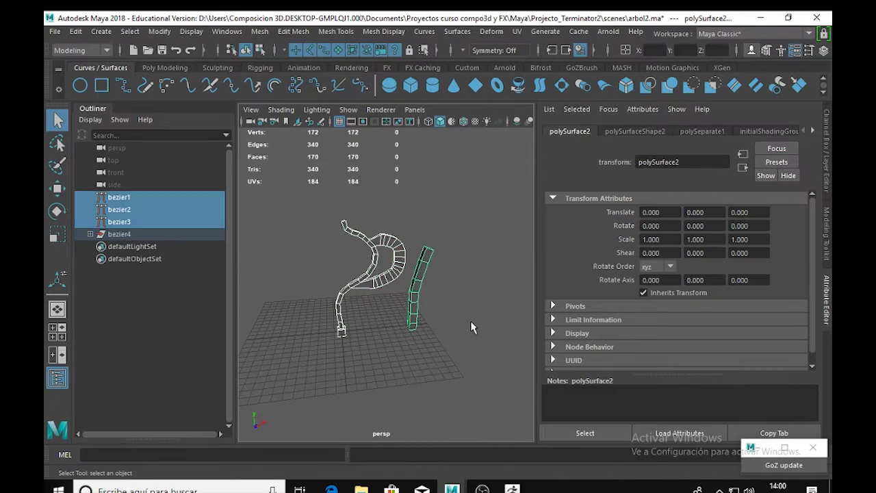
Export the scene with the separated meshes as FBX over the existing pi.fbx and switch back to ZBrush
click(52, 31)
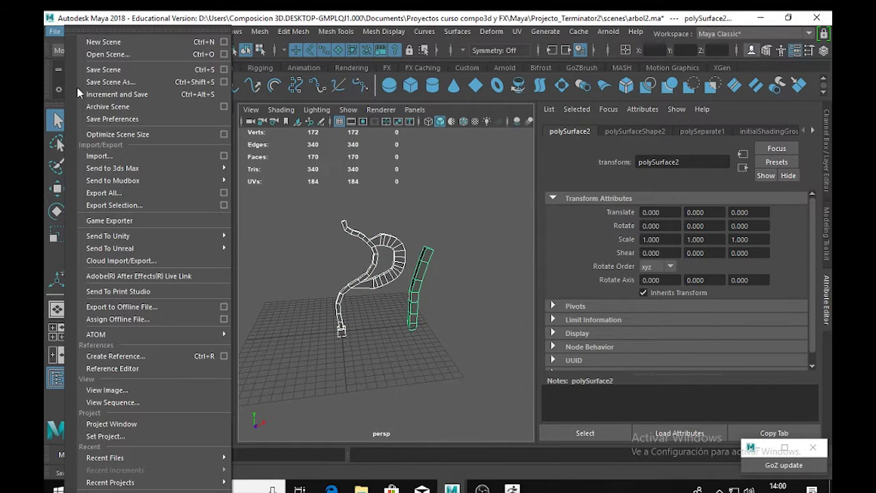
click(130, 197)
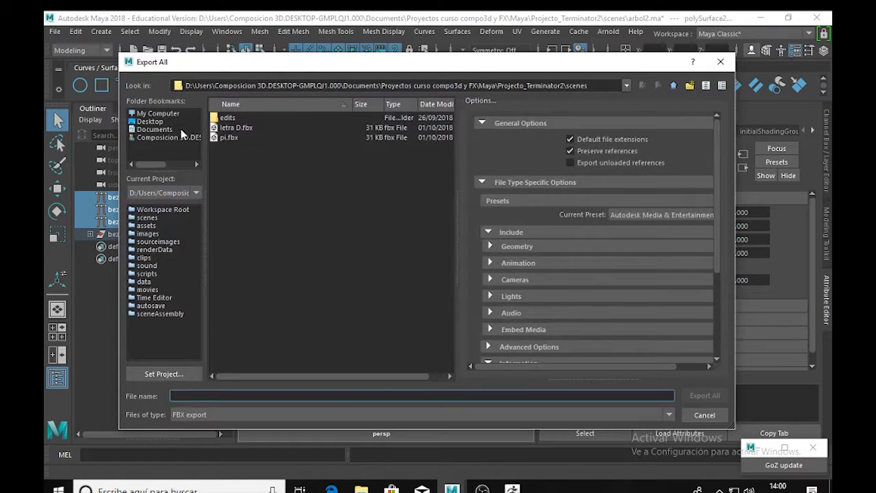
click(220, 137)
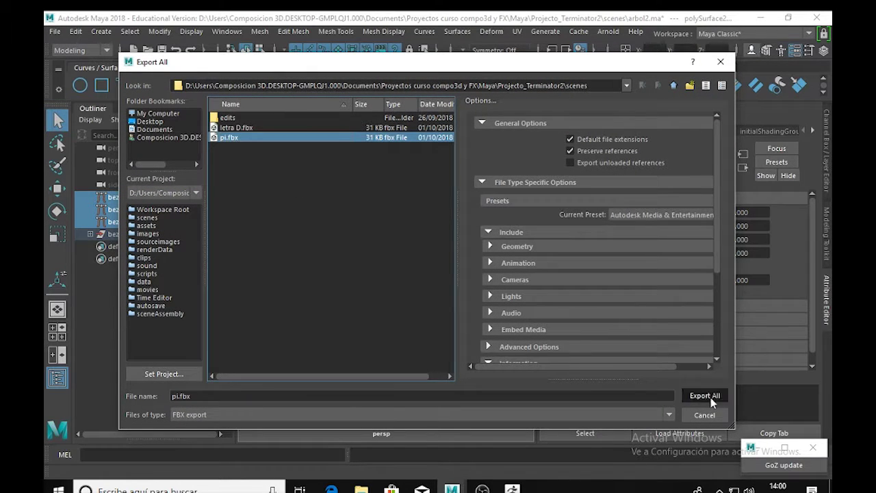
click(705, 395)
click(402, 266)
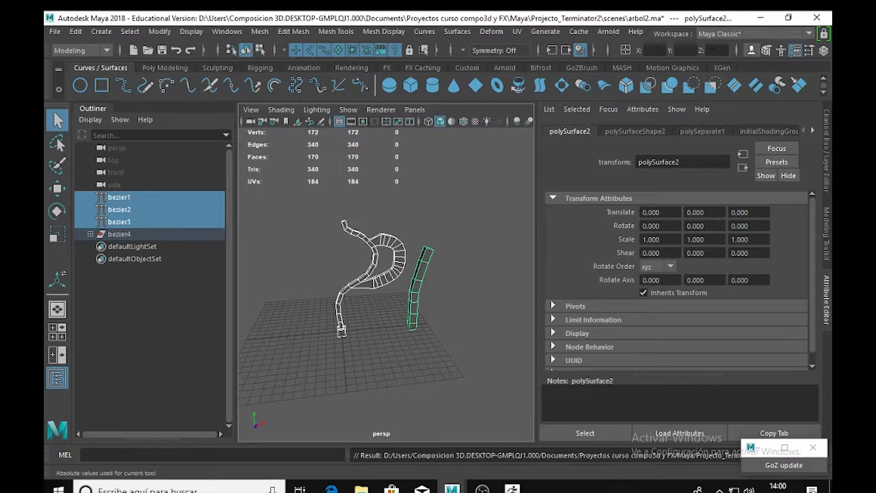
key(alt+Tab)
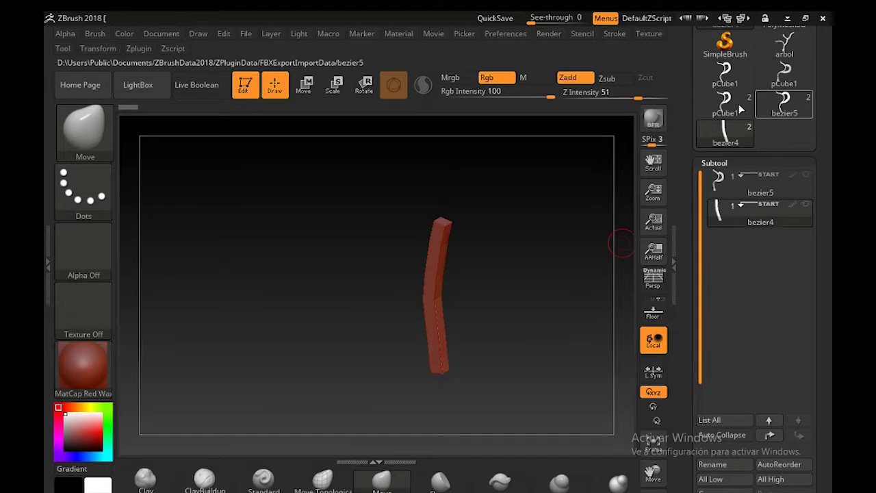
Import the re-exported pi.fbx scene with the FBX ExportImport plugin
click(138, 48)
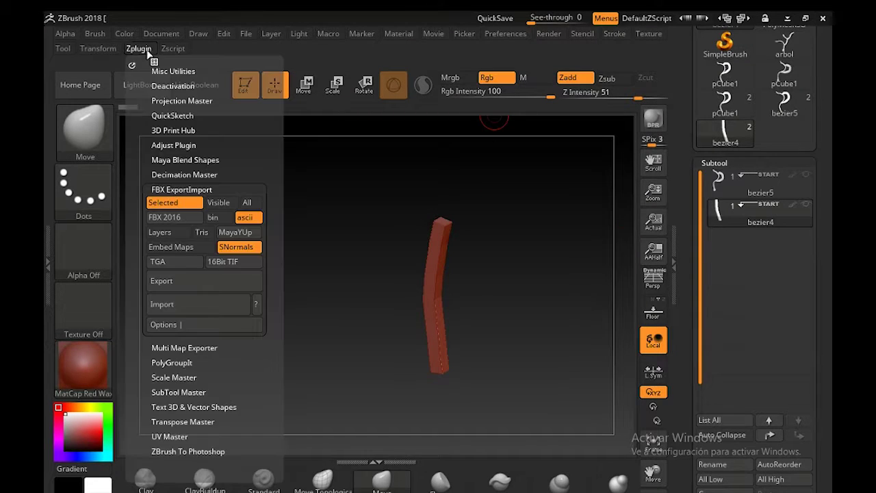
click(139, 49)
click(179, 302)
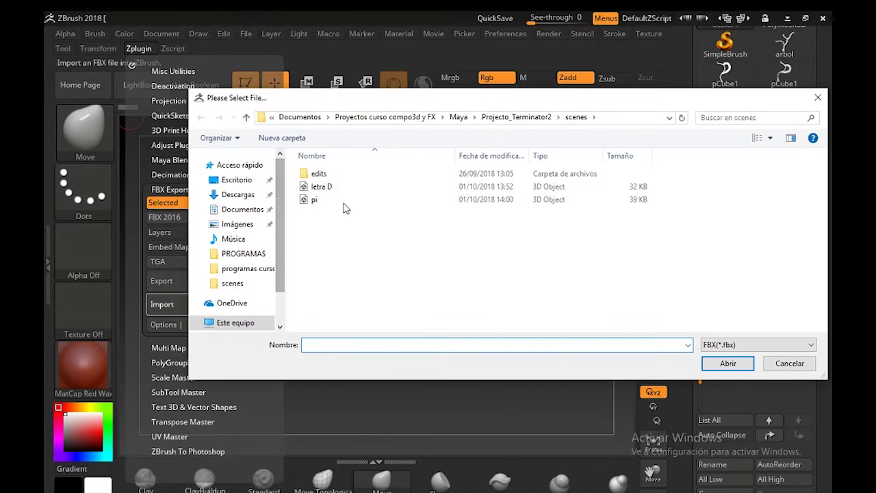
click(313, 199)
click(726, 363)
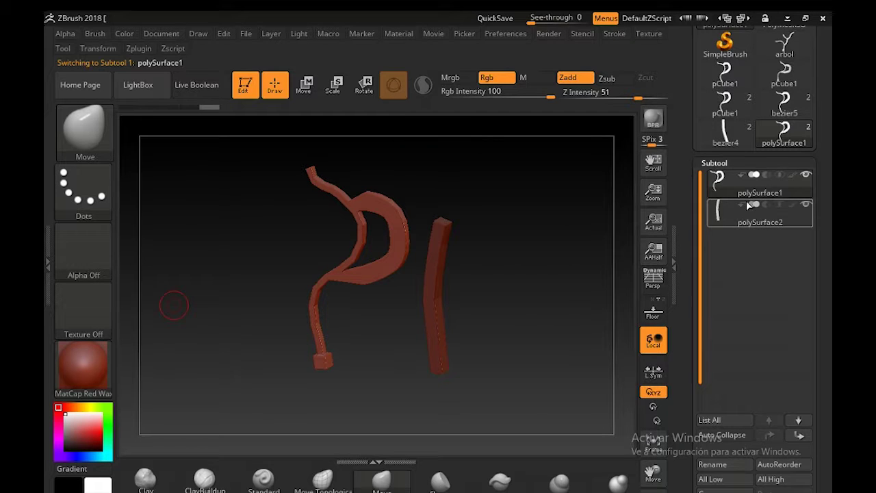
mouse_move(753, 209)
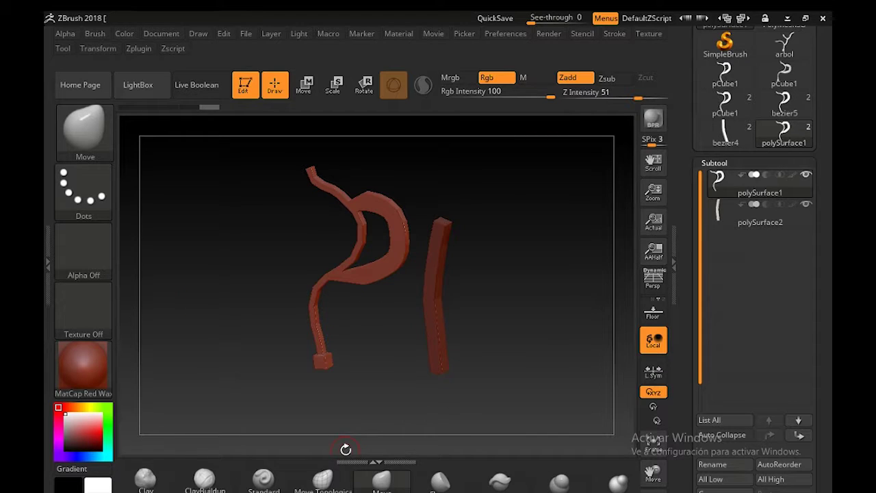
Switch to Maya and select the curved and straight branches one at a time to check whether they are separate meshes
key(ctrl+g)
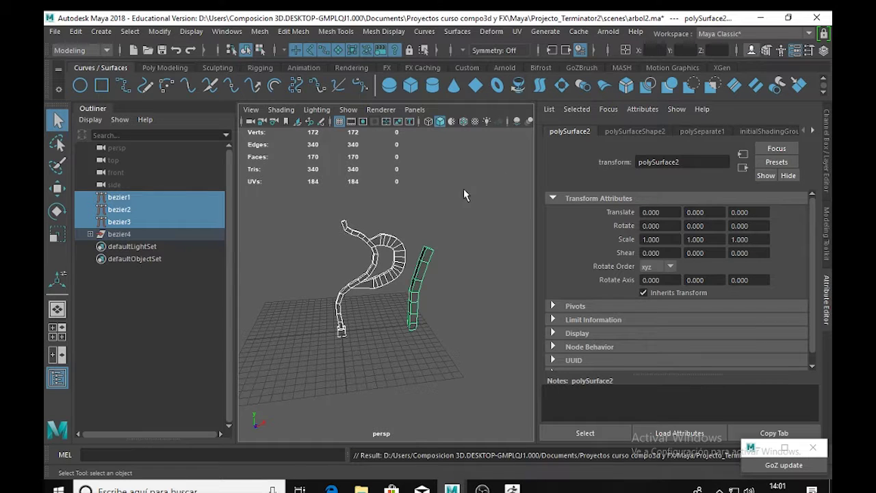
alt+drag(448, 188, 465, 262)
click(428, 276)
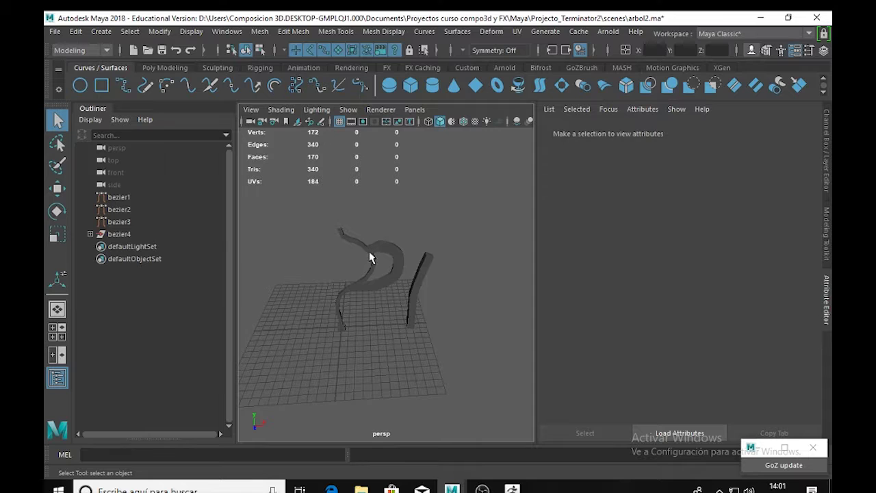
click(369, 258)
click(429, 268)
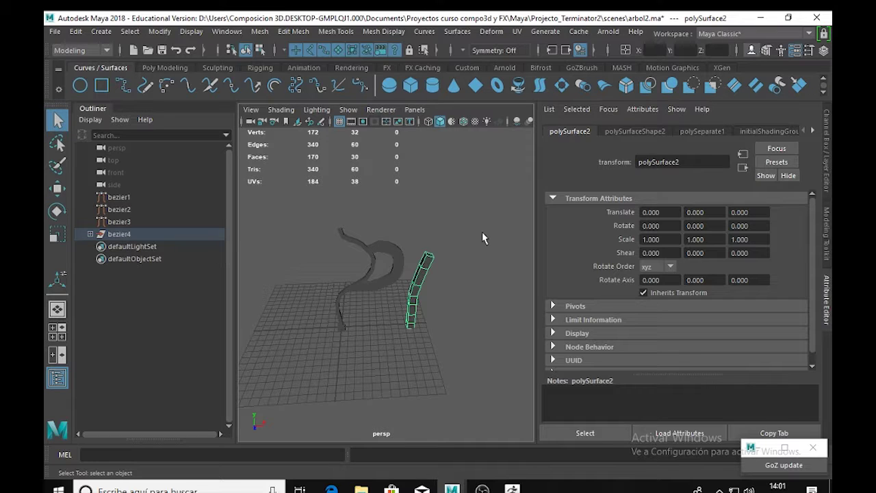
click(471, 260)
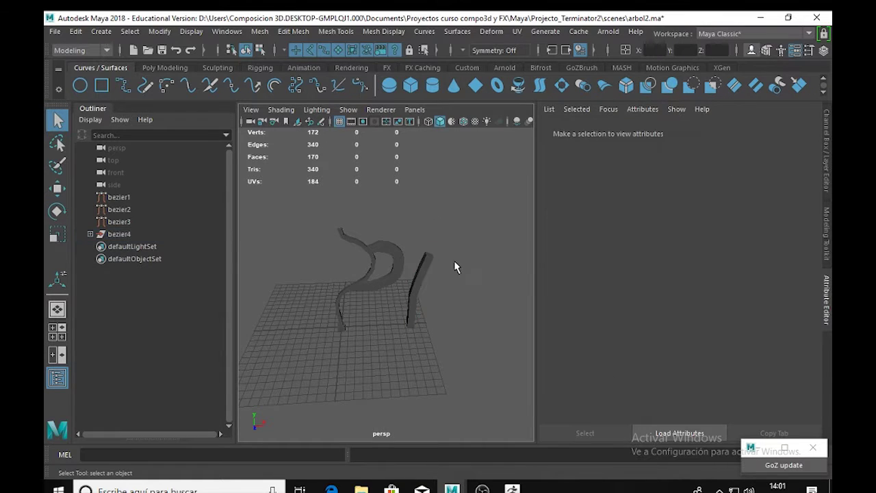
click(456, 264)
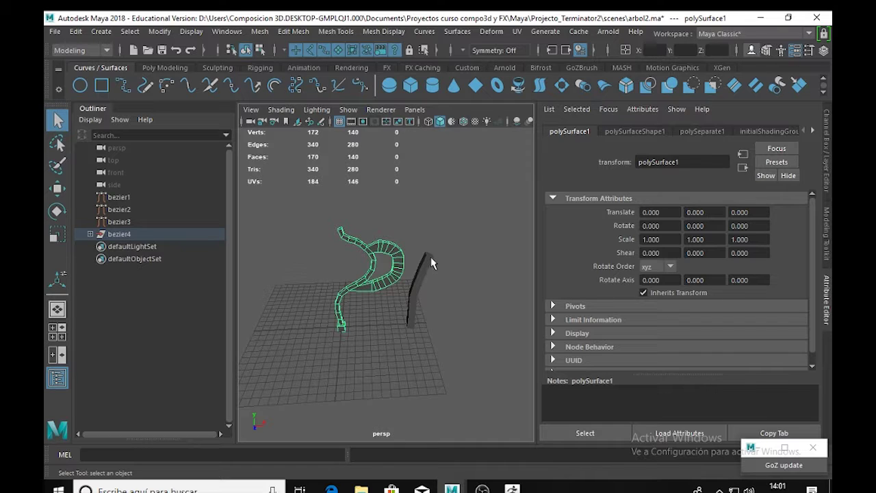
click(424, 234)
key(ctrl+z)
click(427, 269)
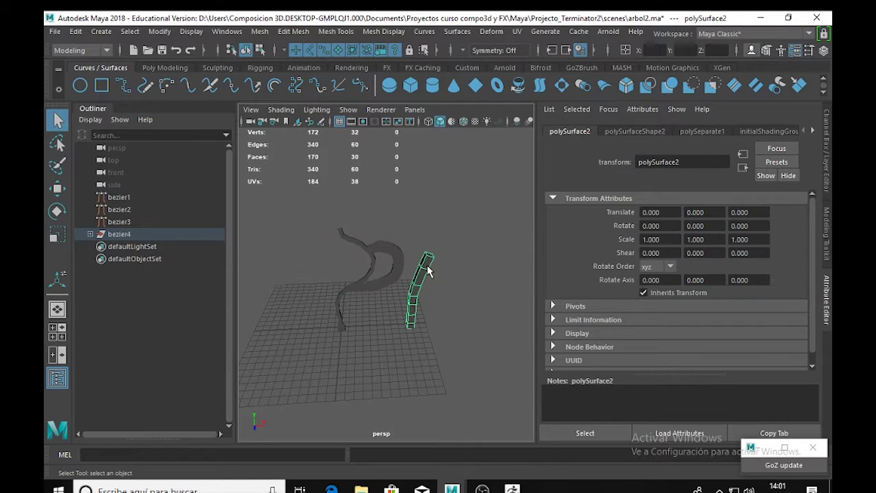
click(402, 262)
click(431, 268)
click(404, 261)
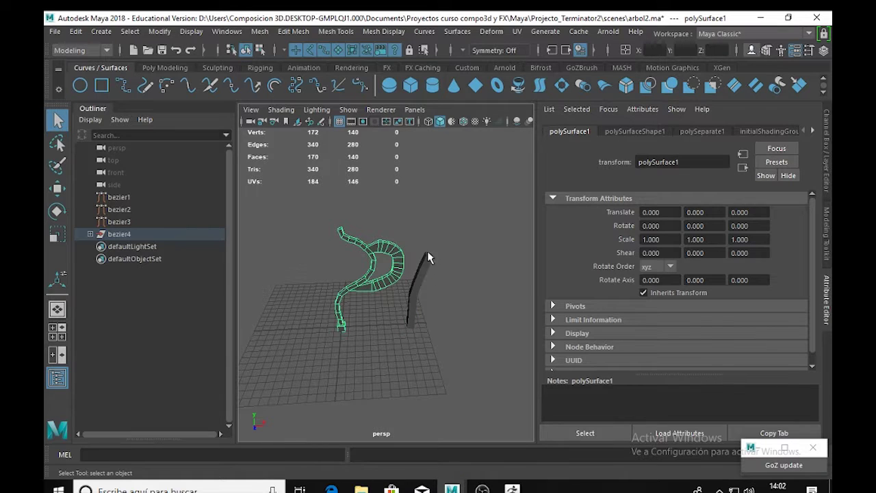
Combine the curved and straight branches into one mesh and select the combined mesh to check it
click(425, 275)
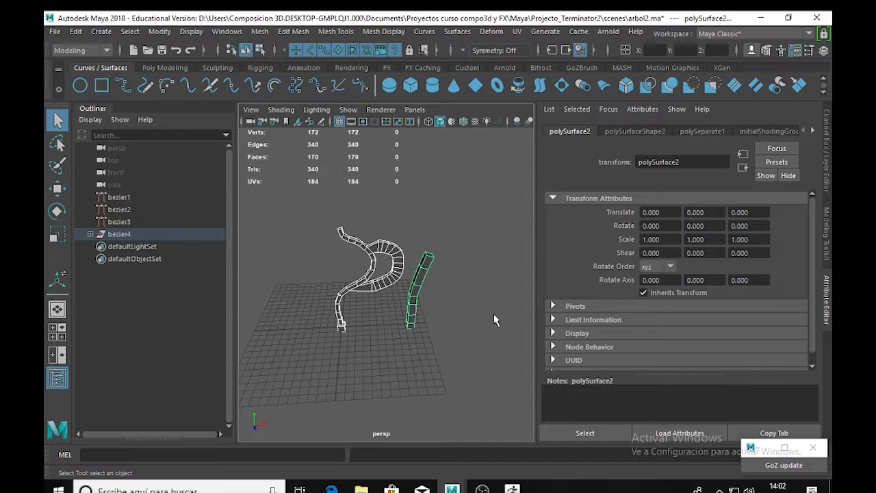
click(259, 31)
click(433, 260)
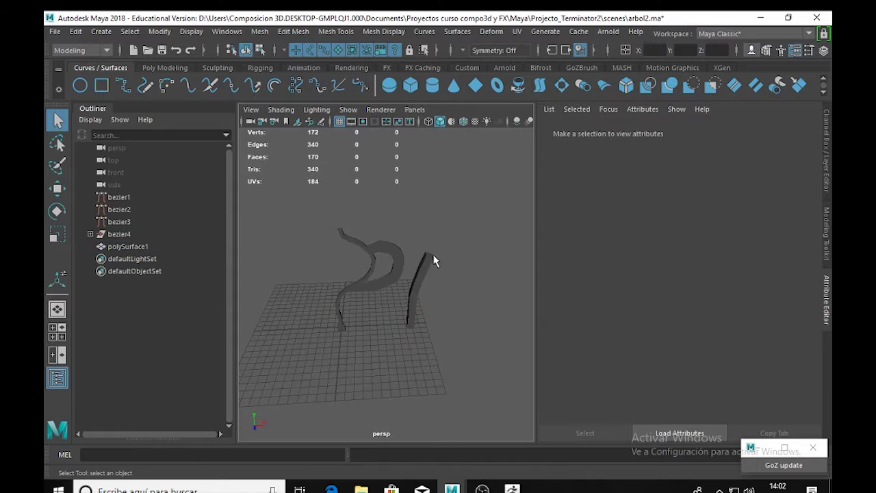
click(419, 273)
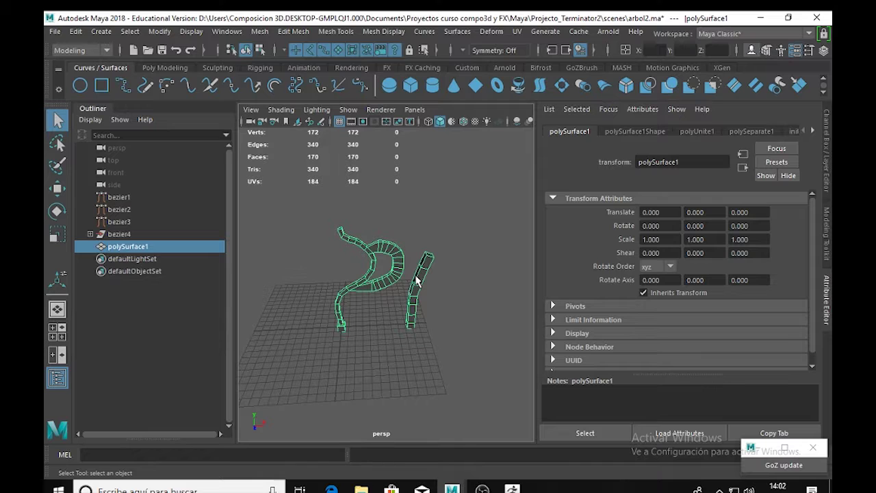
alt+drag(442, 275, 475, 281)
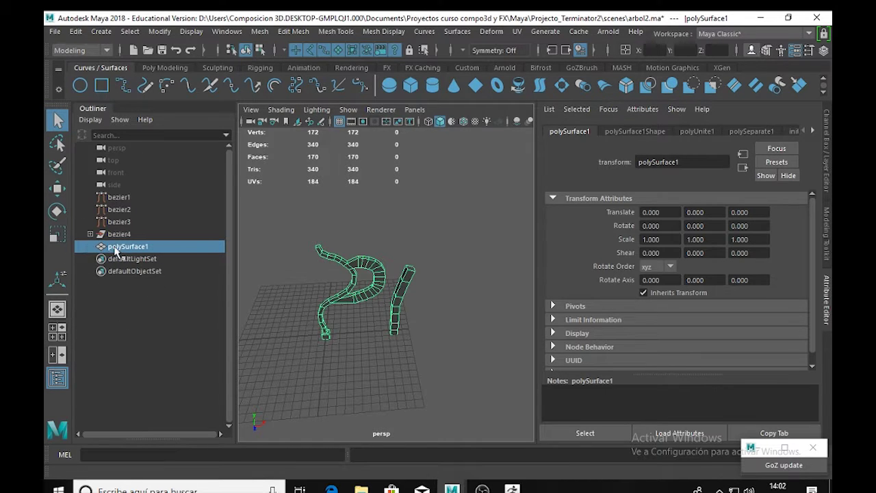
click(425, 272)
click(403, 290)
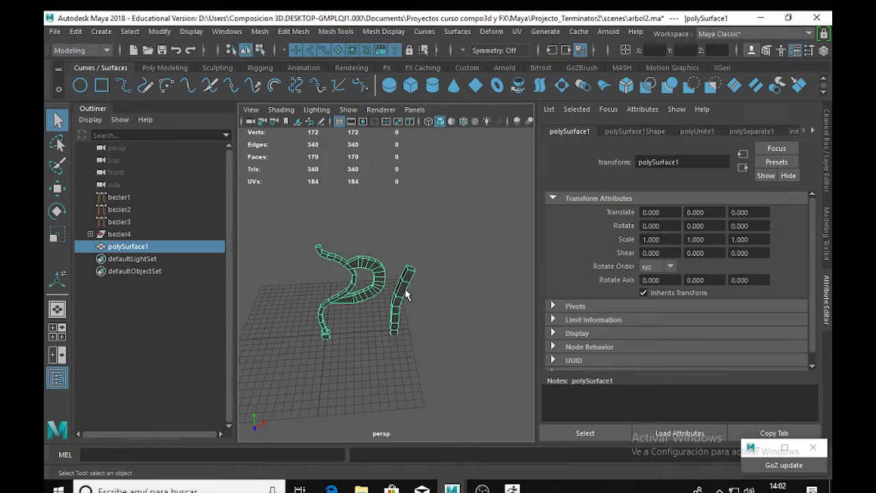
click(359, 341)
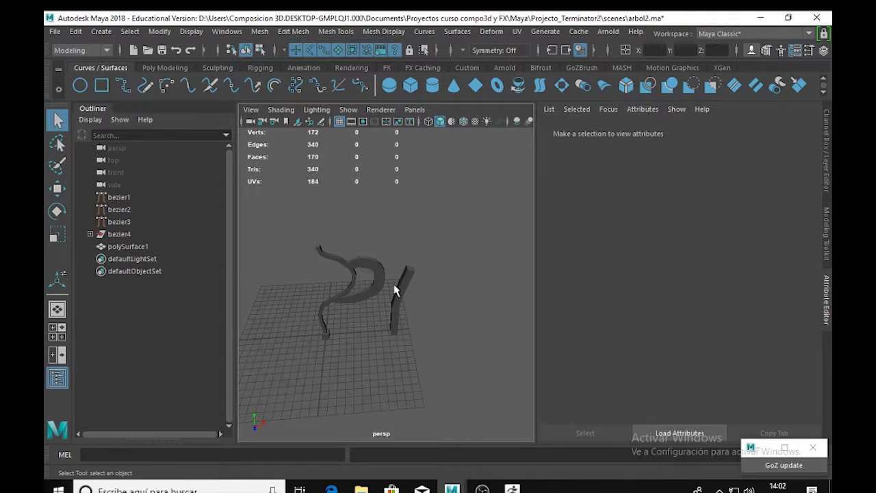
Separate the combined polySurface1 mesh into individual meshes and select each branch in turn to check them
click(374, 273)
click(259, 32)
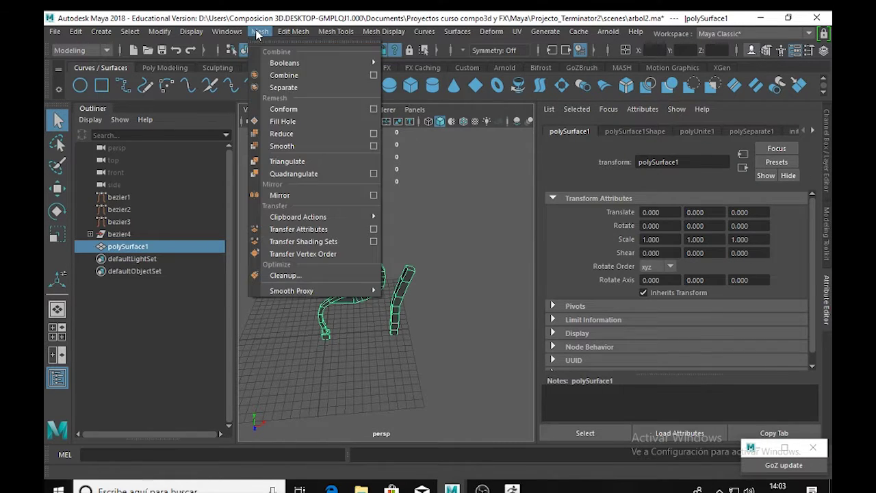
click(283, 88)
click(433, 223)
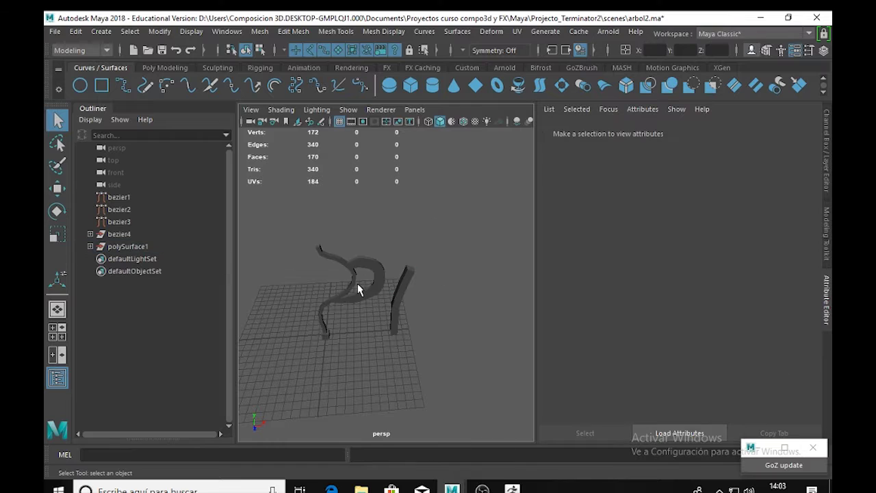
click(373, 273)
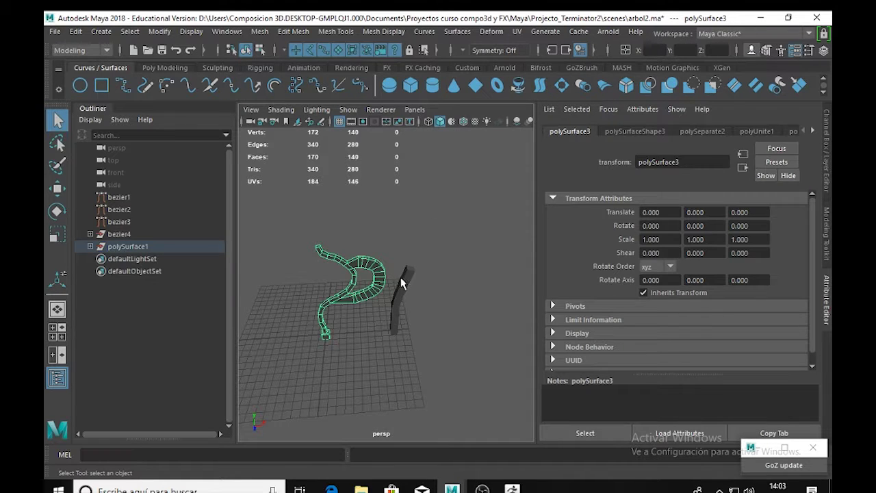
click(402, 281)
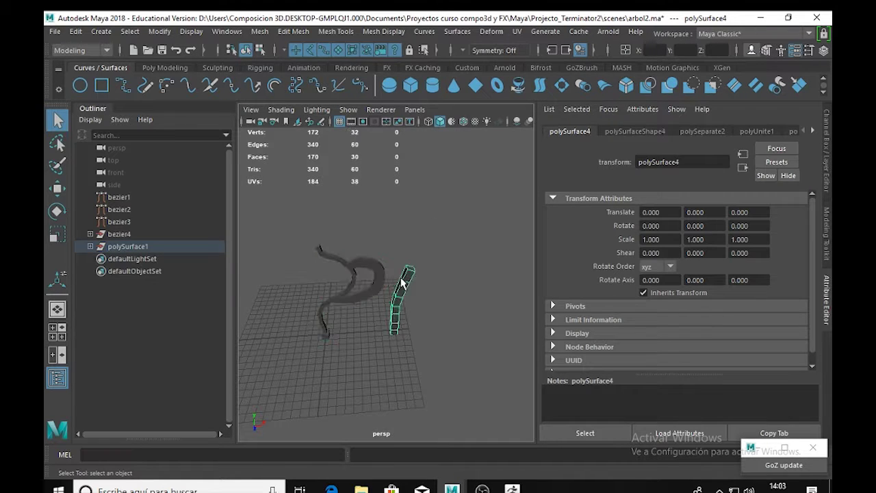
Expand the polySurface1 group, select both polySurface3 and polySurface4, and move them below transform4
click(90, 246)
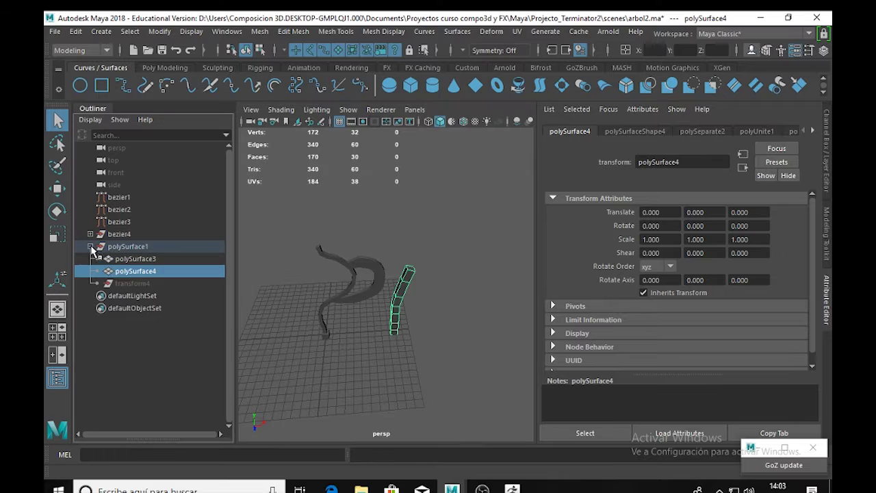
ctrl+click(131, 259)
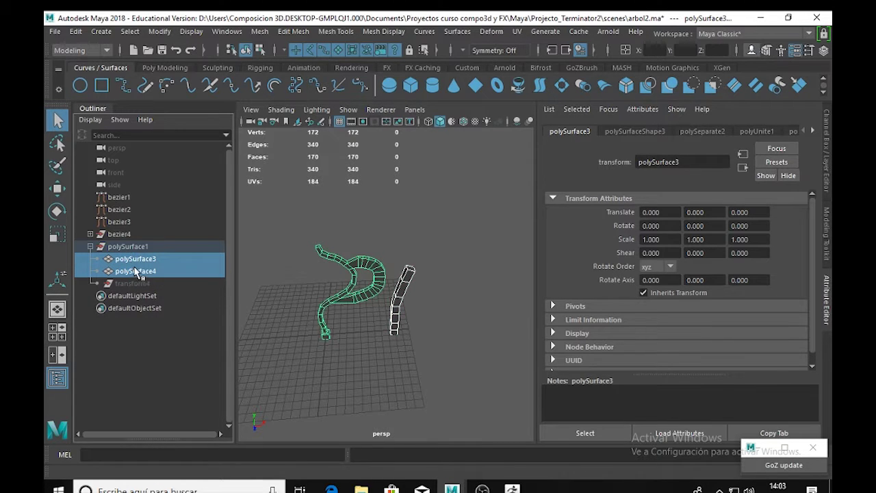
drag(131, 263, 128, 290)
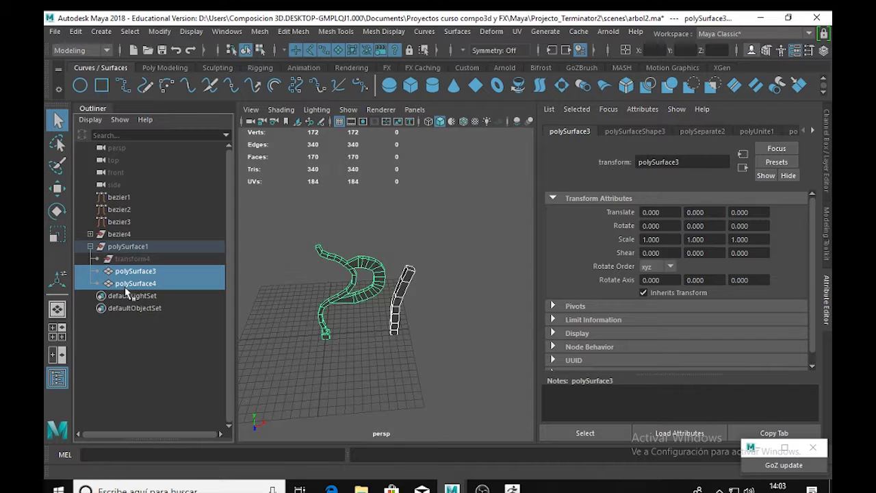
Try deleting the bezier4 group and the polySurface1 group
click(120, 234)
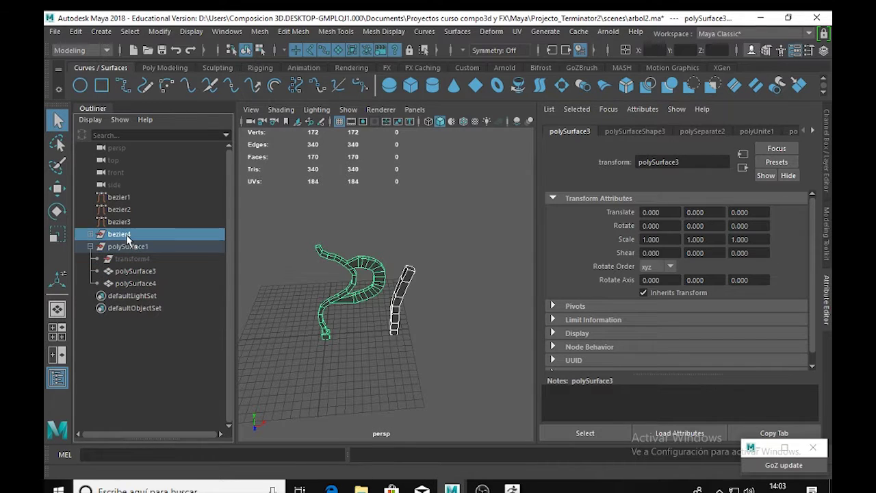
key(Delete)
click(128, 235)
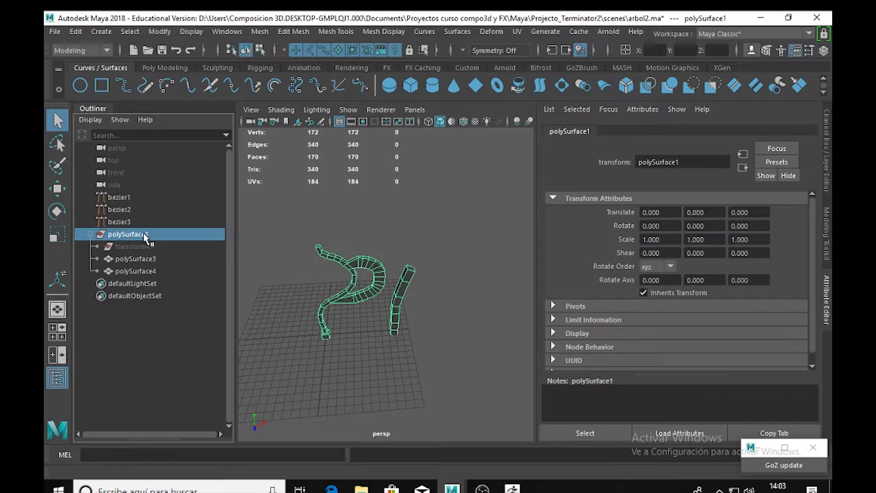
key(Delete)
Undo the deletion of both groups and the reordering of the two branch meshes
key(ctrl+z)
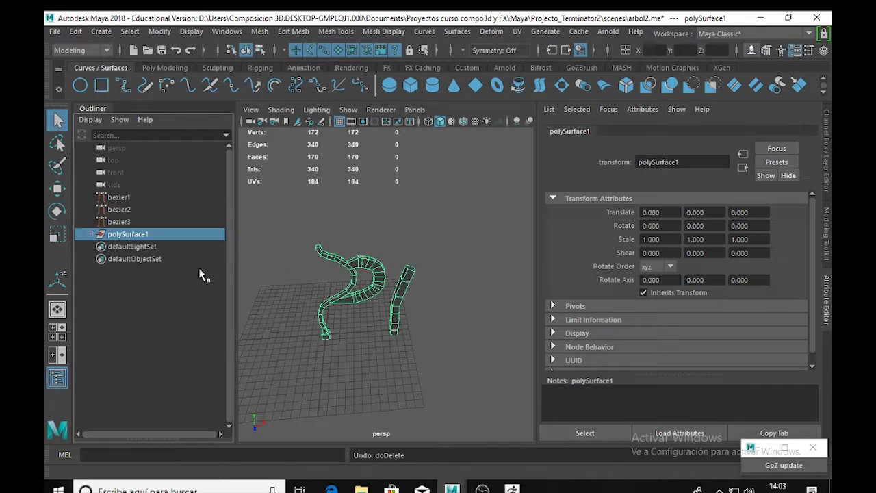
key(ctrl+z)
key(ctrl+z)
key(ctrl+z)
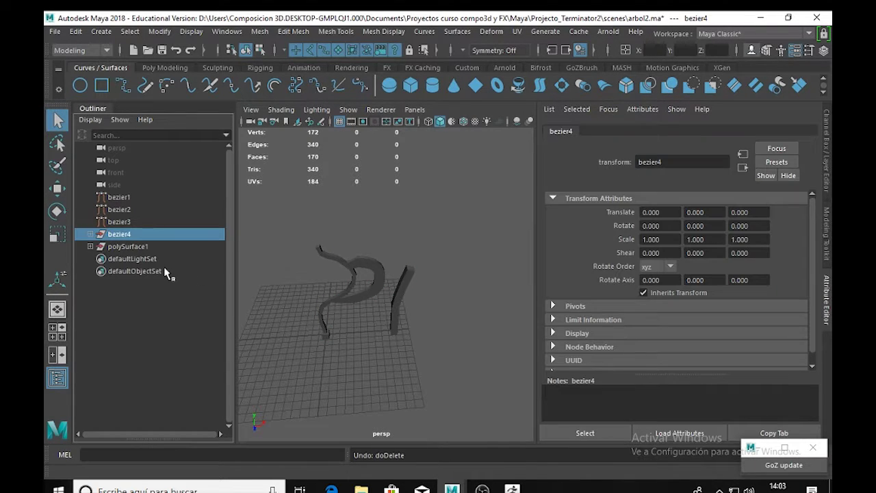
key(ctrl+z)
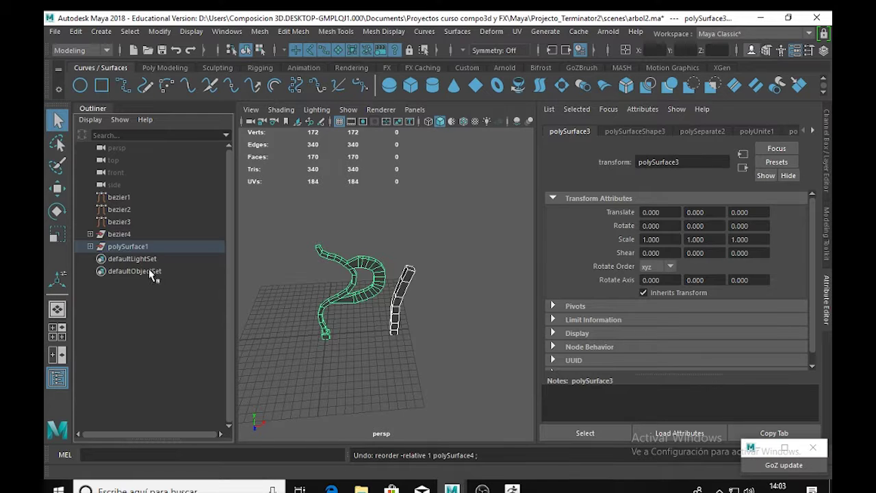
Reorder polySurface3 and polySurface4 below transform4 in the polySurface1 group again and delete their construction history
click(90, 246)
middle_drag(129, 264, 126, 291)
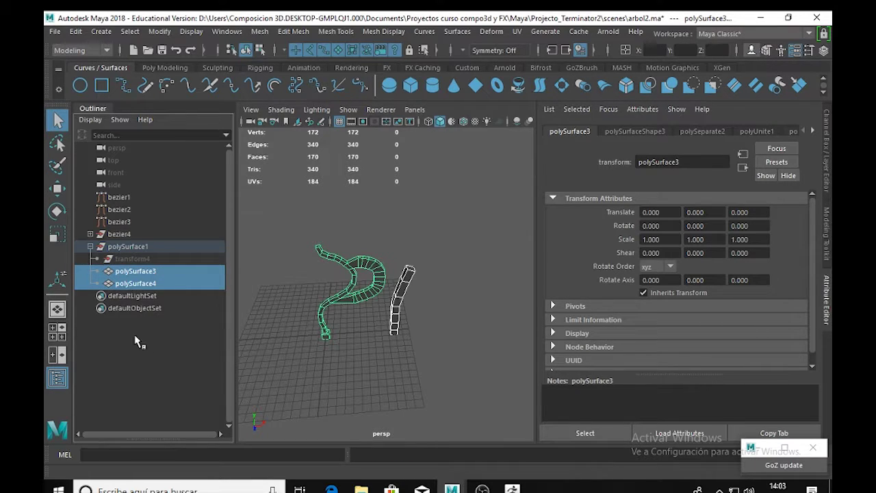
click(76, 32)
mouse_move(159, 177)
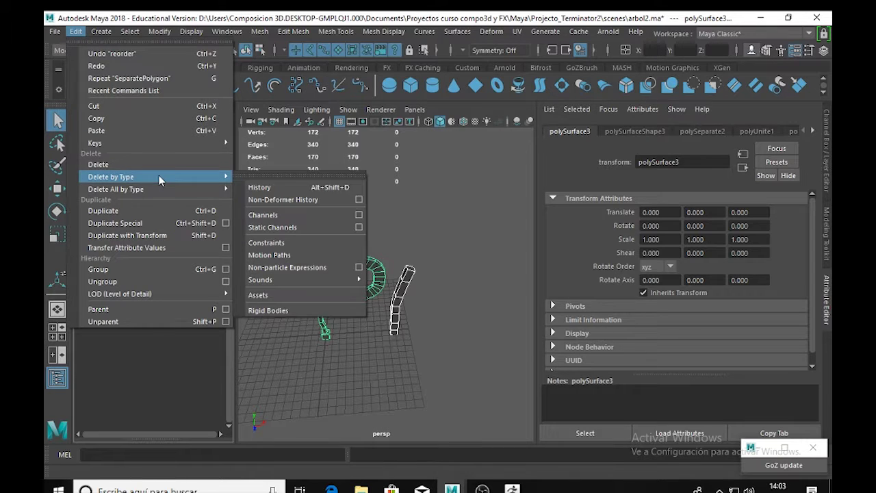
click(263, 186)
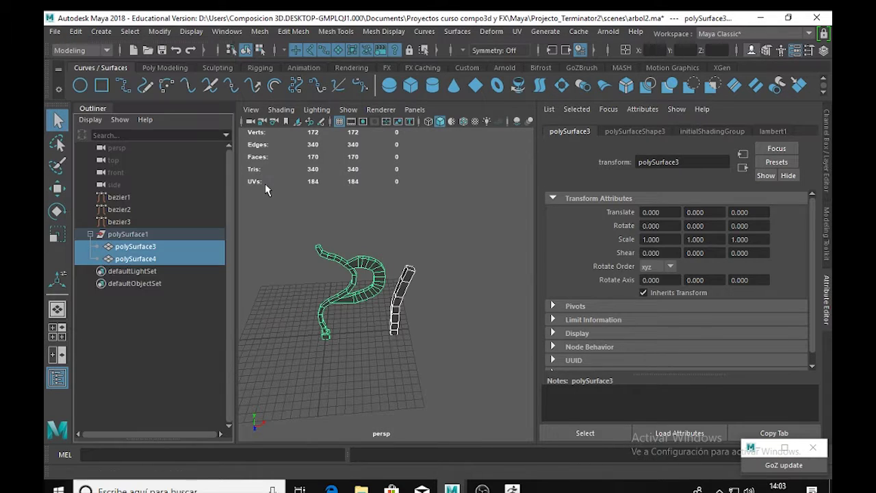
Select polySurface3 and polySurface4 and move them out of the polySurface1 group to the top level, between bezier2 and bezier3
click(129, 235)
click(130, 248)
shift+click(131, 259)
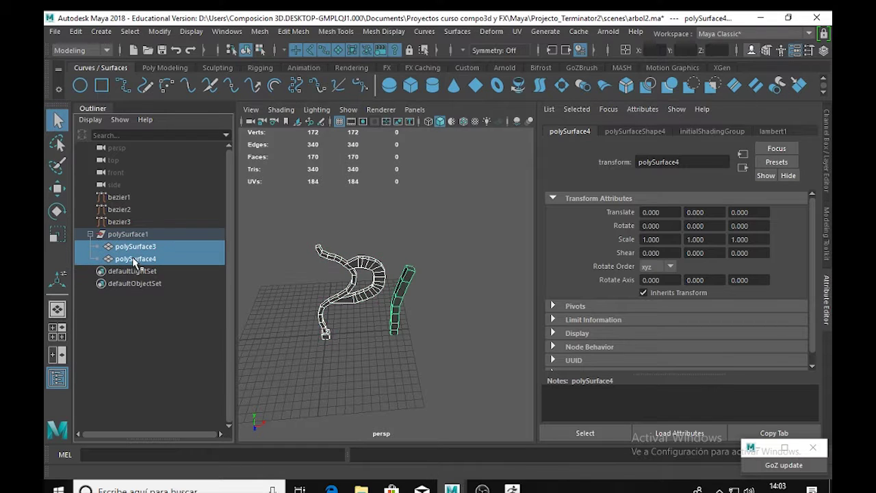
drag(126, 289, 134, 229)
Delete the empty polySurface1 group and select the polySurface3 mesh
click(132, 261)
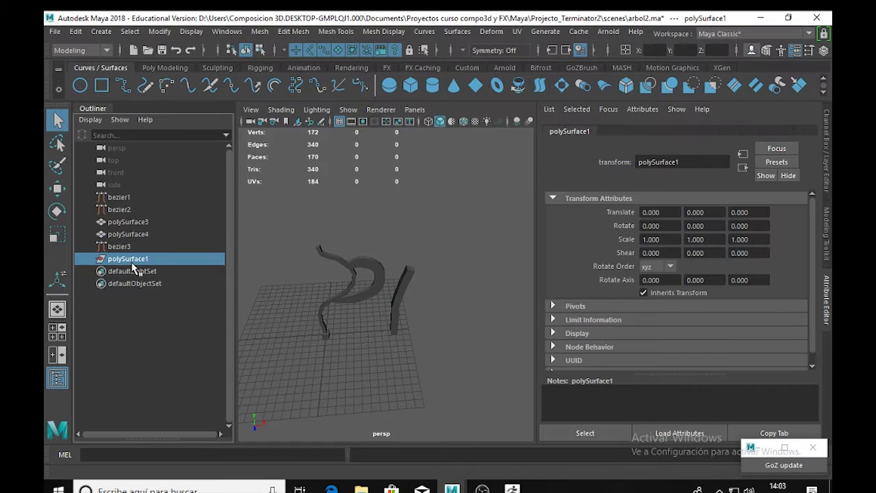
key(Delete)
click(124, 223)
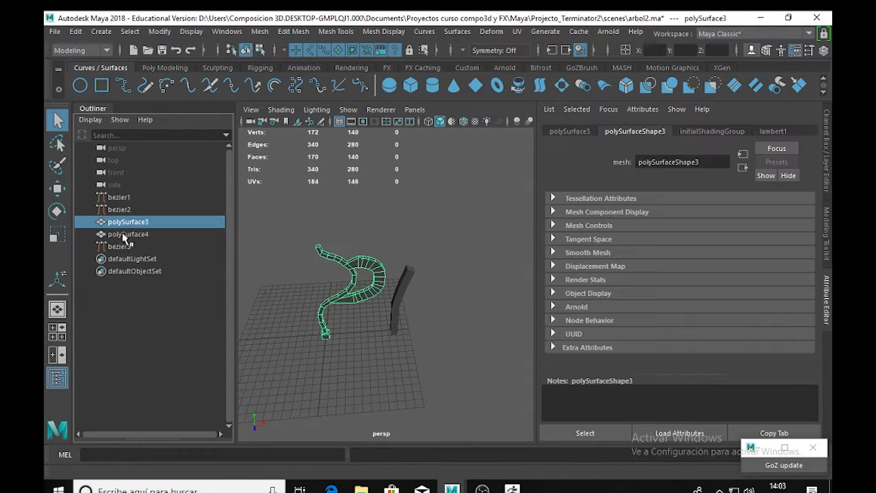
Select polySurface3 and polySurface4 alternately to check that they are separate meshes
click(126, 236)
click(134, 225)
click(135, 234)
click(134, 222)
click(135, 234)
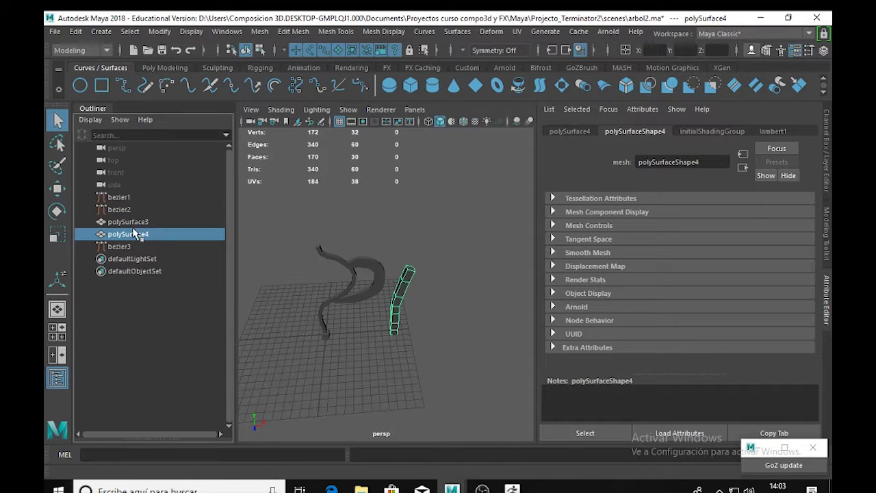
click(134, 222)
click(135, 234)
Select both branch meshes with their curves and export the whole scene as FBX, replacing the existing pi.fbx
drag(301, 239, 460, 353)
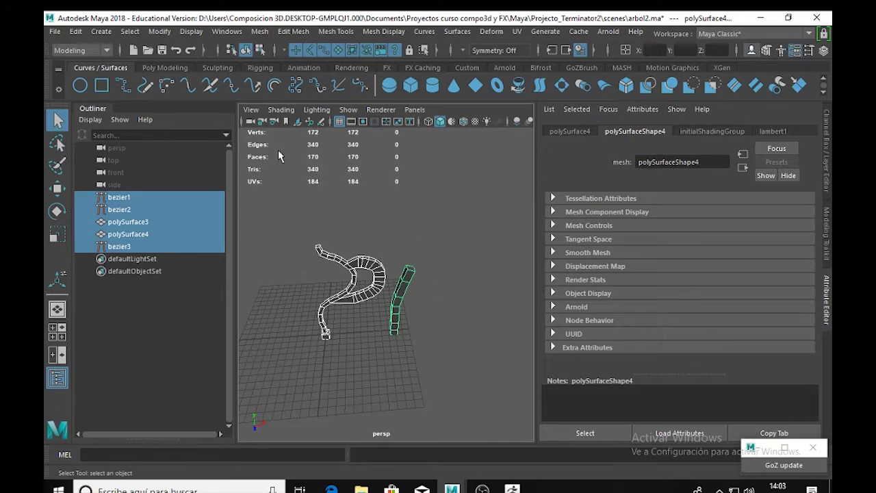
click(62, 31)
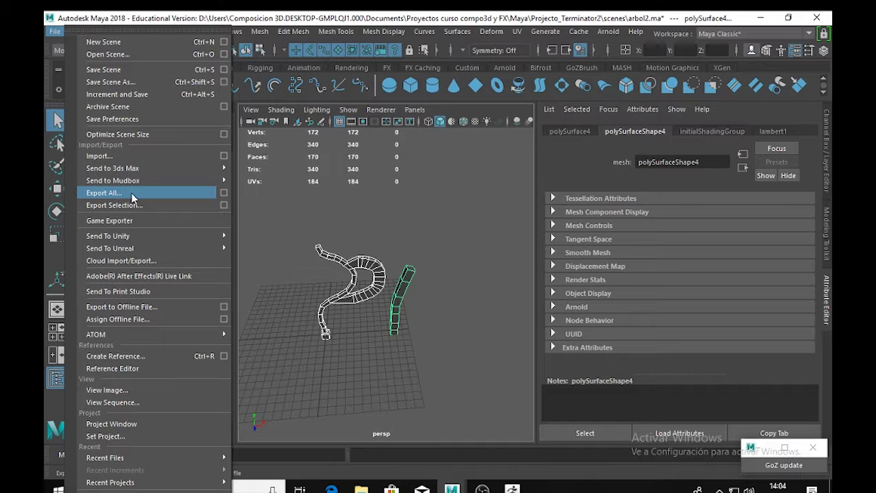
click(132, 196)
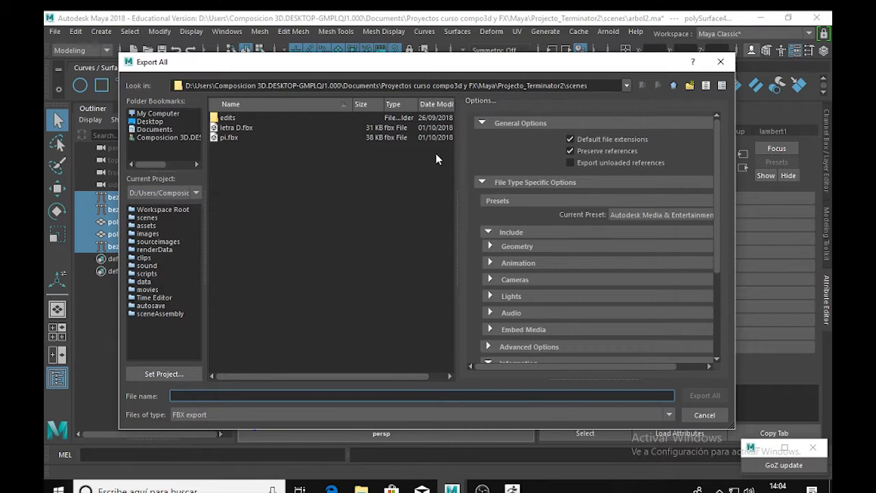
click(227, 138)
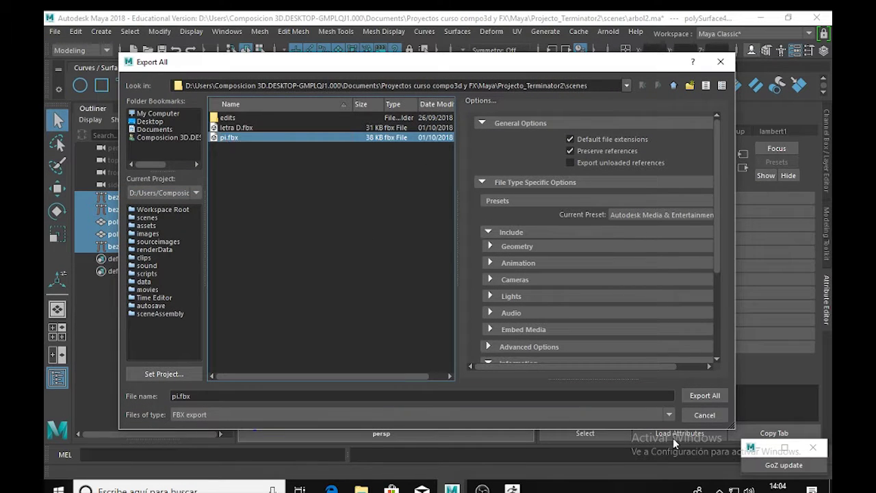
click(703, 396)
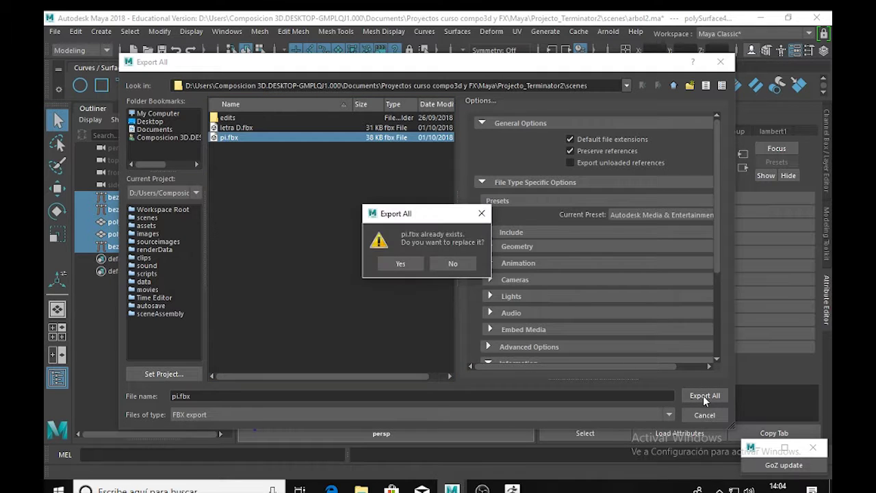
click(402, 264)
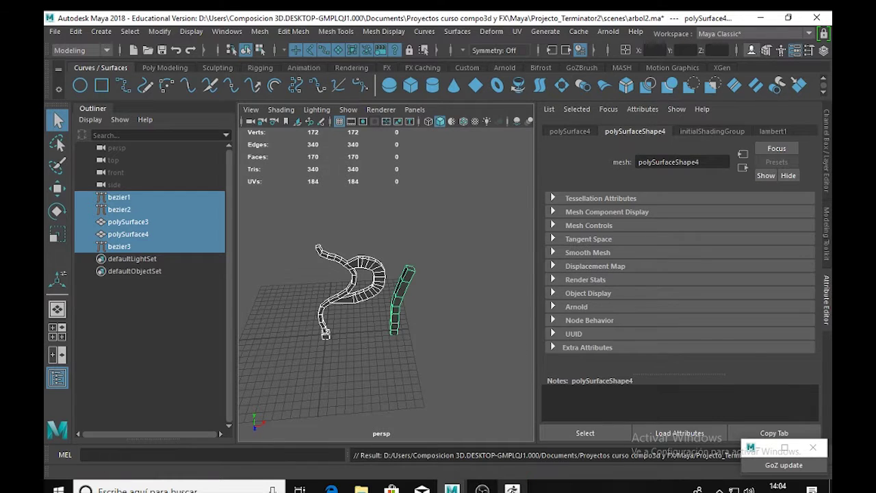
Switch to ZBrush, leave Edit mode and clear the old model from the canvas
click(513, 489)
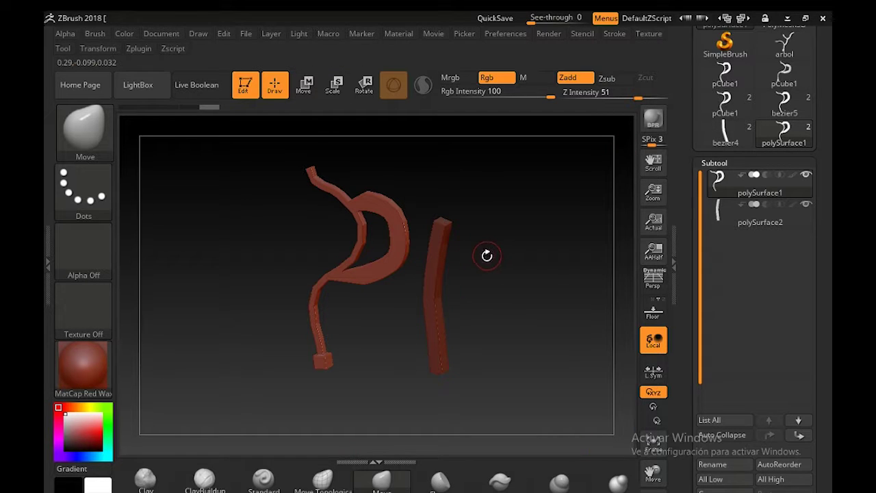
click(245, 84)
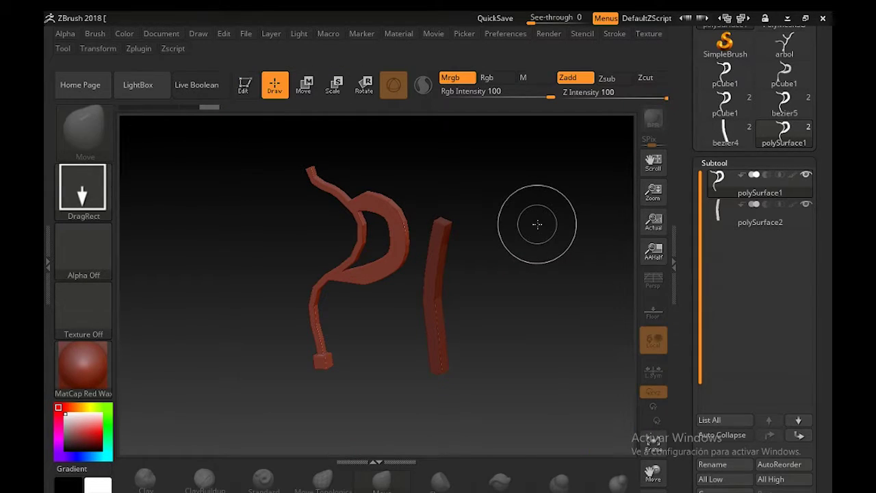
key(ctrl+n)
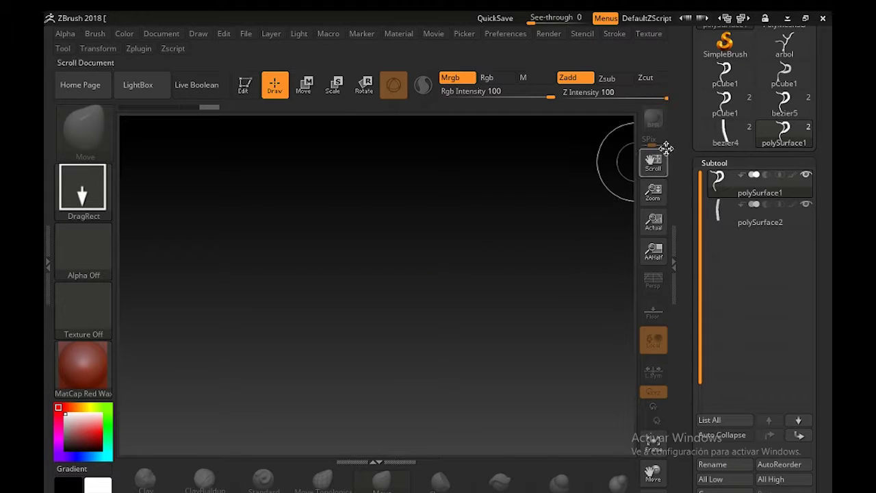
Import the pi FBX file from the scenes folder with the FBX ExportImport plugin
scroll(684, 119, up, 3)
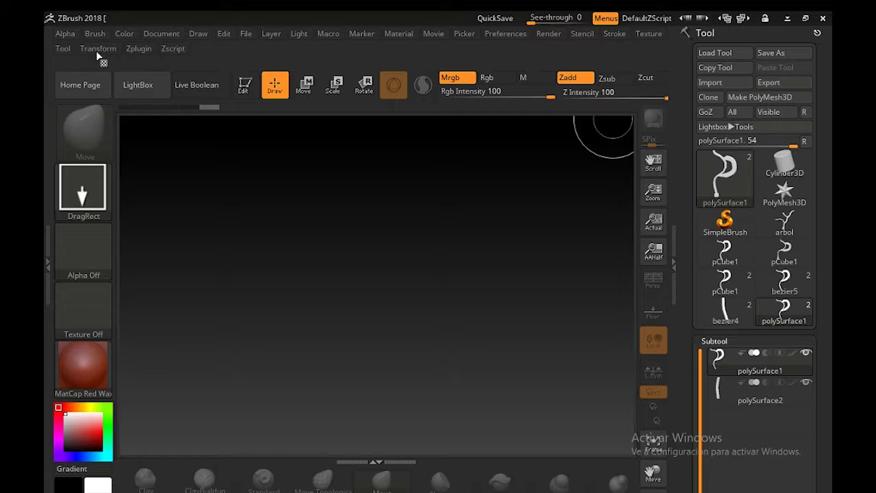
click(141, 50)
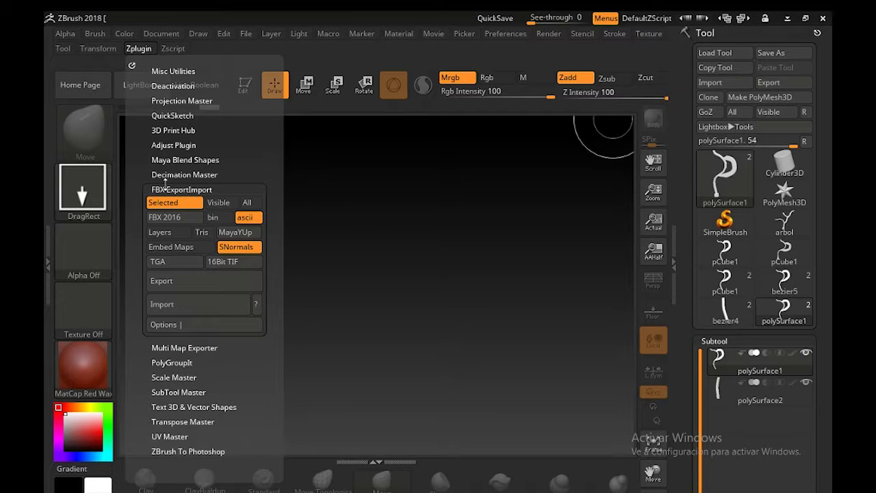
click(186, 298)
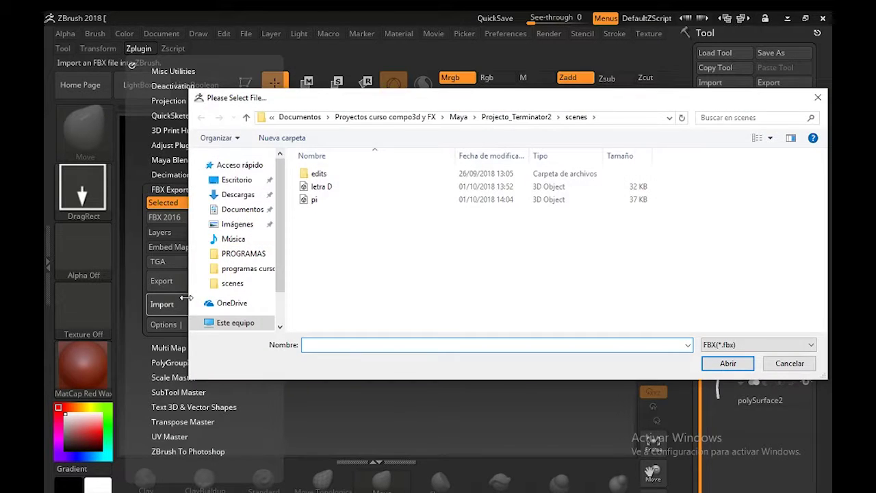
click(314, 200)
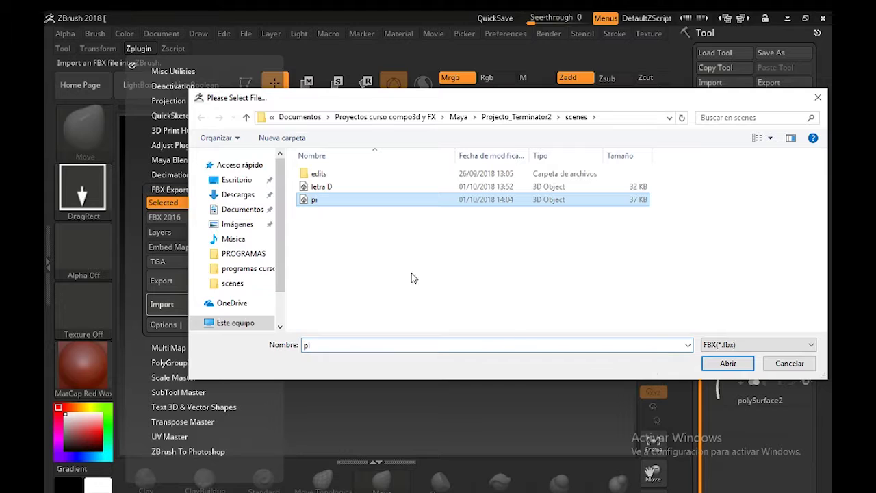
click(727, 365)
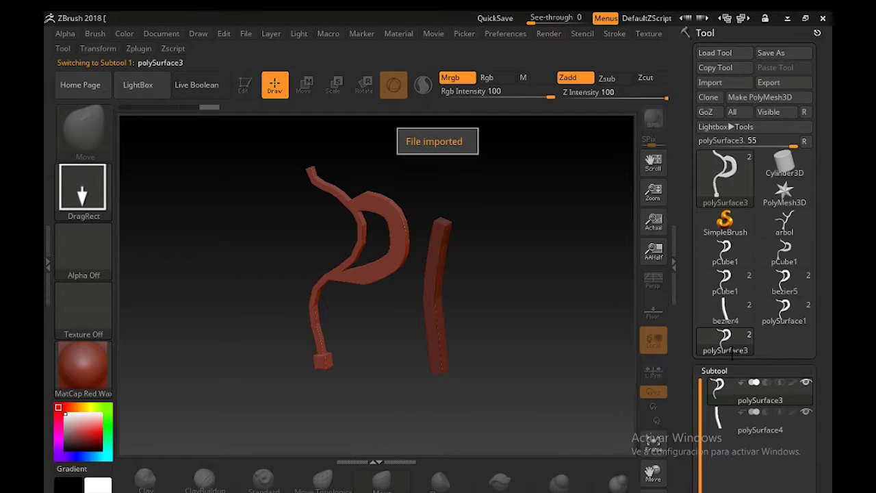
Make the polySurface4 subtool active, redraw the imported model larger on the canvas and turn on Edit mode
drag(692, 403, 691, 178)
click(714, 226)
click(714, 225)
click(734, 173)
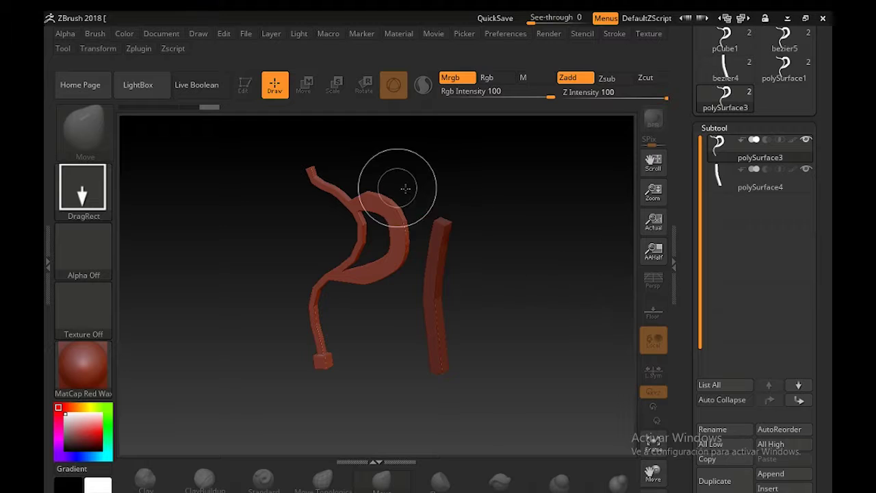
click(715, 190)
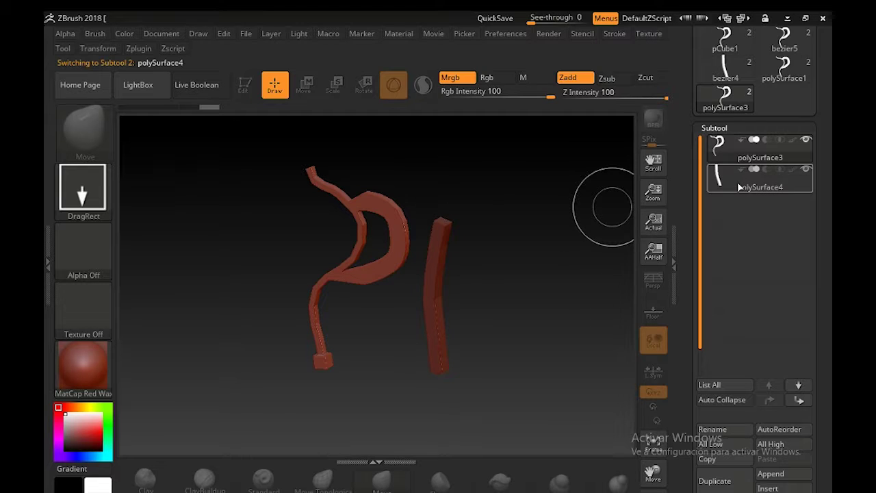
ctrl+shift+click(453, 230)
mouse_move(367, 268)
mouse_down()
mouse_move(371, 406)
mouse_move(387, 461)
mouse_up()
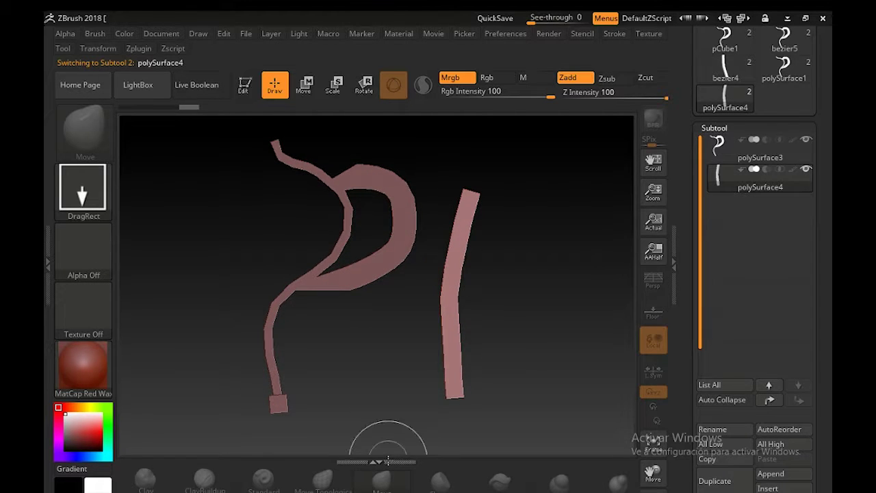
click(244, 94)
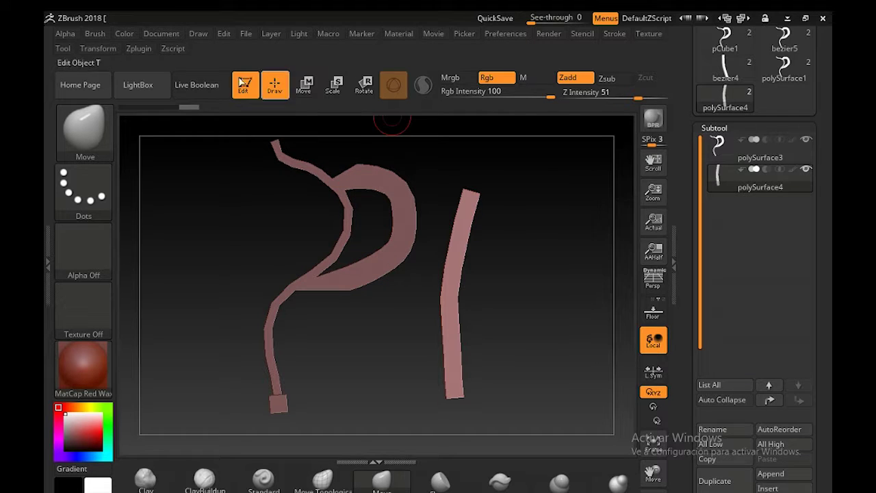
Inspect both imported subtools in turn and make polySurface3 the active one
mouse_move(551, 222)
mouse_down()
mouse_move(486, 266)
mouse_move(540, 262)
mouse_move(531, 265)
mouse_up()
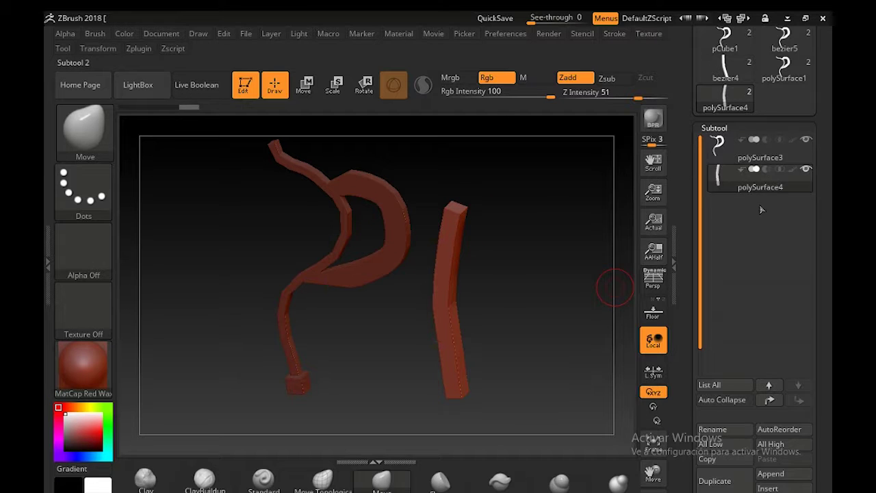
click(730, 149)
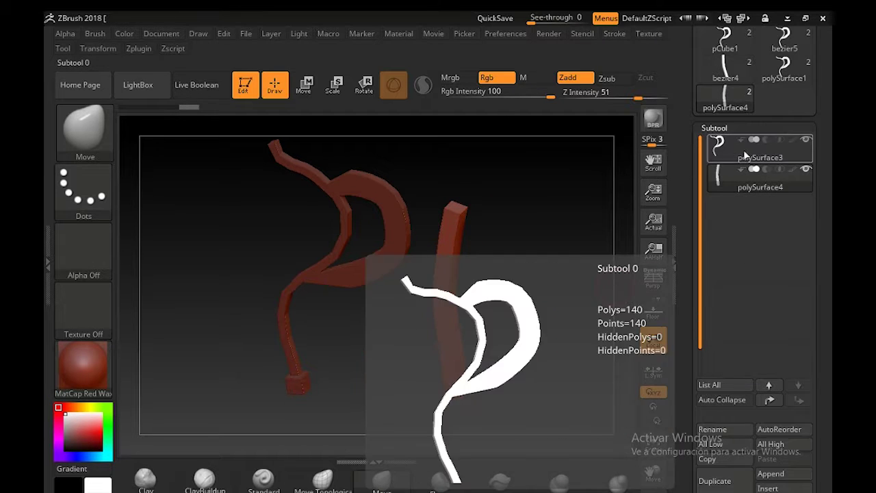
click(739, 179)
click(729, 151)
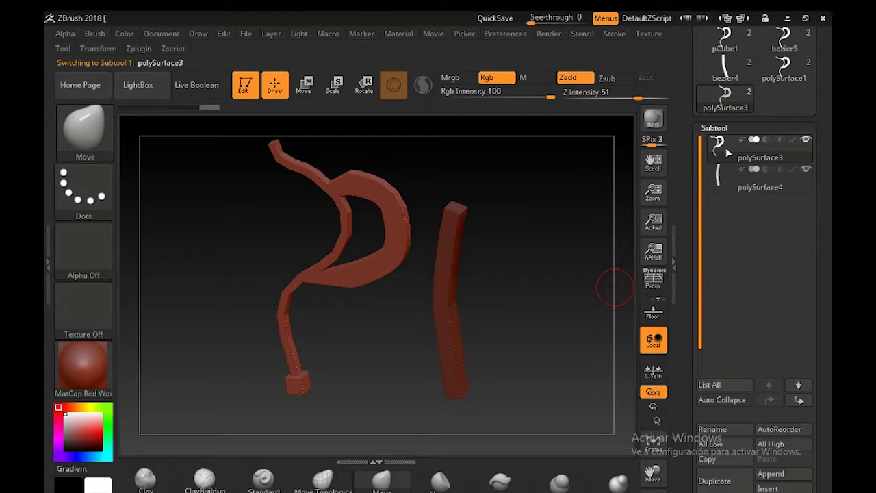
Merge polySurface3 down with polySurface4 into a single subtool, accepting that it cannot be undone
drag(687, 400, 684, 273)
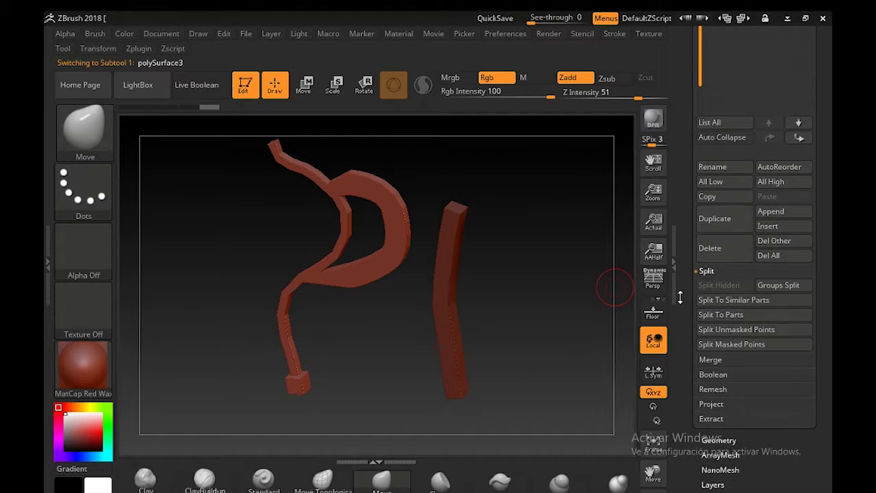
click(717, 363)
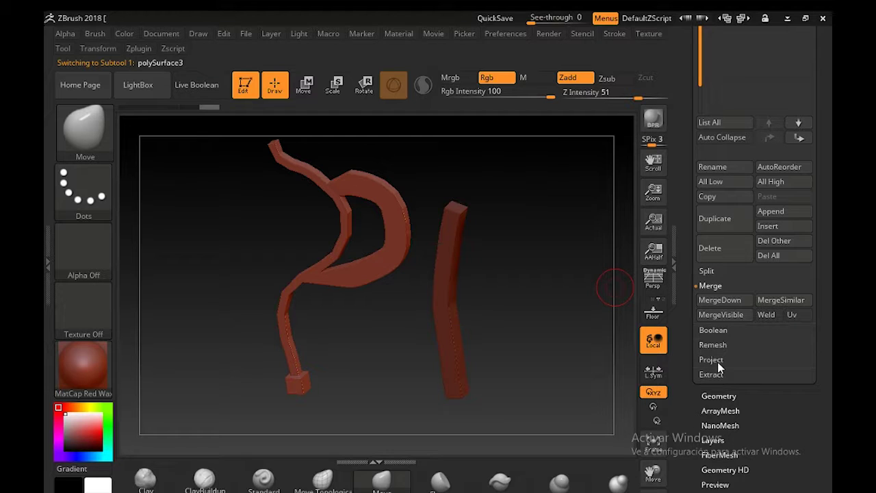
click(732, 302)
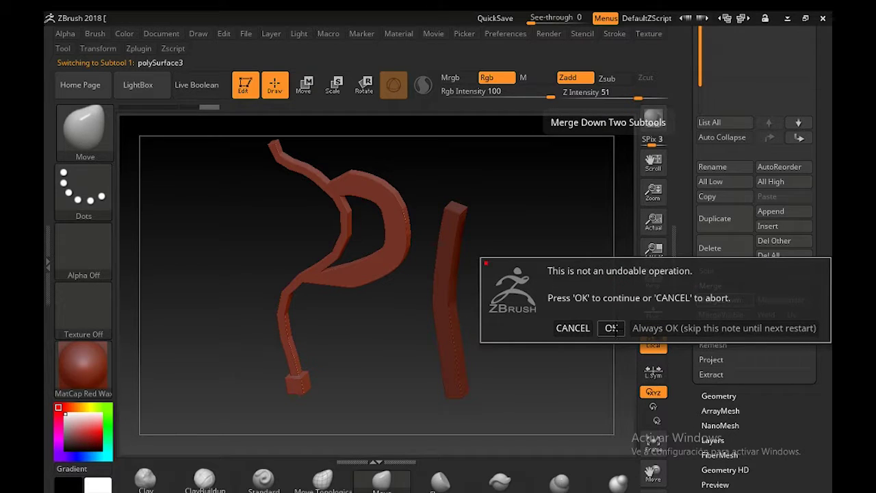
click(611, 328)
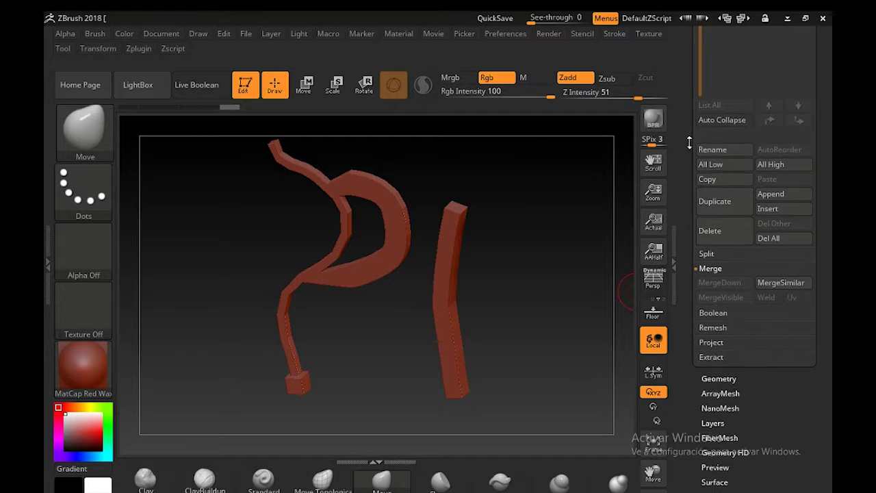
drag(689, 142, 683, 271)
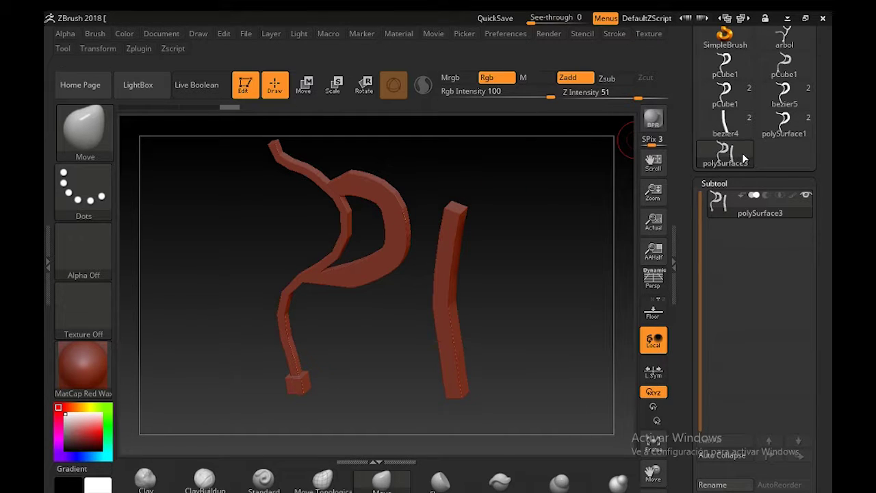
drag(681, 109, 681, 221)
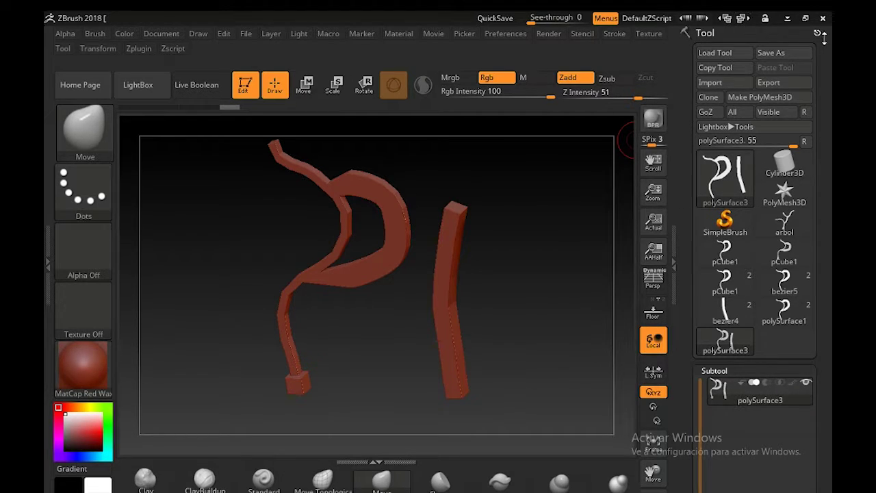
Set the Move brush's draw size to 508 and bend both branches of the merged mesh together with a few strokes
double_click(673, 269)
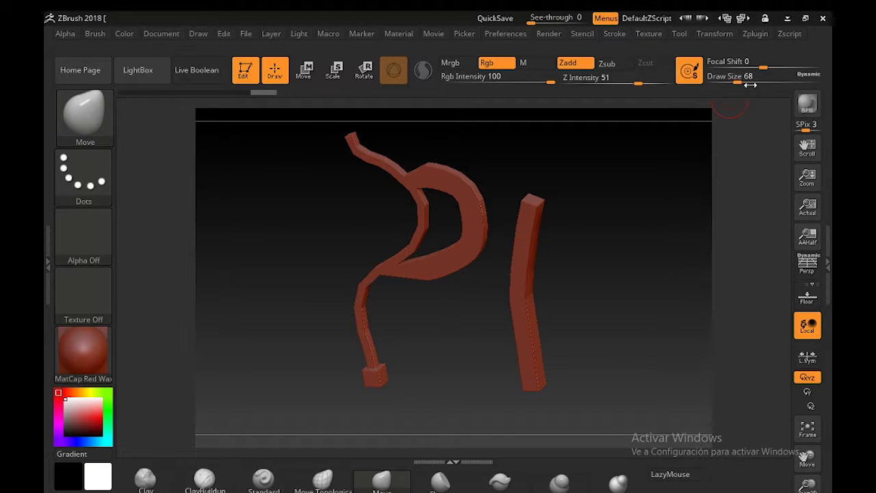
drag(739, 82, 787, 83)
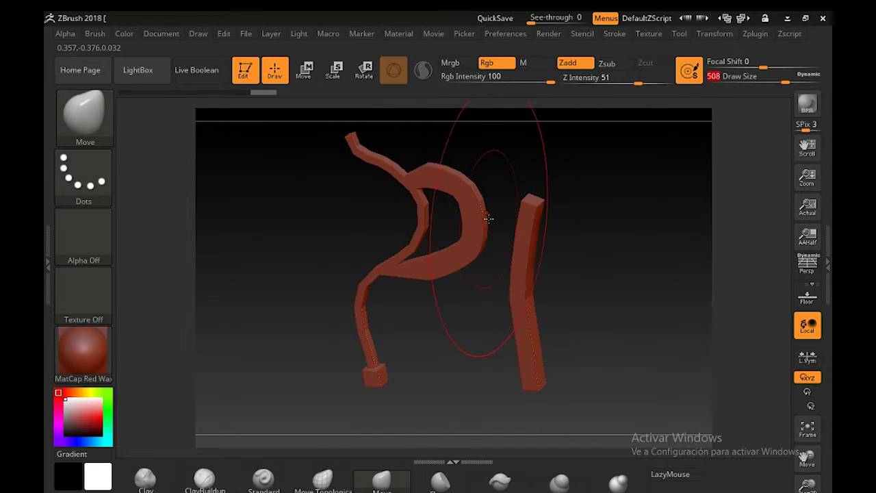
mouse_move(498, 211)
mouse_down()
mouse_move(544, 195)
mouse_move(405, 253)
mouse_move(449, 238)
mouse_move(409, 265)
mouse_move(450, 263)
mouse_move(443, 270)
mouse_move(479, 260)
mouse_move(442, 303)
mouse_up()
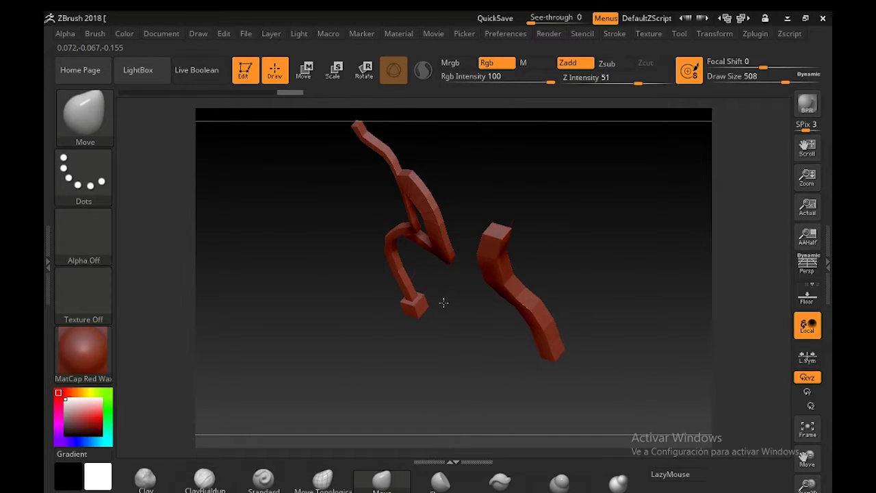
drag(457, 259, 425, 292)
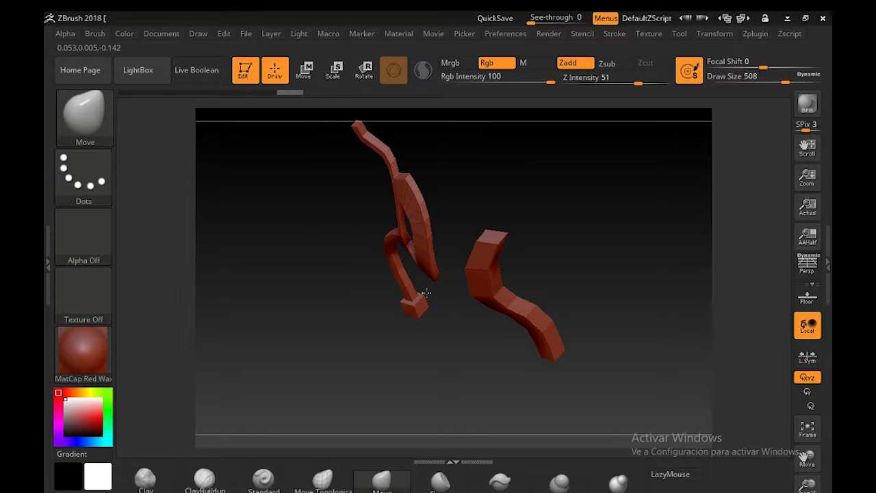
drag(370, 123, 392, 119)
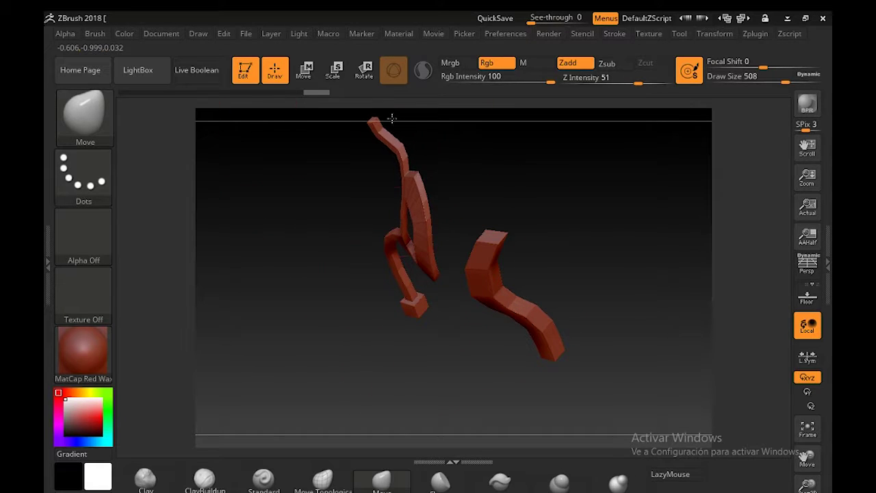
mouse_move(488, 255)
mouse_down()
mouse_move(498, 246)
mouse_move(602, 264)
mouse_move(543, 322)
mouse_move(513, 230)
mouse_move(522, 182)
mouse_move(527, 197)
mouse_up()
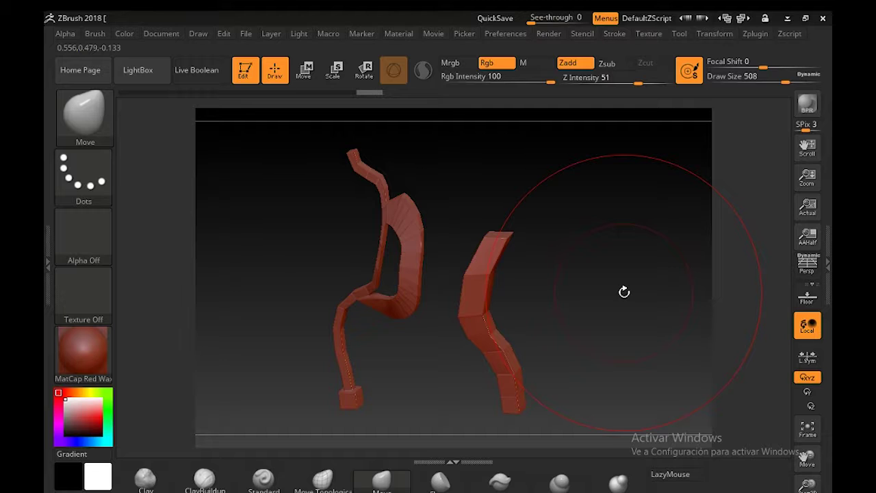
click(827, 262)
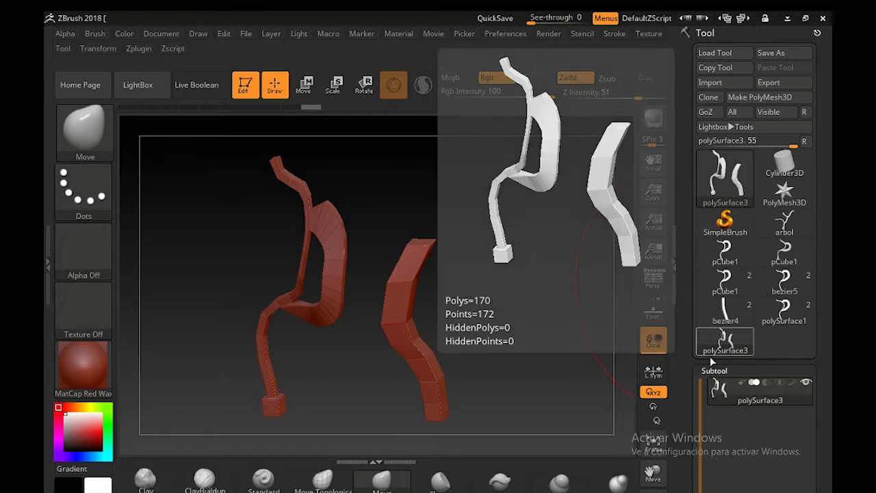
Divide the merged polySurface3 mesh in the Geometry settings up to subdivision level 3
mouse_move(730, 383)
click(713, 370)
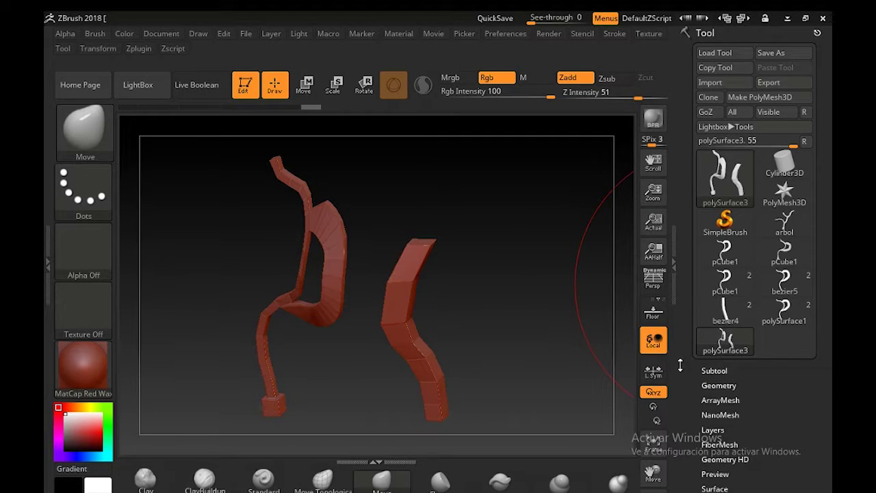
click(719, 385)
scroll(718, 385, down, 5)
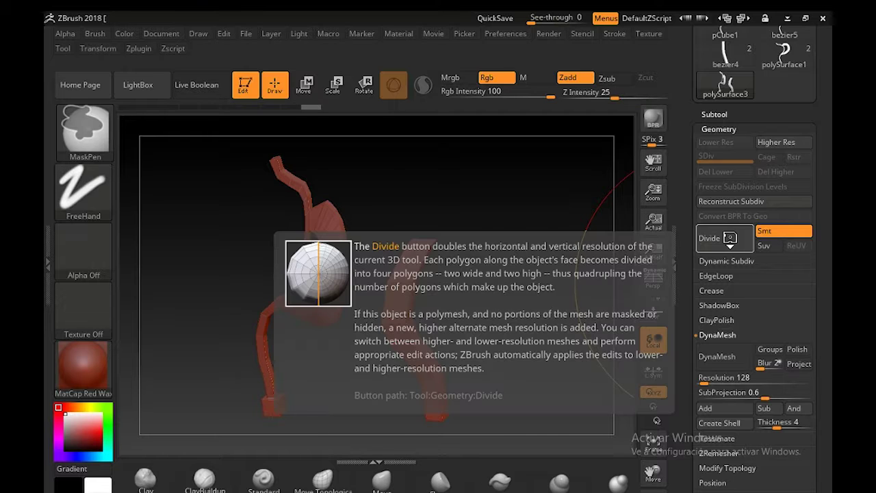
click(728, 236)
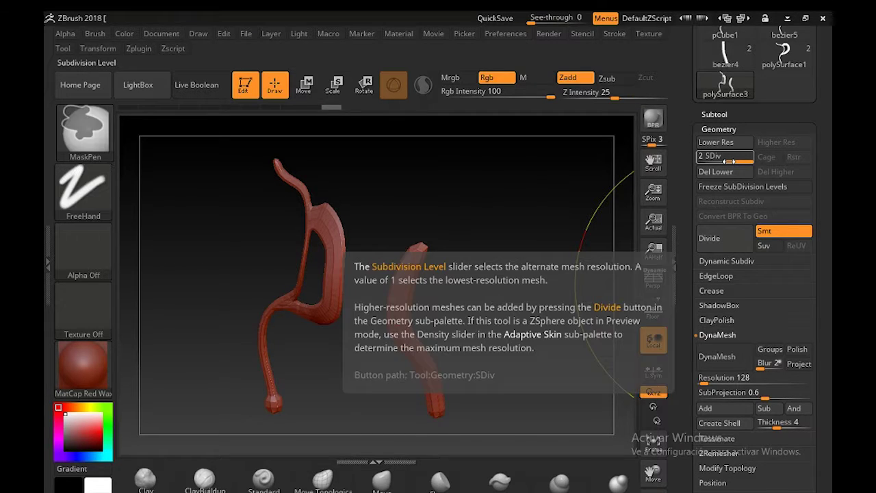
click(729, 160)
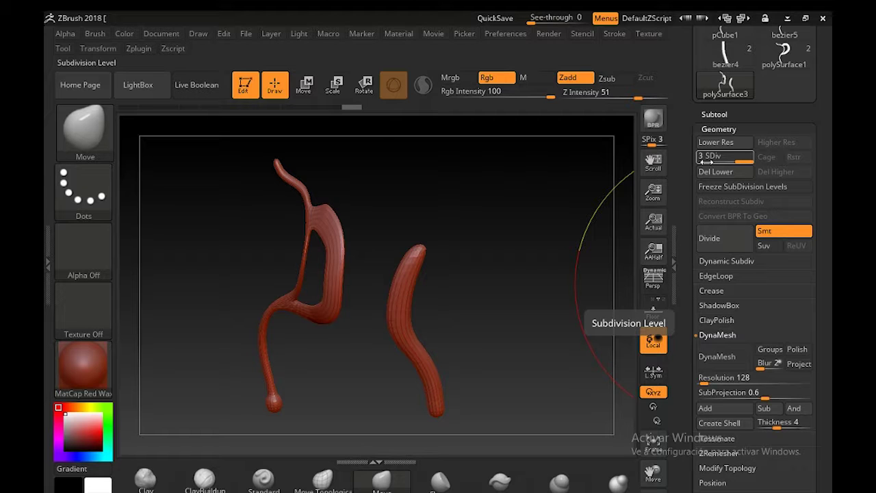
scroll(677, 233, up, 5)
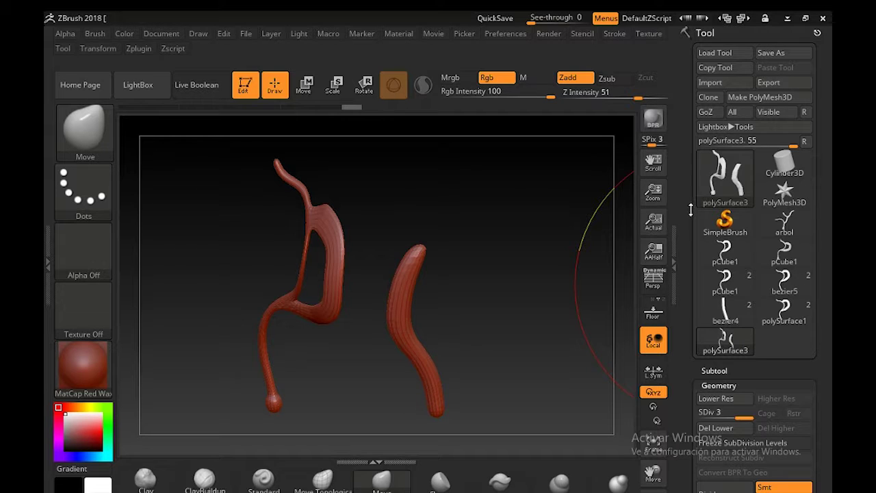
Examine the subdivided branches and switch repeatedly between the Move brush and the temporary Smooth brush to compare their Z Intensity settings
mouse_move(726, 182)
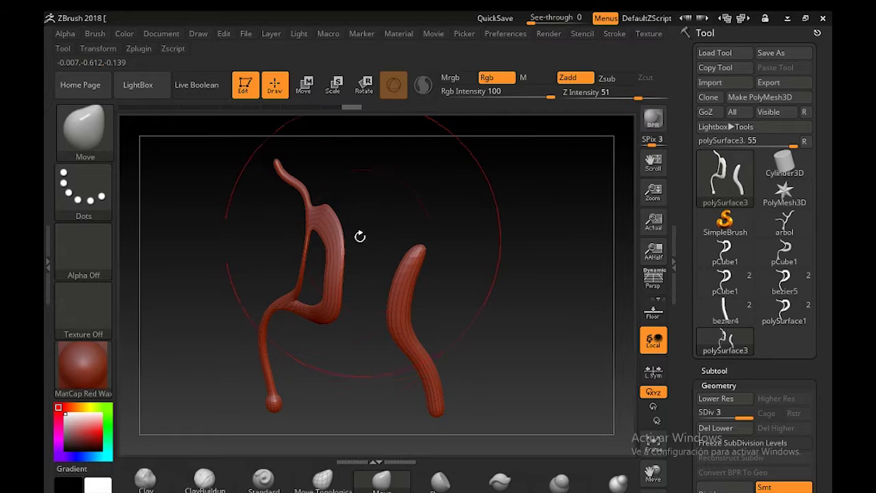
mouse_move(396, 198)
mouse_down()
mouse_move(430, 207)
mouse_move(413, 221)
mouse_move(405, 175)
mouse_move(391, 205)
mouse_move(422, 195)
mouse_move(410, 180)
mouse_move(425, 186)
mouse_move(420, 172)
mouse_up()
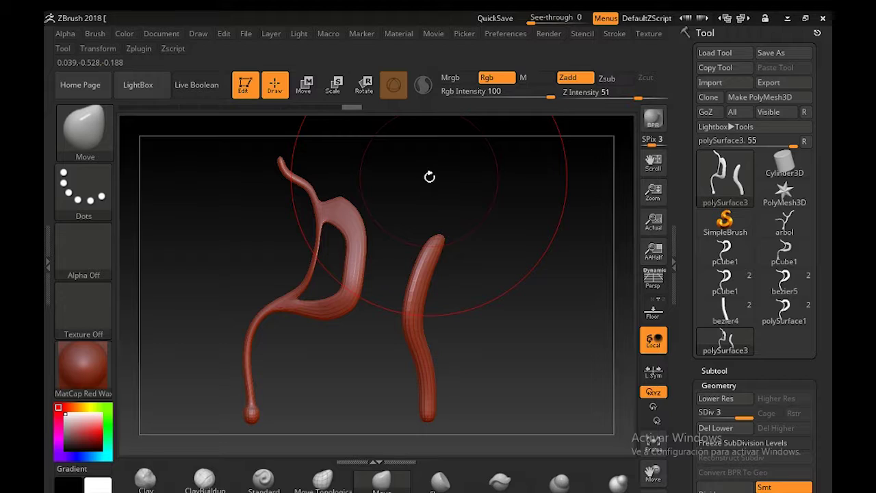
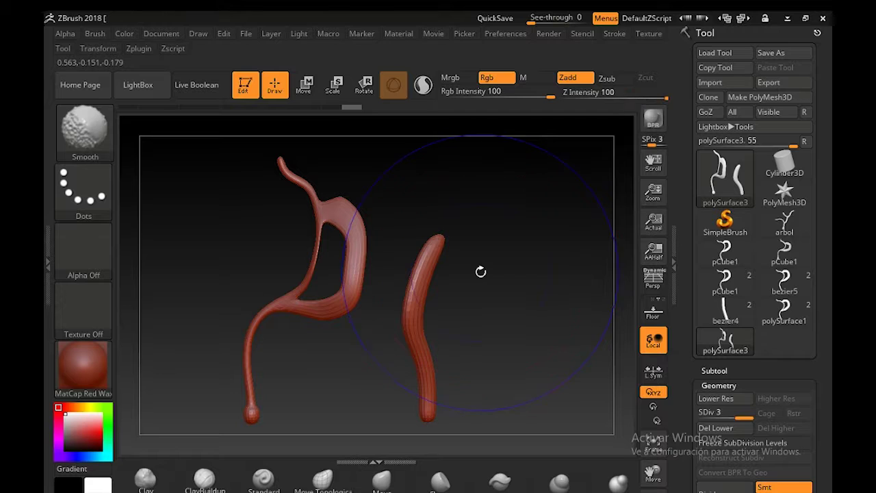
key(shift)
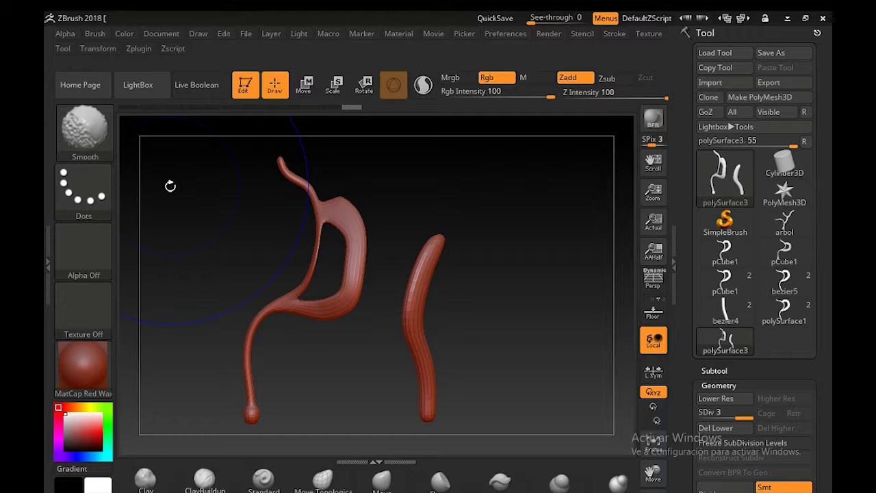
key(shift)
key(shift)
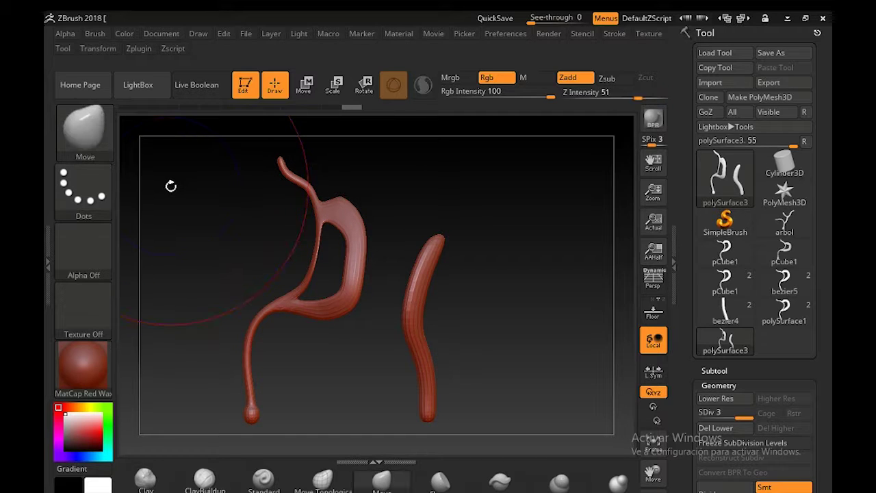
key(shift)
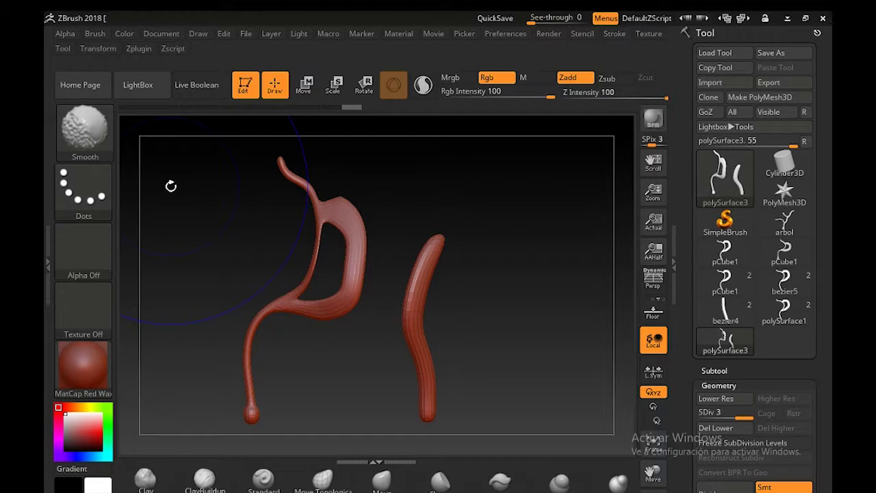
key(shift)
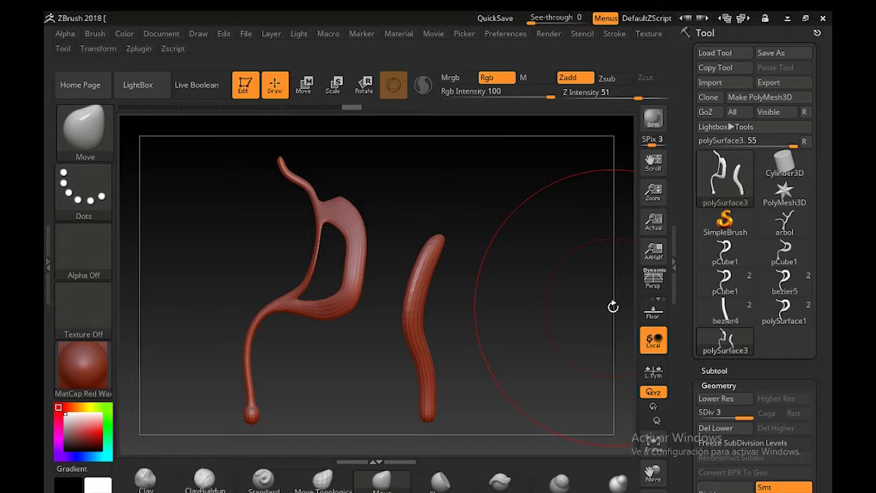
key(shift)
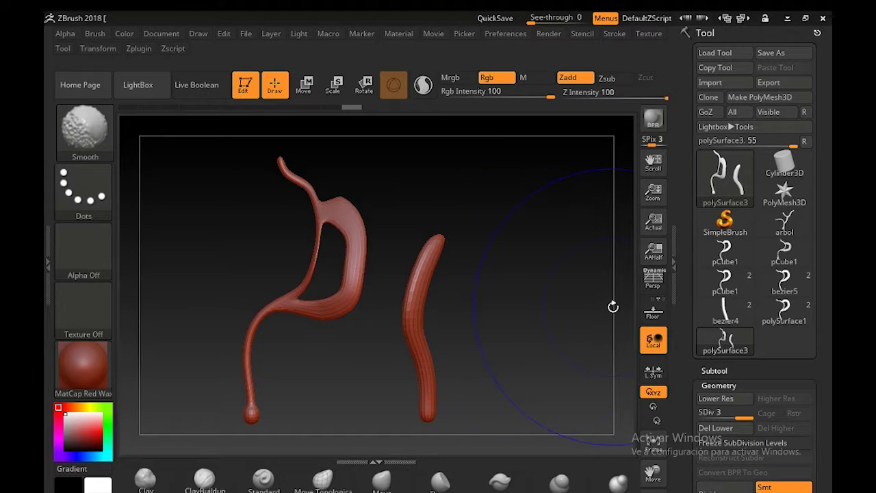
key(shift)
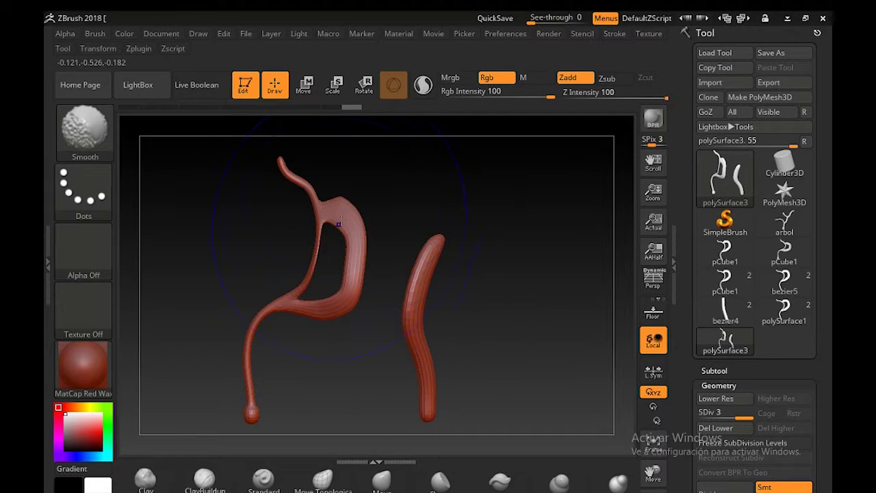
key(shift)
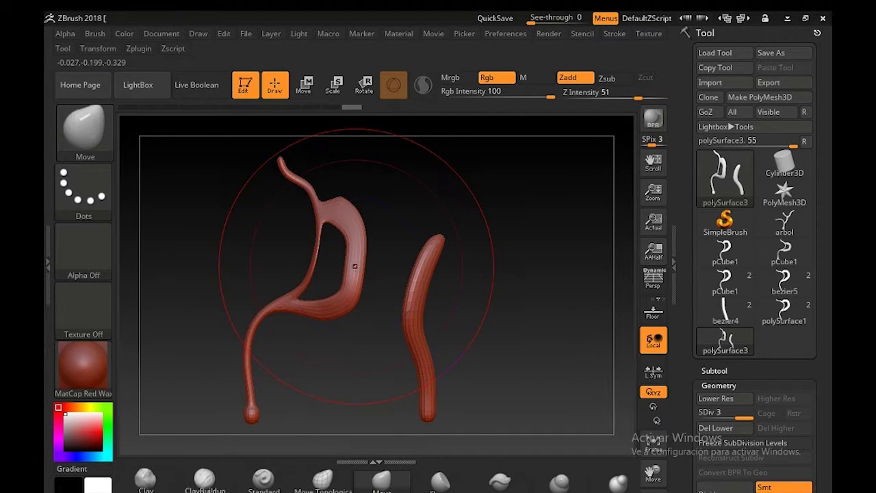
key(shift)
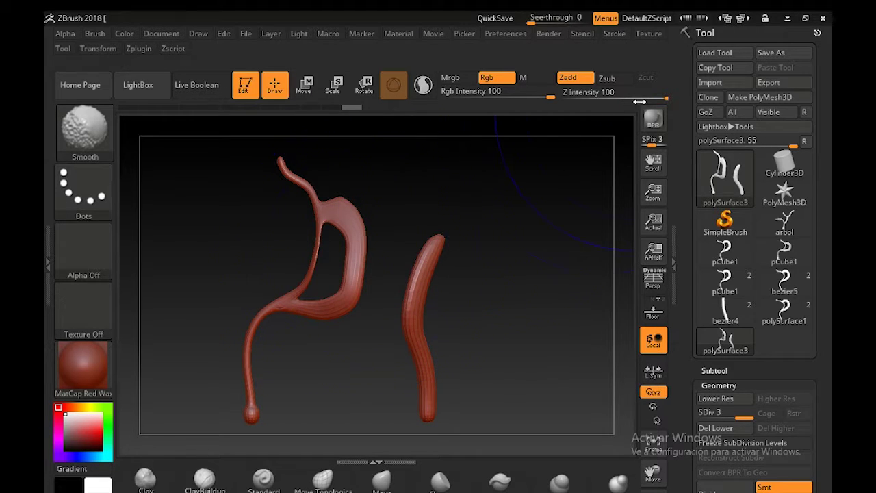
key(shift)
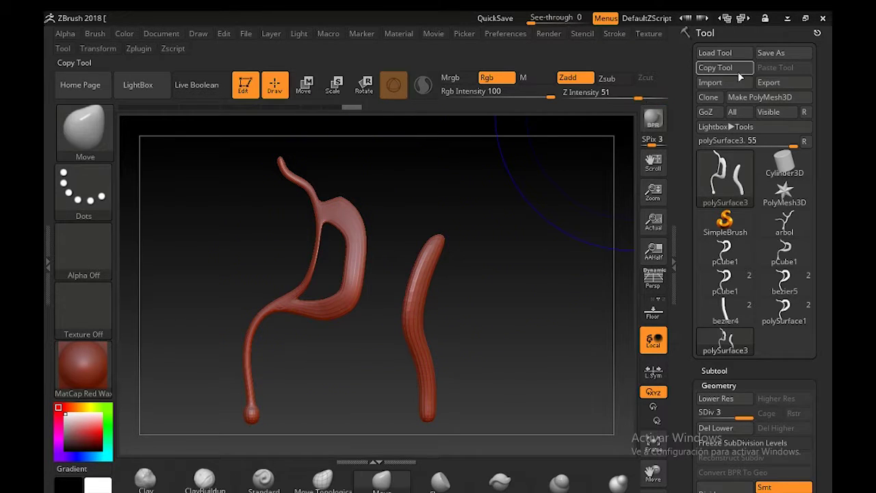
Collapse the tool tray and set the Move brush's Draw Size to 77
click(673, 260)
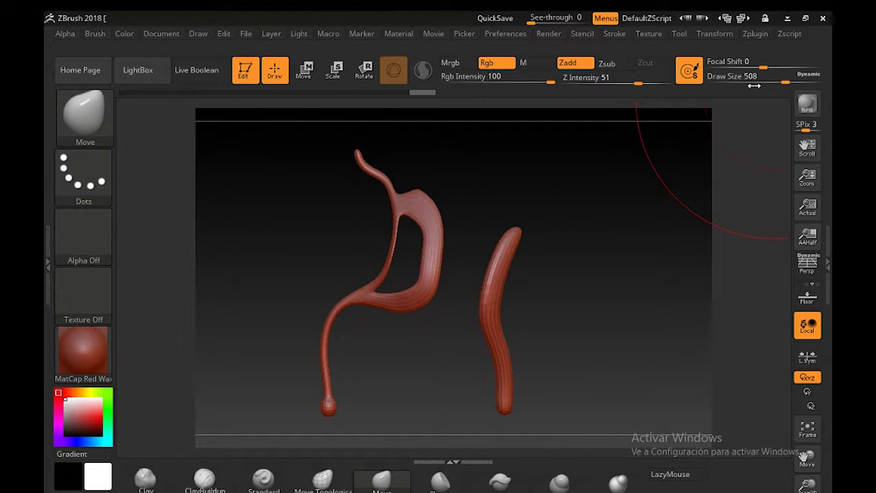
drag(789, 83, 738, 78)
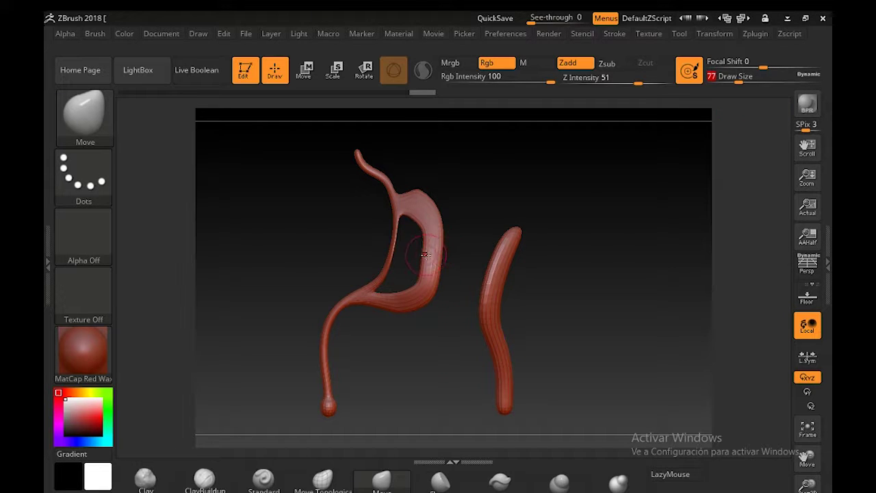
mouse_move(425, 254)
ctrl+right_down()
mouse_move(499, 247)
mouse_move(515, 241)
mouse_move(500, 228)
mouse_move(514, 221)
ctrl+right_up()
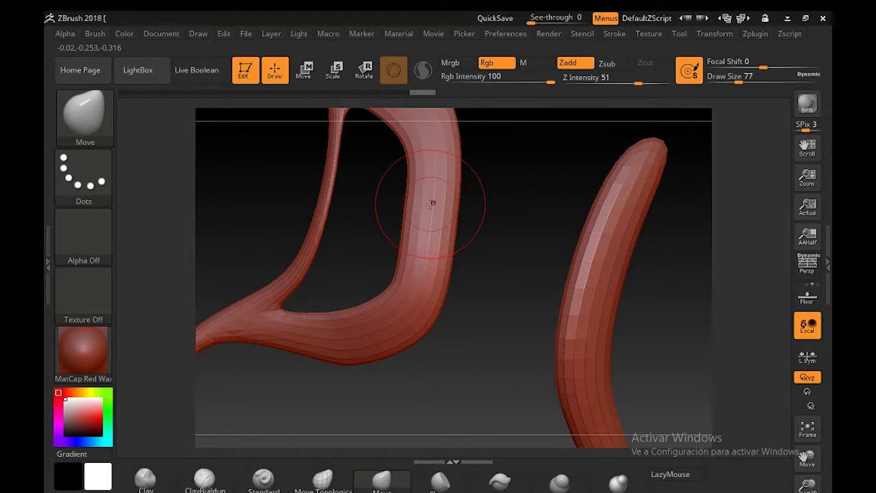
Try smoothing the thick side of the looped branch at Z Intensity 100, and undo the stroke
key(shift)
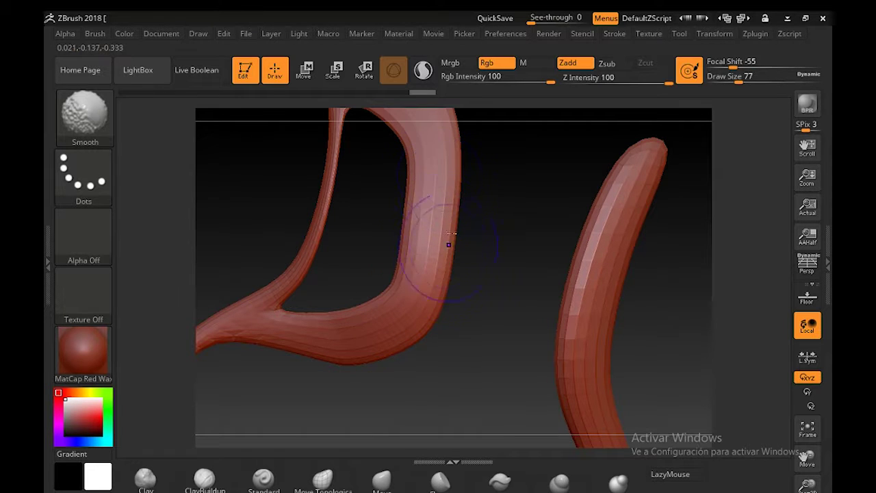
mouse_move(434, 192)
shift+mouse_down()
mouse_move(426, 255)
mouse_move(391, 309)
shift+mouse_up()
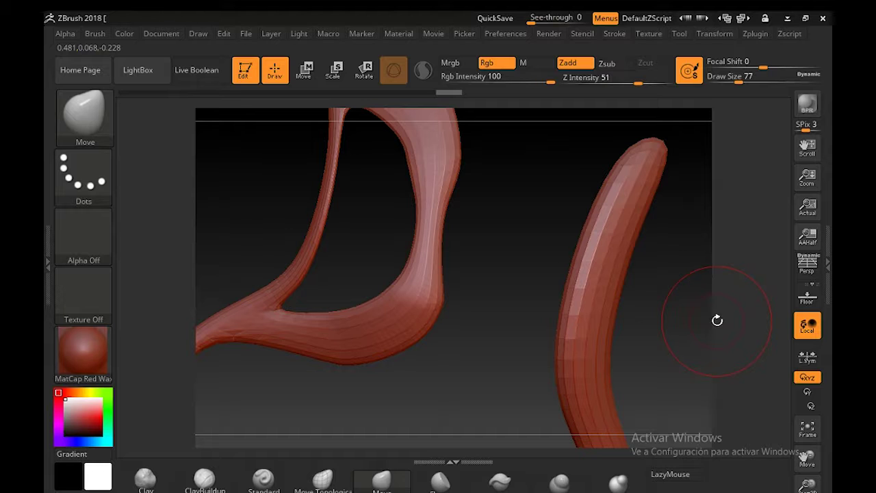
key(ctrl+shift+z)
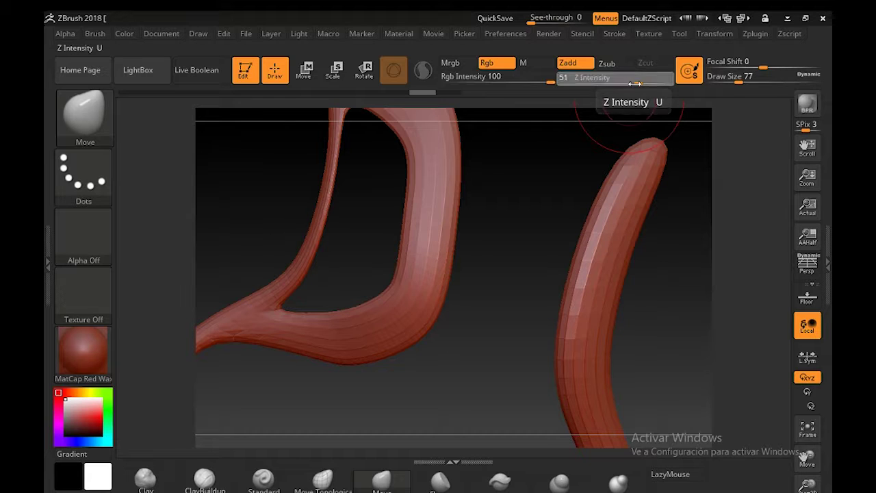
Set the Z Intensity to 5 for the Move brush and to 7 for the Smooth brush
drag(635, 83, 588, 85)
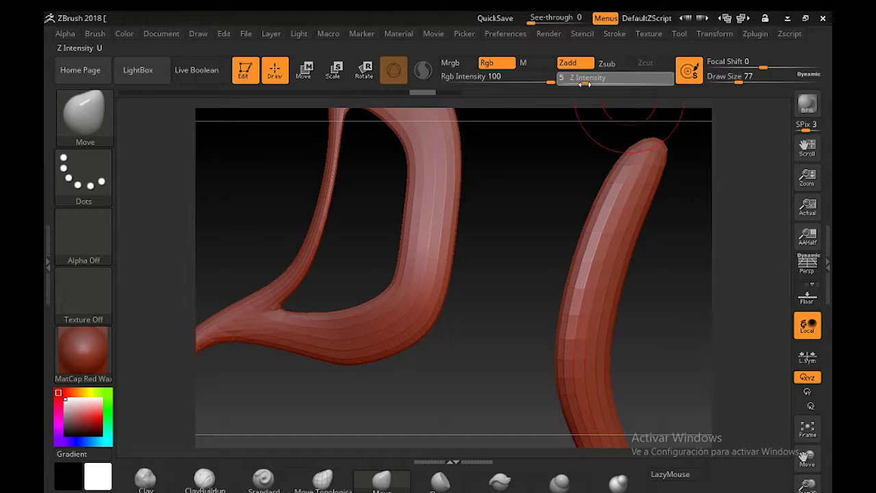
key(shift)
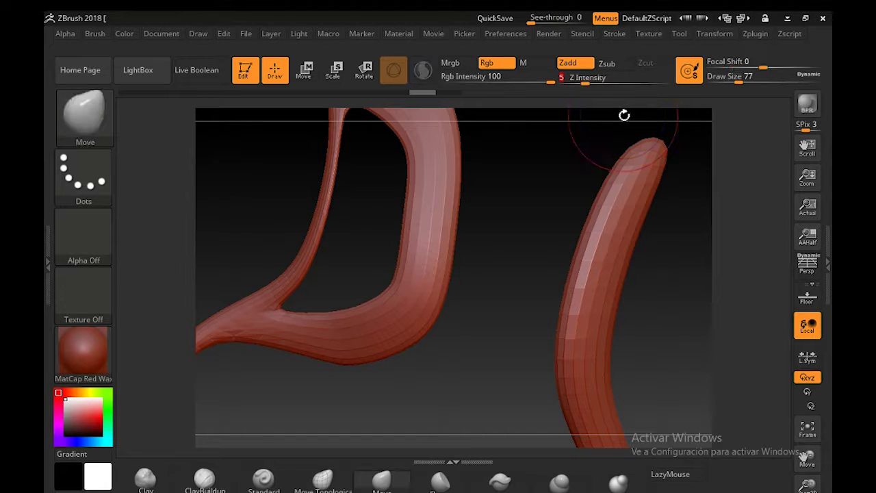
key(shift)
key(shift)
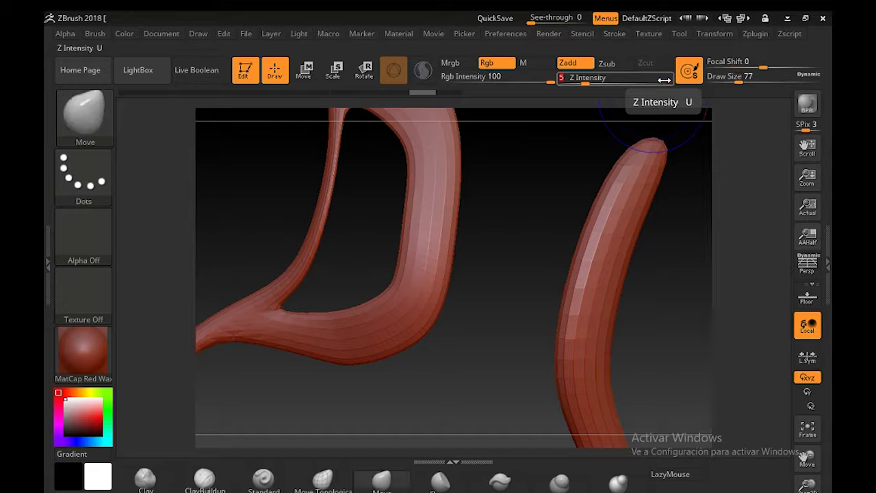
key(shift)
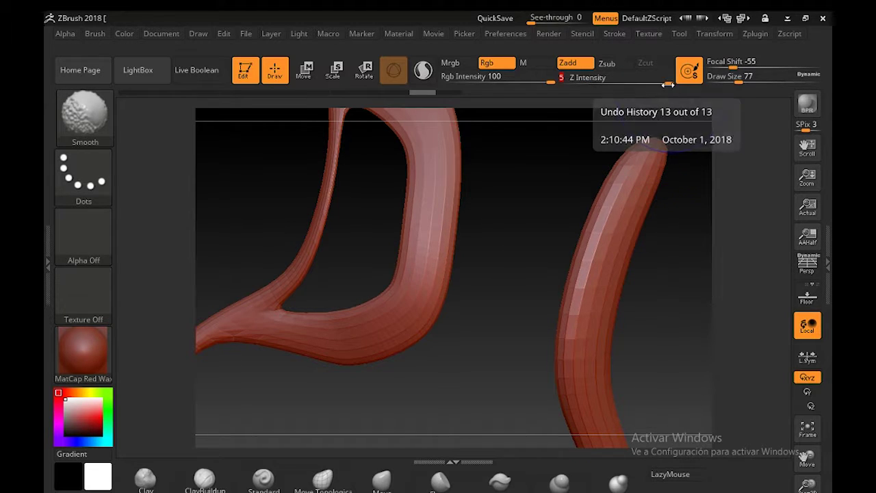
drag(645, 83, 593, 84)
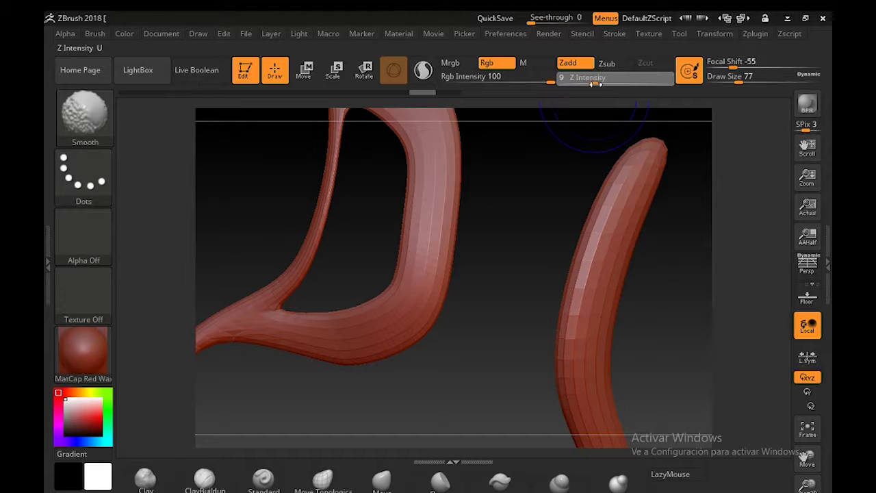
drag(592, 82, 587, 90)
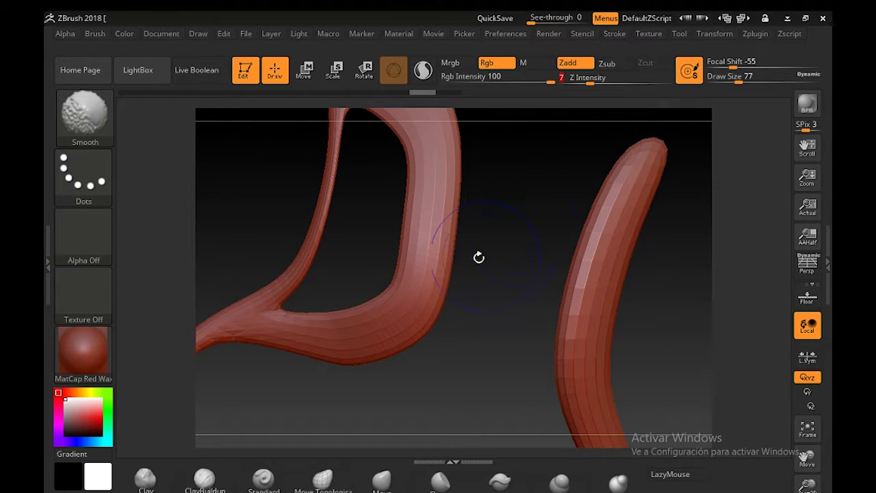
Reselect the Move brush and lightly smooth the looped and the straight branch with the temporary Smooth brush
key(b)
key(m)
key(v)
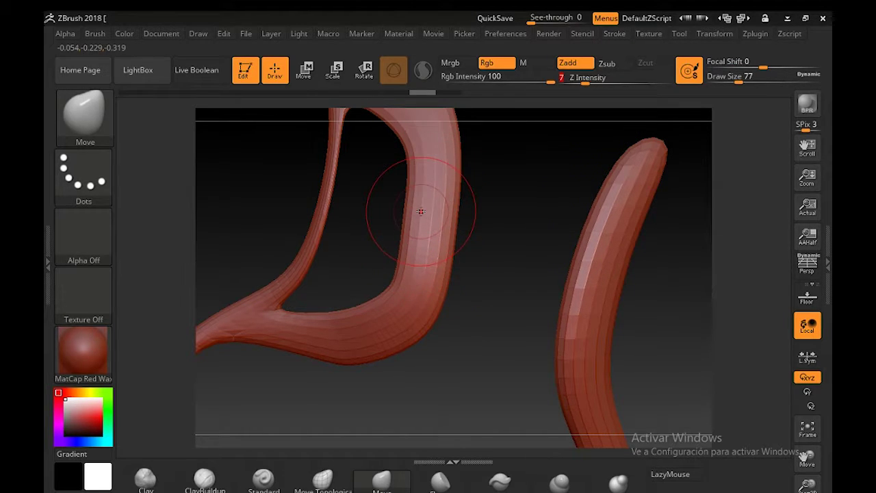
key(shift)
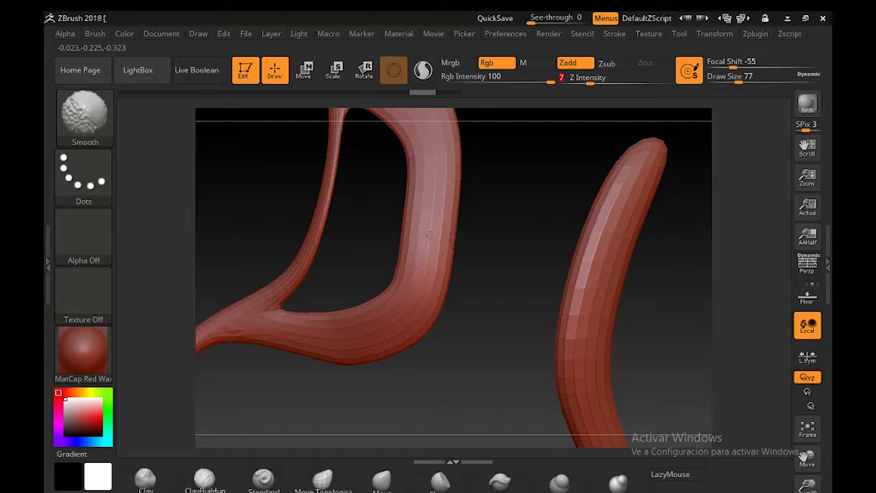
mouse_move(401, 301)
shift+mouse_down()
mouse_move(321, 346)
mouse_move(274, 322)
mouse_move(219, 327)
mouse_move(287, 321)
shift+mouse_up()
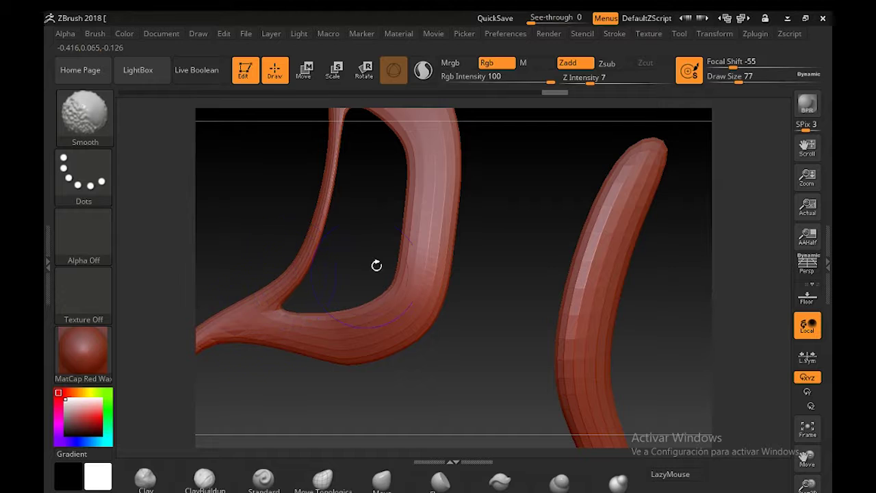
shift+drag(438, 178, 444, 139)
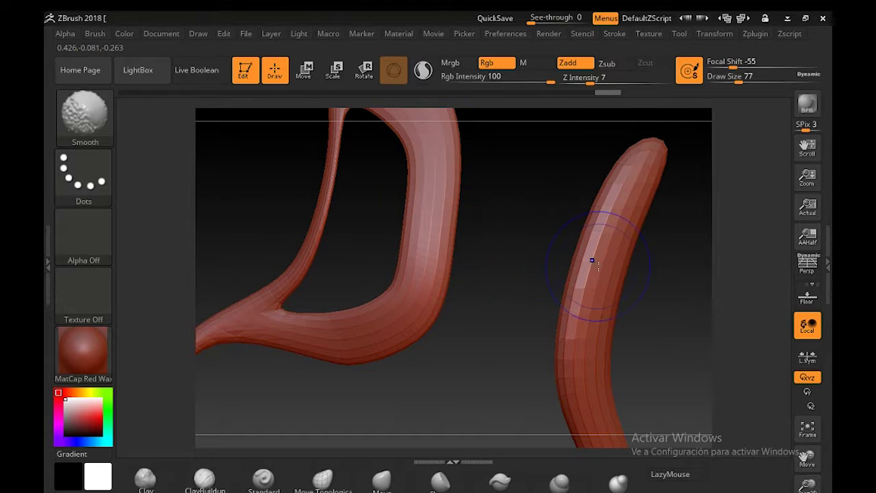
shift+drag(592, 258, 608, 354)
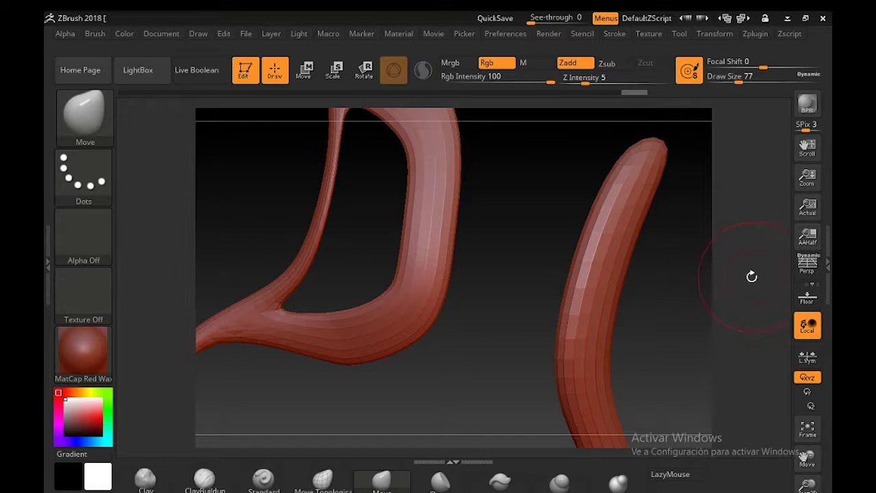
key(ctrl)
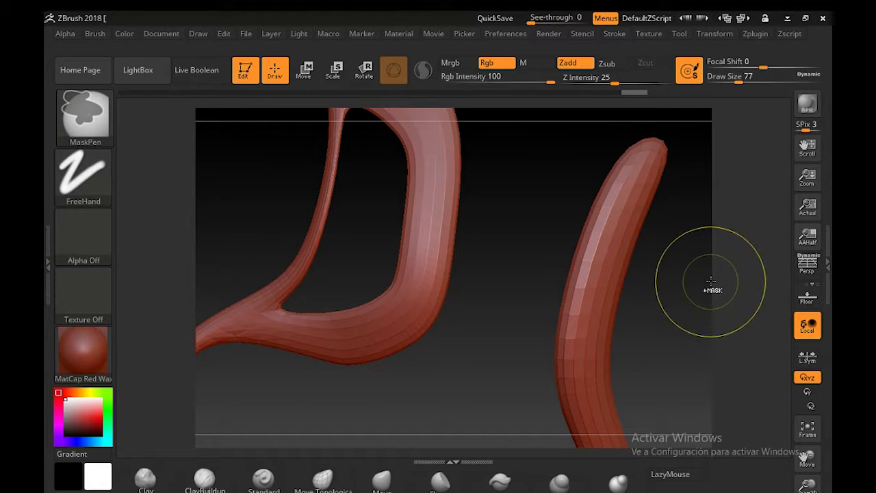
Subdivide the merged mesh once more and lightly smooth the looped branch's thick side and the straight branch
ctrl+click(711, 281)
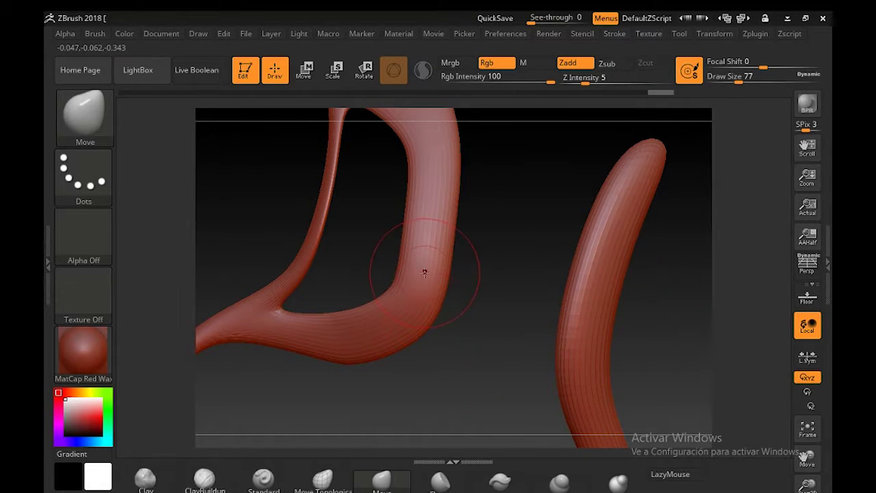
key(shift)
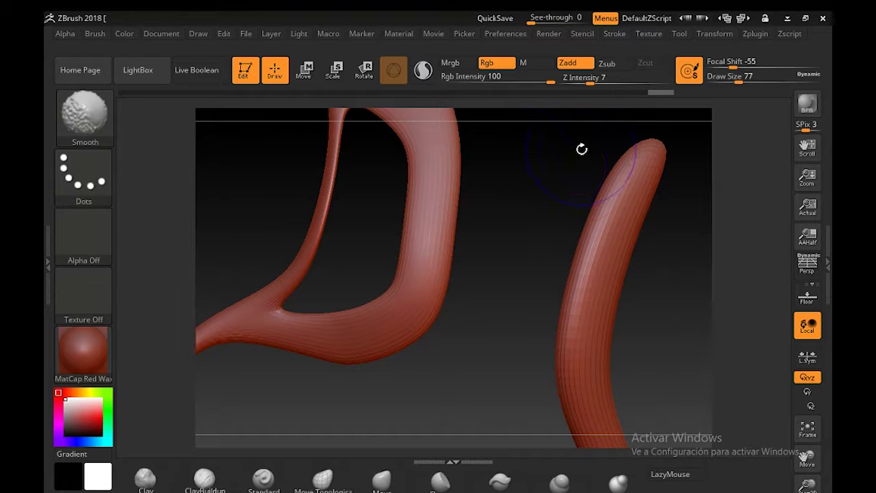
mouse_move(451, 180)
shift+mouse_down()
mouse_move(430, 231)
mouse_move(434, 248)
mouse_move(447, 196)
mouse_move(432, 172)
shift+mouse_up()
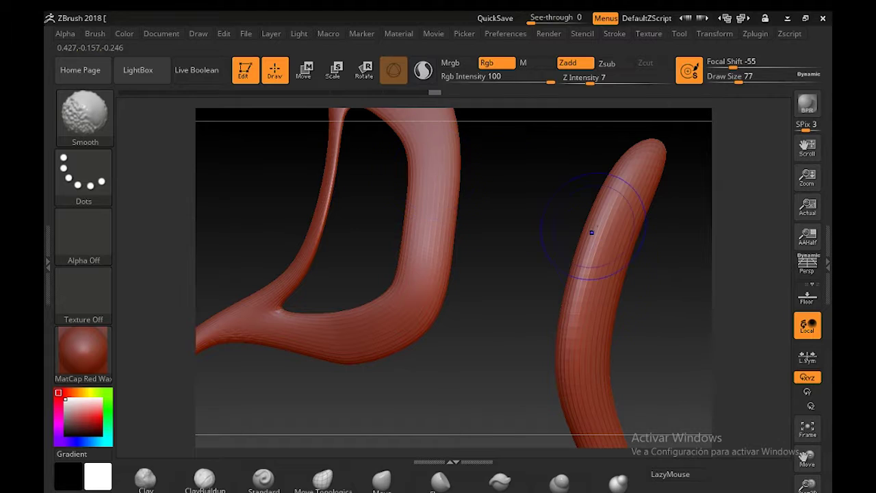
mouse_move(591, 233)
shift+mouse_down()
mouse_move(612, 244)
mouse_move(607, 254)
shift+mouse_up()
mouse_move(452, 179)
shift+mouse_down()
mouse_move(467, 203)
mouse_move(457, 262)
shift+mouse_up()
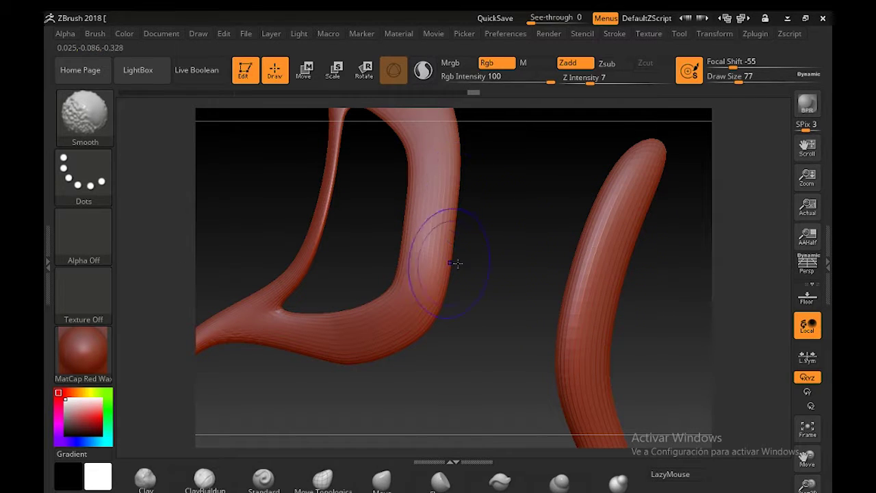
shift+drag(622, 194, 595, 252)
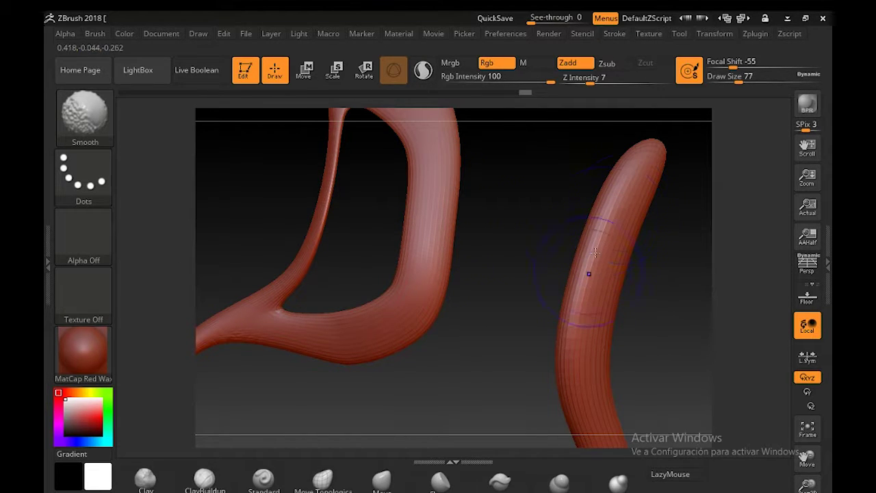
Reselect the Move brush and smooth the looped branch's thick side, lower bend and fork with the temporary Smooth brush
key(b)
key(m)
key(v)
mouse_move(541, 233)
mouse_down()
mouse_move(524, 309)
mouse_move(502, 280)
mouse_up()
key(shift)
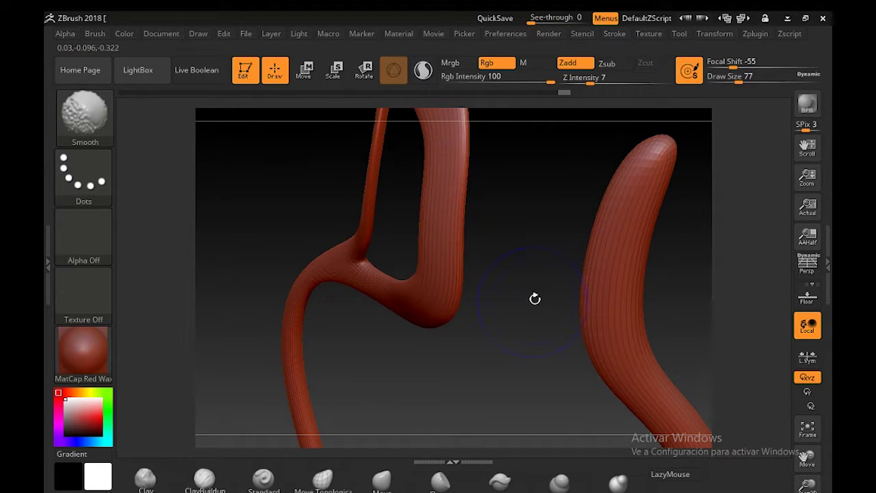
shift+drag(445, 149, 448, 270)
shift+drag(437, 320, 420, 300)
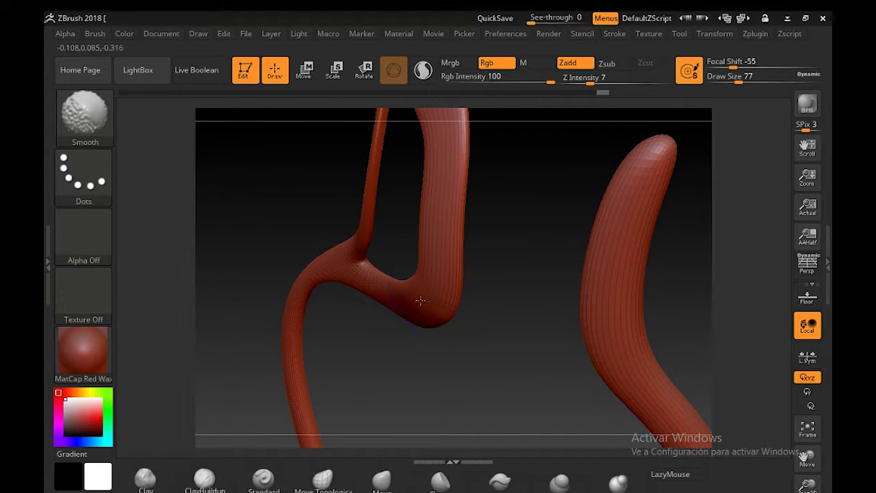
shift+drag(359, 284, 372, 280)
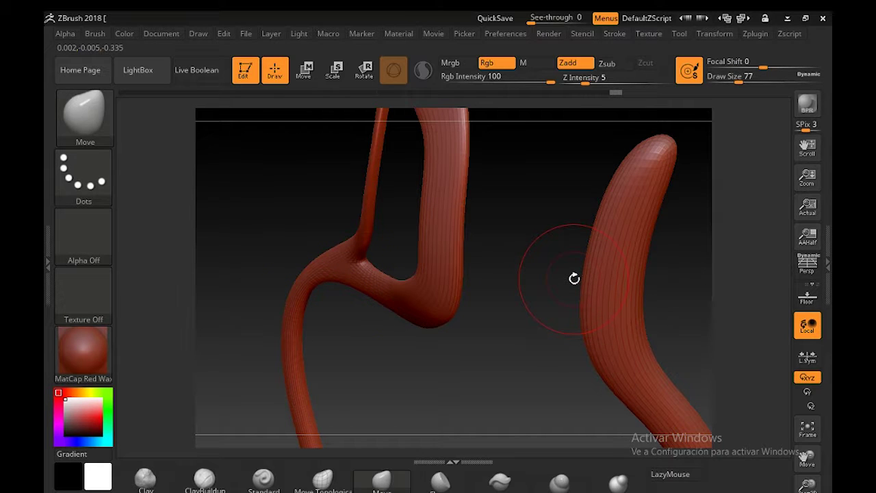
Subdivide the mesh to level 5 and lightly smooth the looped branch's lower bend and the straight branch
key(ctrl)
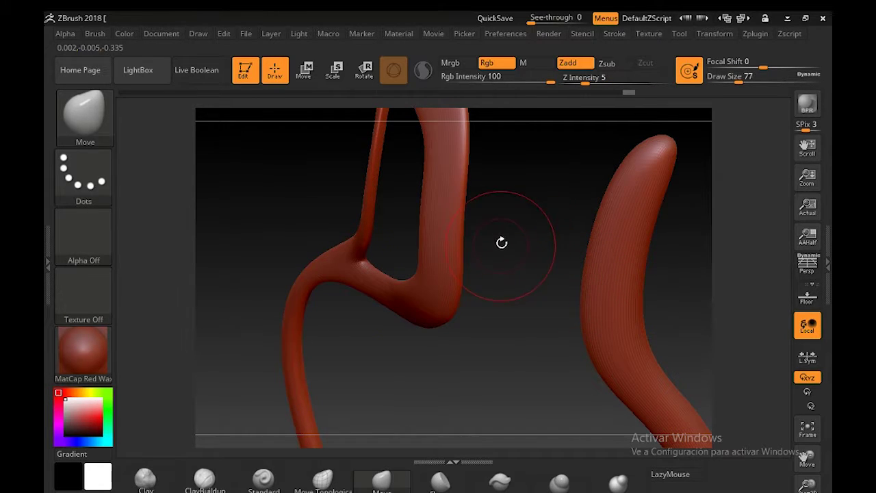
key(shift)
mouse_move(437, 266)
shift+mouse_down()
mouse_move(444, 223)
mouse_move(420, 170)
mouse_move(428, 201)
mouse_move(447, 181)
mouse_move(440, 304)
shift+mouse_up()
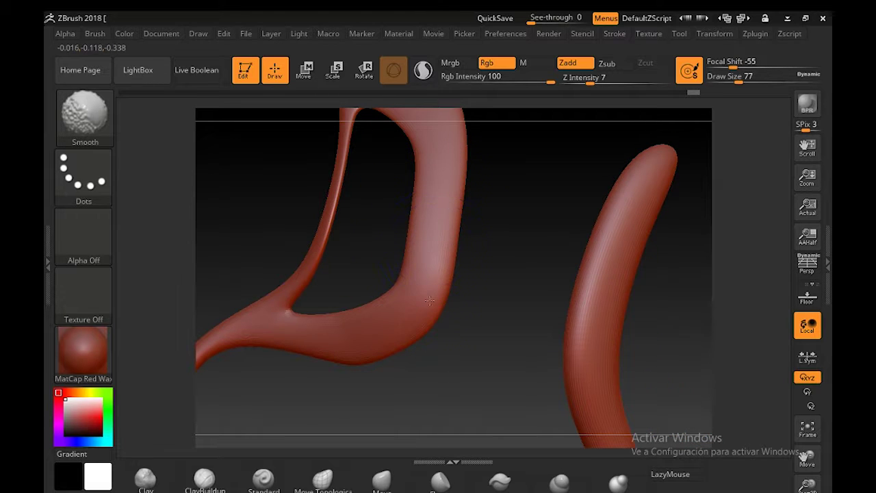
mouse_move(599, 297)
shift+mouse_down()
mouse_move(609, 246)
mouse_move(582, 308)
mouse_move(592, 295)
shift+mouse_up()
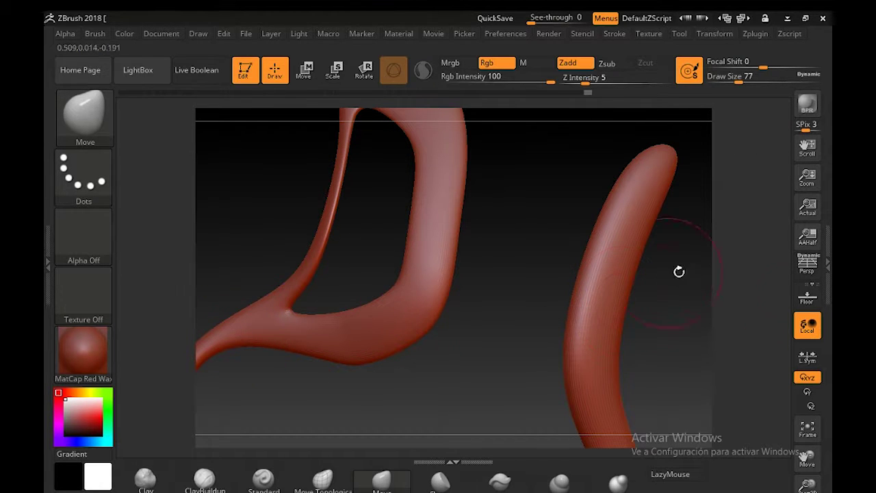
Reopen the tool tray, check the subdivided branches from different angles, and delete the mesh's lower subdivision levels
double_click(826, 275)
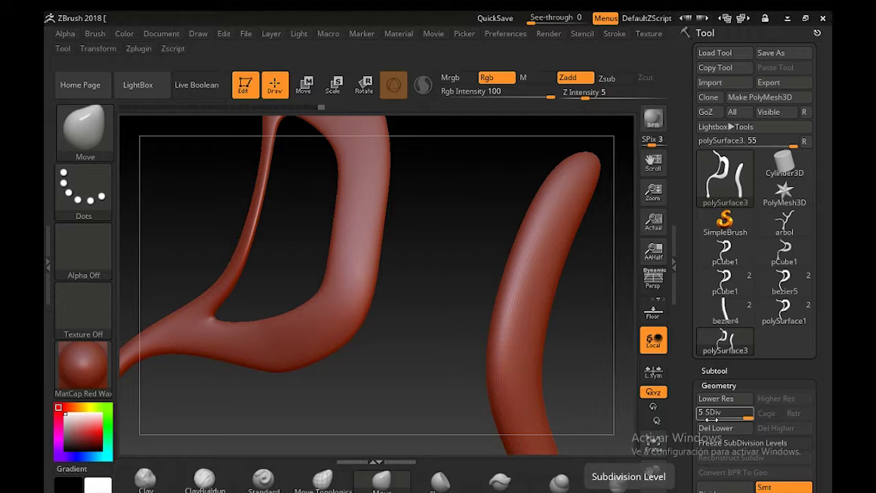
drag(462, 294, 439, 360)
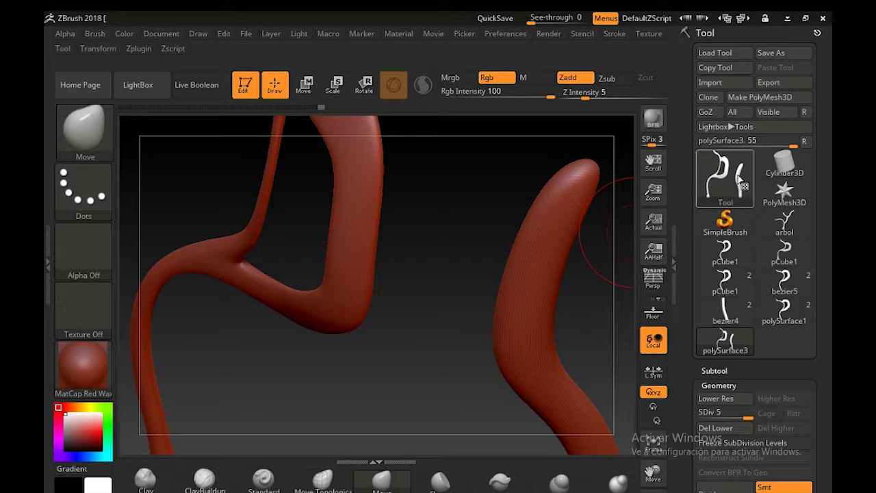
mouse_move(739, 183)
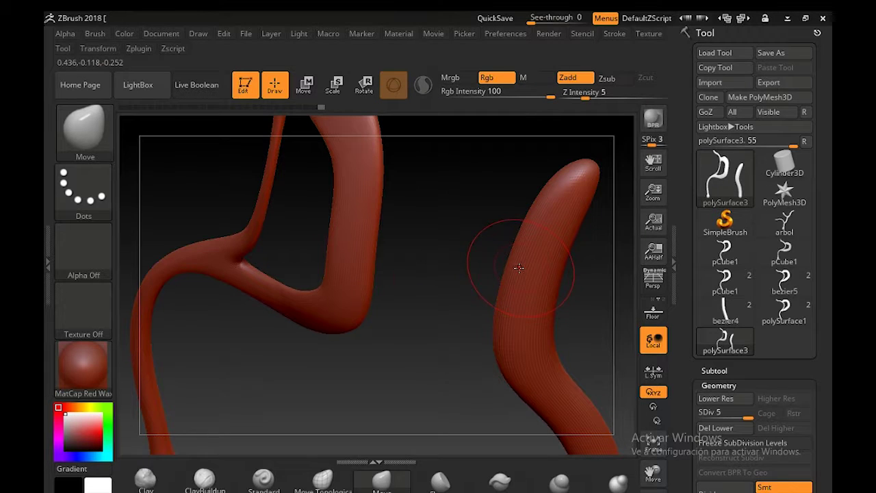
ctrl+right_drag(455, 285, 393, 366)
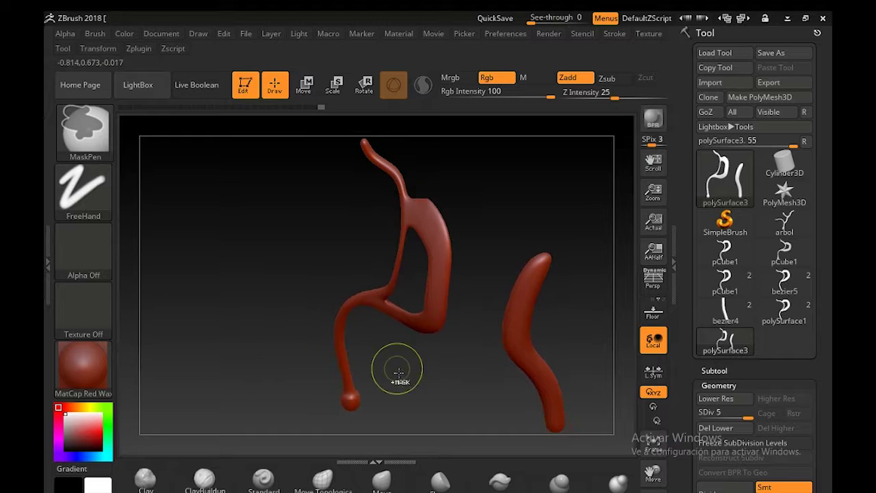
mouse_move(475, 364)
right_down()
mouse_move(430, 372)
mouse_move(492, 329)
mouse_move(470, 285)
mouse_move(475, 363)
mouse_move(475, 337)
right_up()
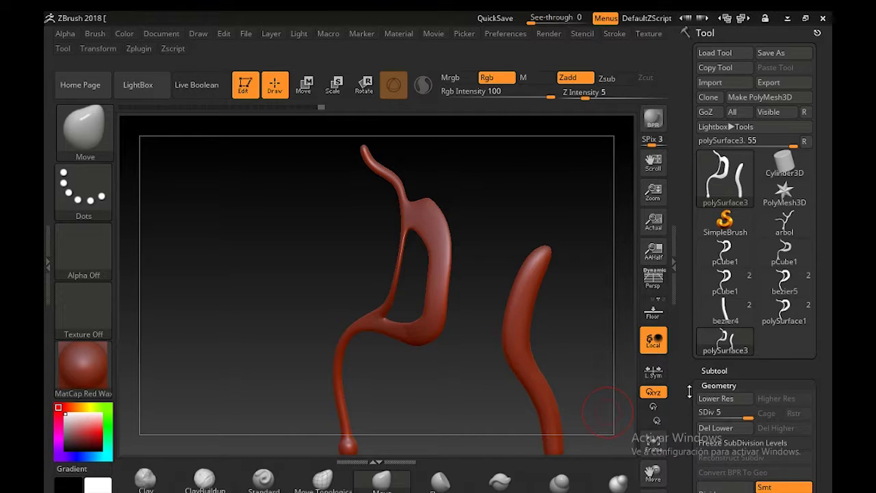
drag(672, 375, 671, 202)
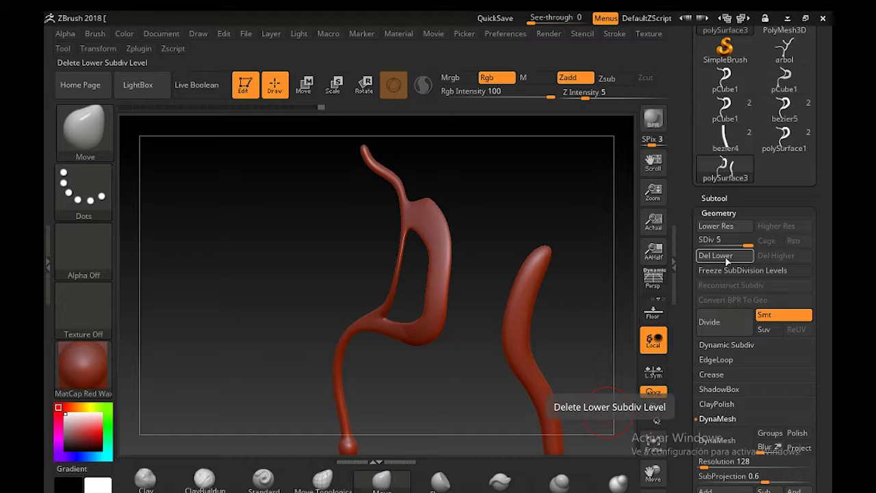
click(725, 256)
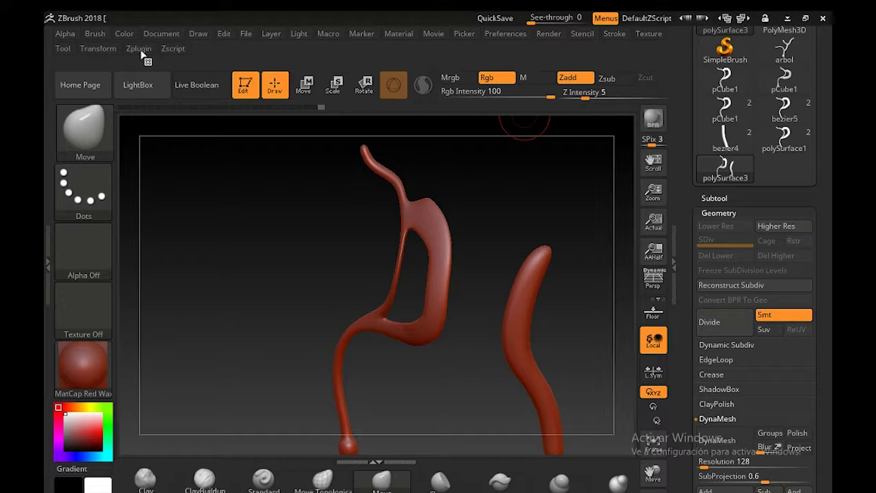
Export the selected subtool as an FBX file, overwriting pi.fbx in the scenes folder, and expand the subtool list
click(142, 52)
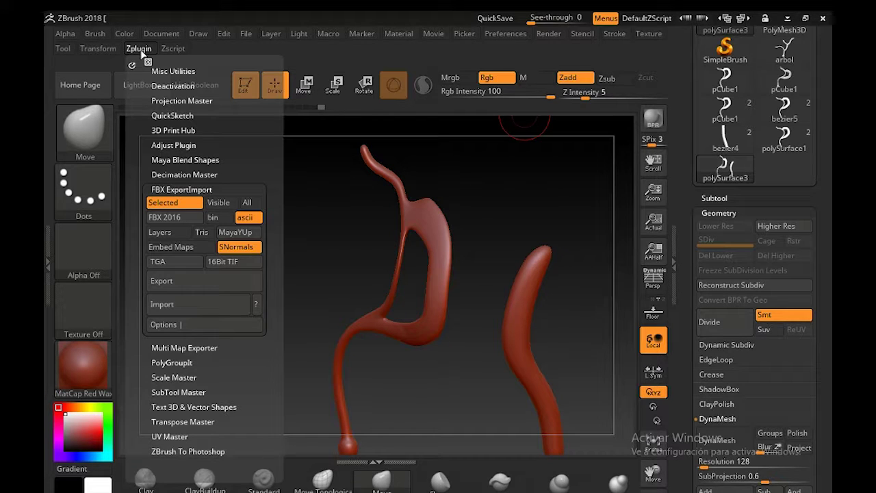
click(179, 284)
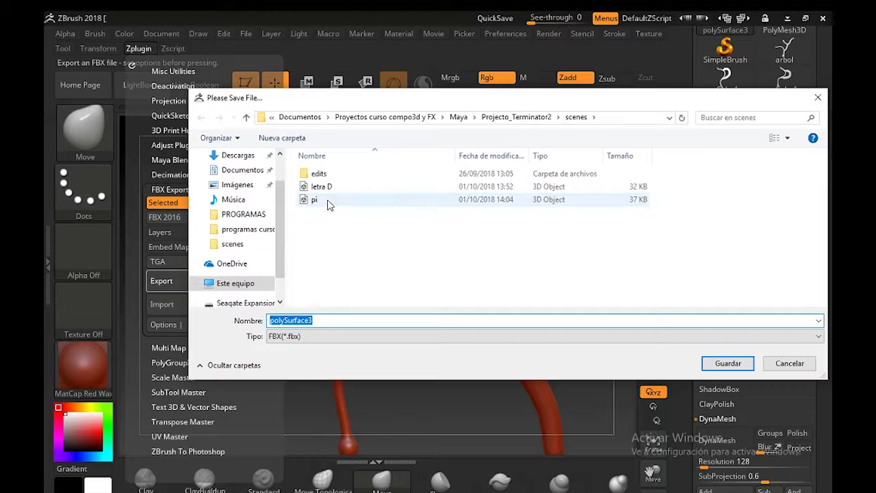
click(311, 199)
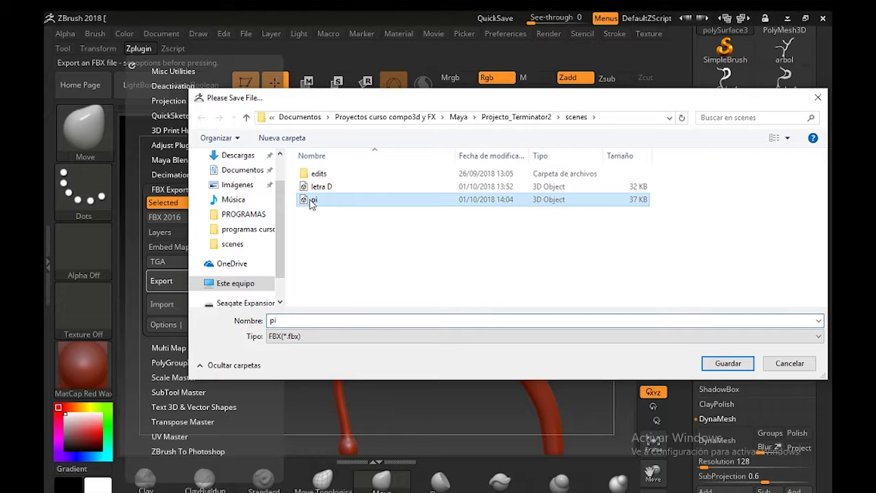
click(728, 363)
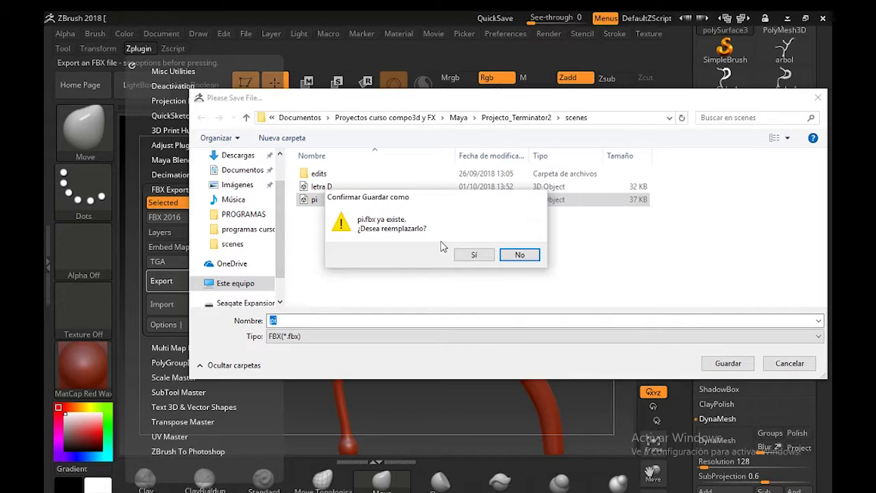
click(474, 255)
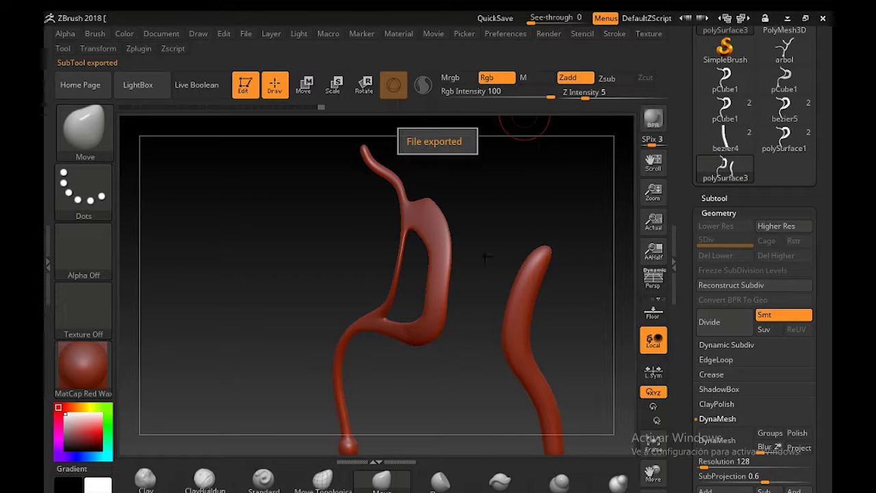
click(713, 198)
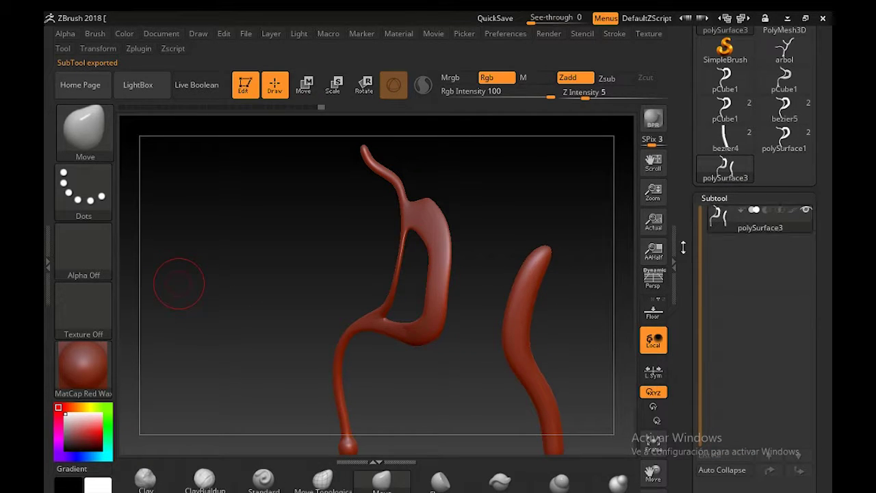
Switch to Maya and start a new scene without saving the changes to arbol2.ma
click(788, 19)
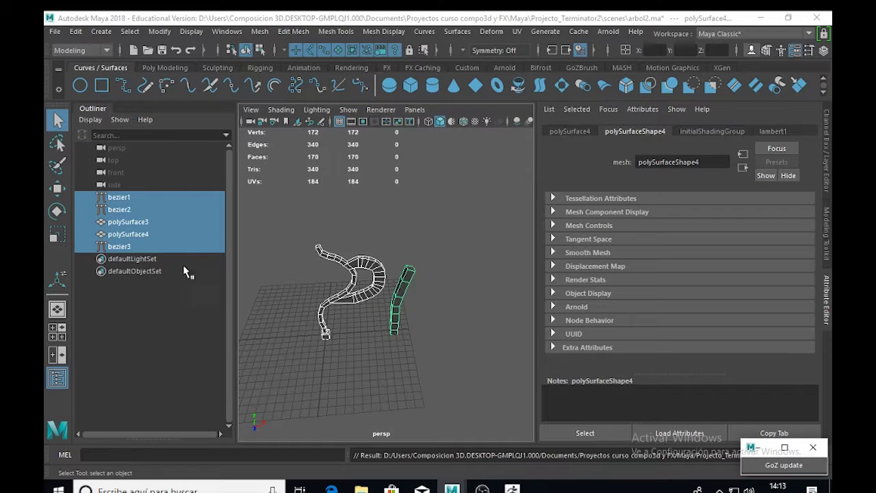
click(55, 33)
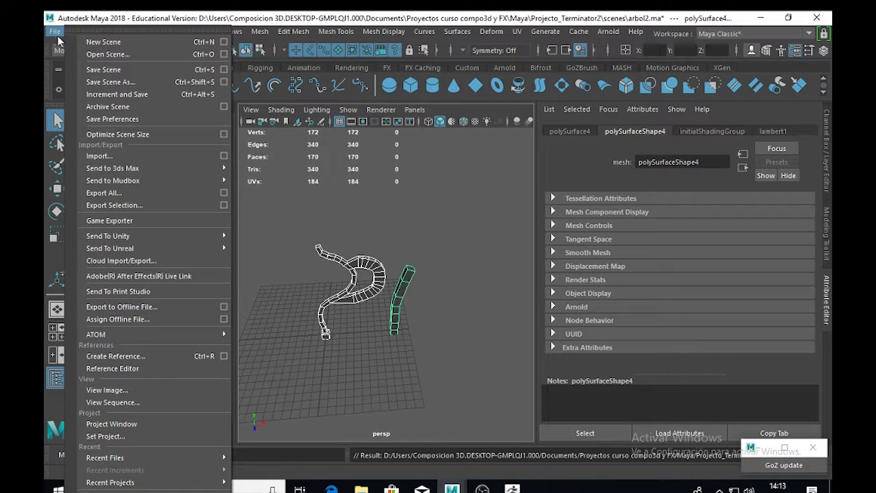
click(103, 41)
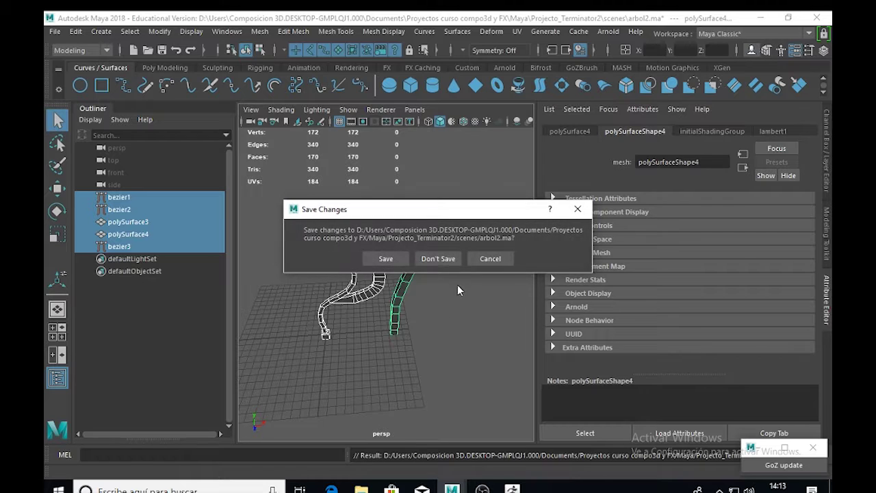
click(438, 259)
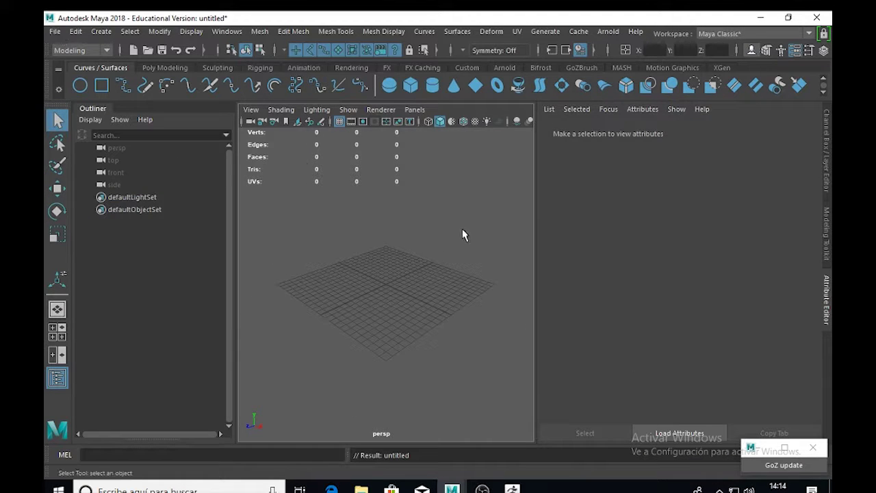
Import pi.fbx from the project's scenes folder into the empty scene
click(55, 33)
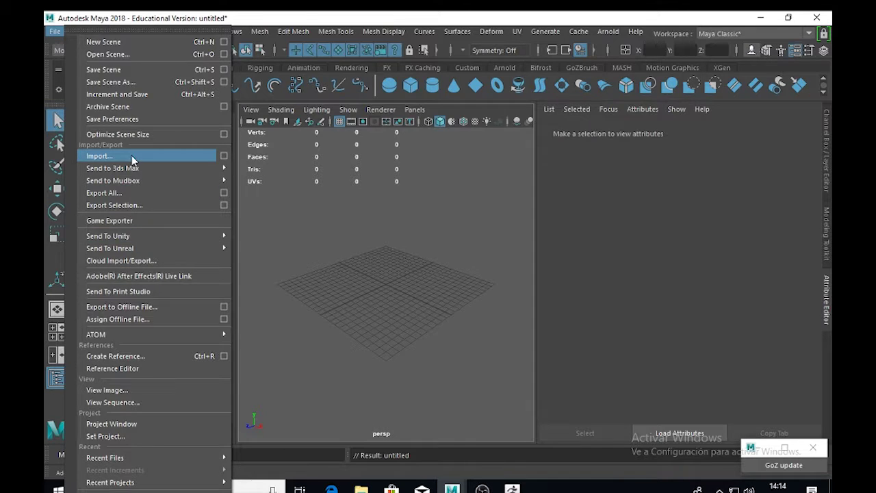
click(130, 157)
click(230, 216)
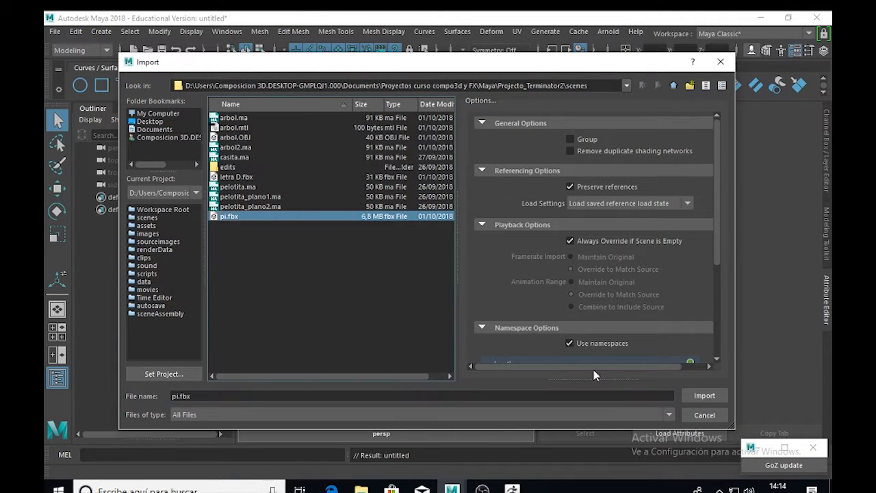
click(712, 395)
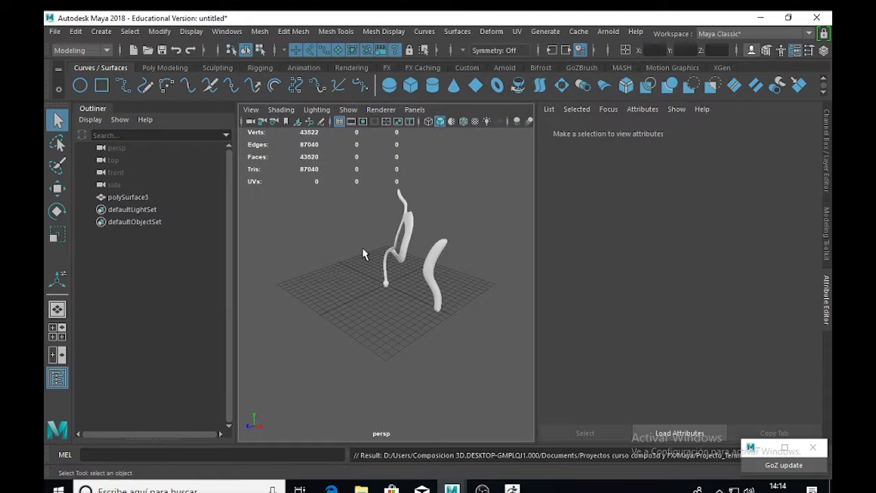
Select the imported branch mesh and examine its shape and polygon density from several angles and up close
scroll(421, 256, up, 3)
scroll(421, 256, down, 3)
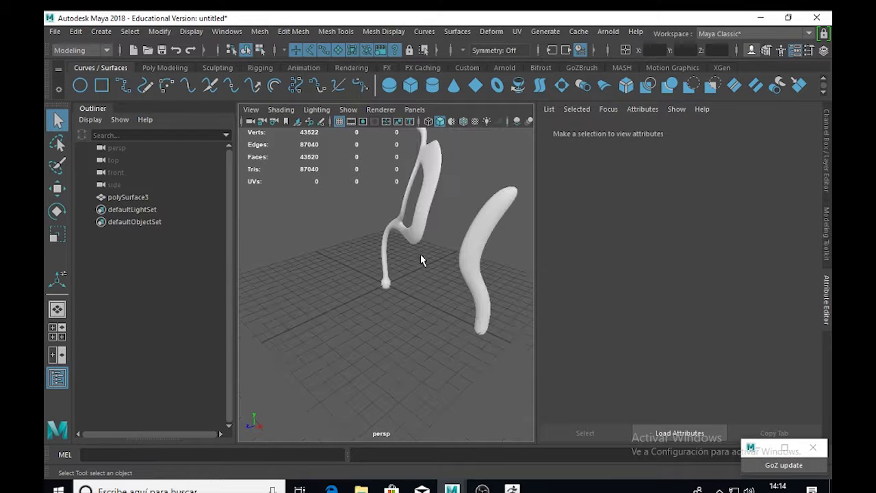
alt+drag(422, 256, 377, 321)
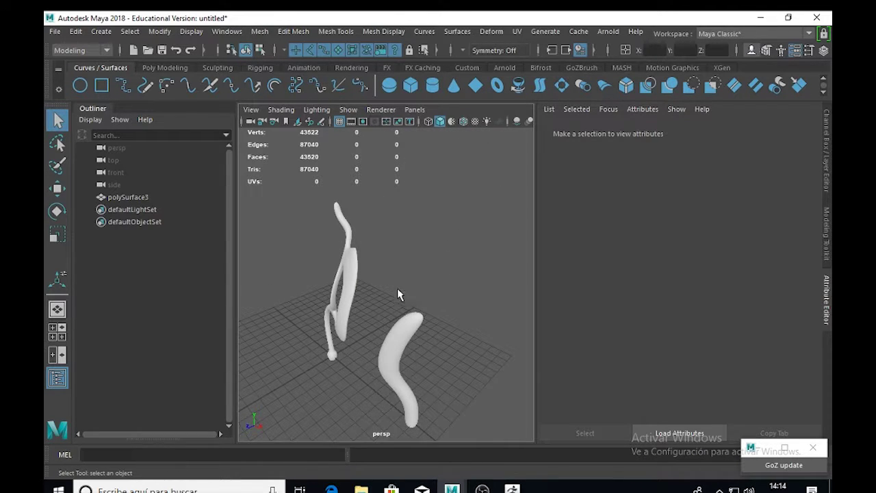
alt+drag(396, 288, 367, 244)
click(369, 243)
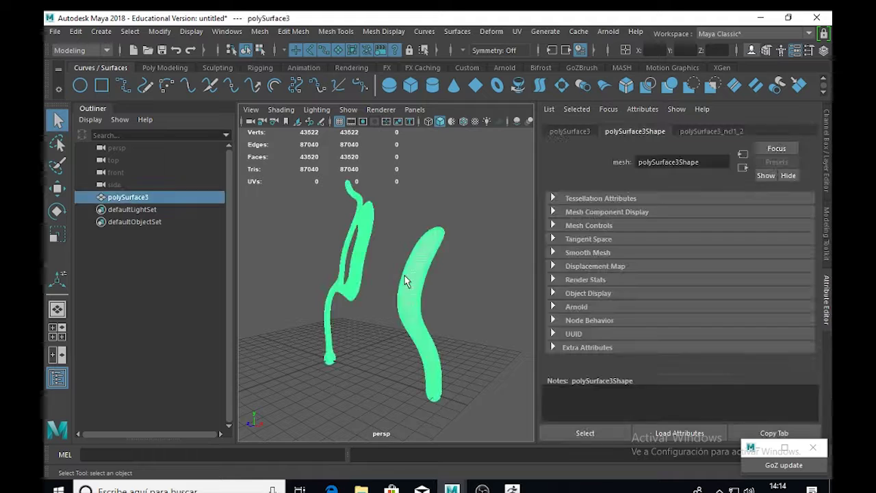
mouse_move(404, 273)
alt+mouse_down()
mouse_move(409, 259)
mouse_move(394, 277)
mouse_move(413, 283)
alt+mouse_up()
scroll(410, 259, up, 5)
scroll(377, 293, up, 3)
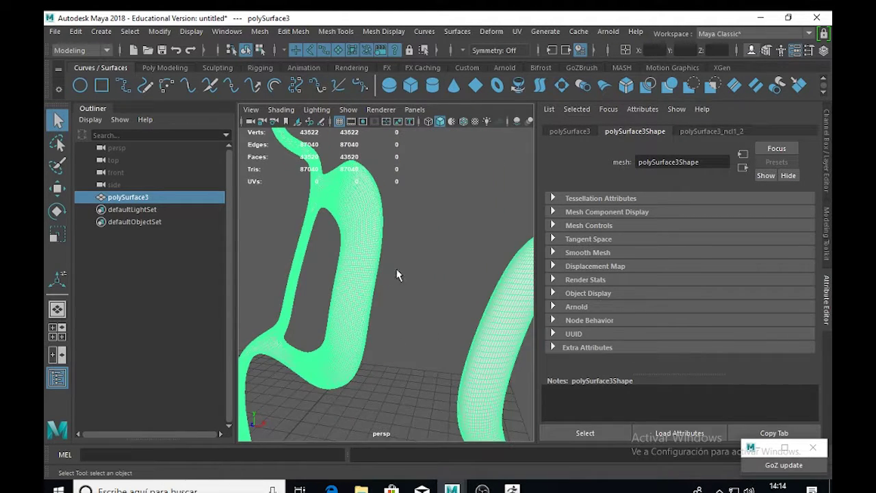